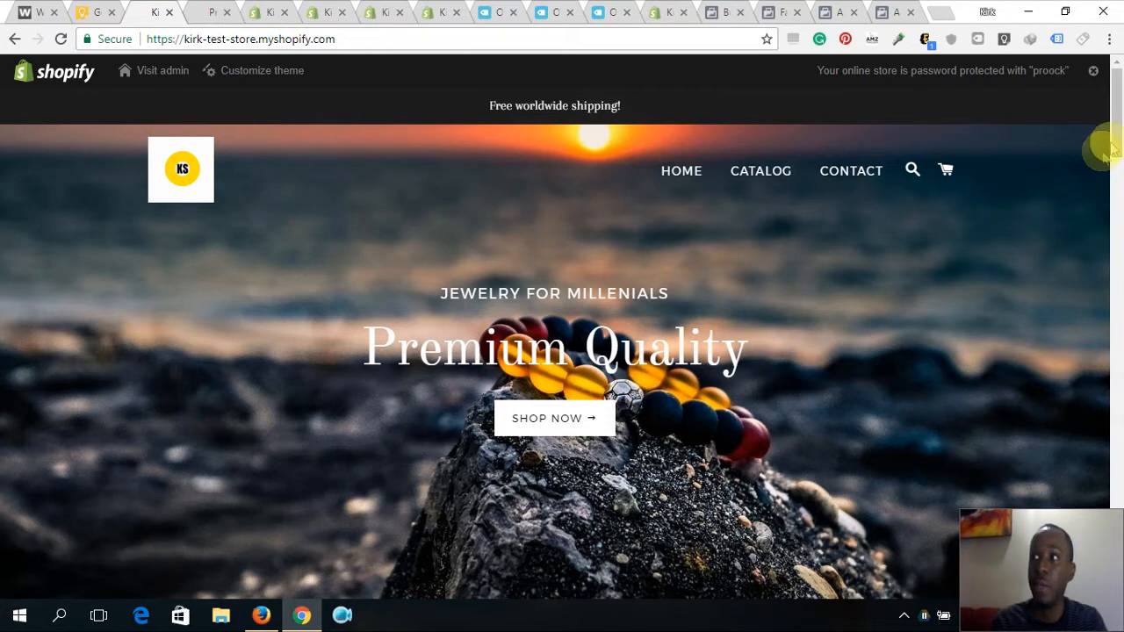
Look over the test store's homepage and its Products catalog page.
mouse_move(1114, 137)
mouse_down()
mouse_move(1085, 584)
mouse_move(1086, 436)
mouse_move(1119, 130)
mouse_up()
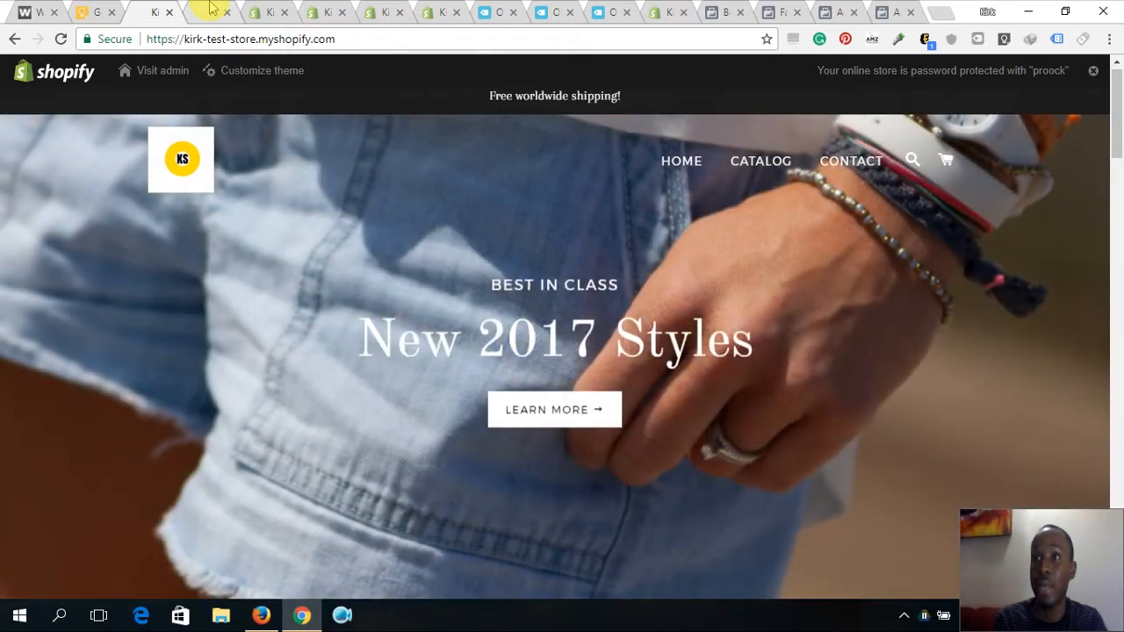
click(210, 9)
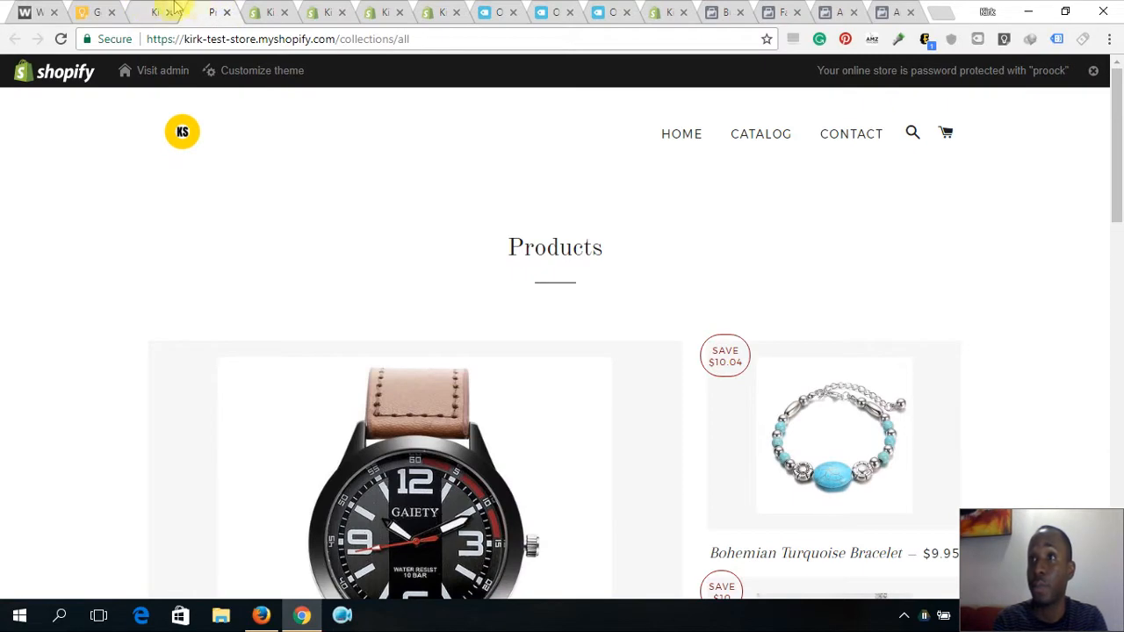
click(161, 8)
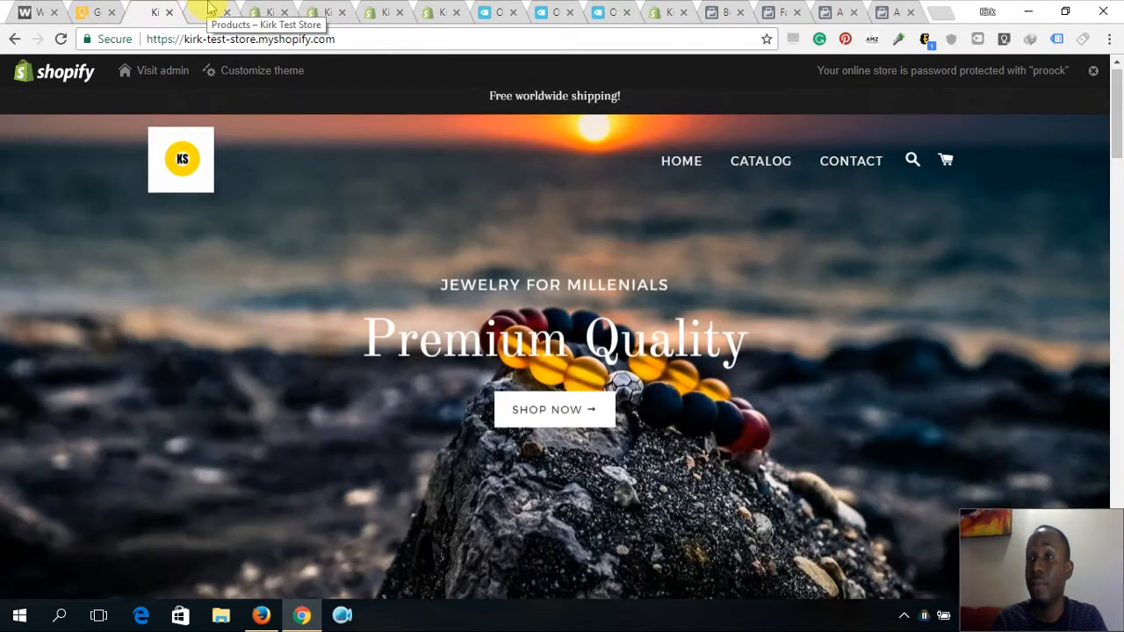
Open the Online Store preferences in the Shopify admin.
click(284, 8)
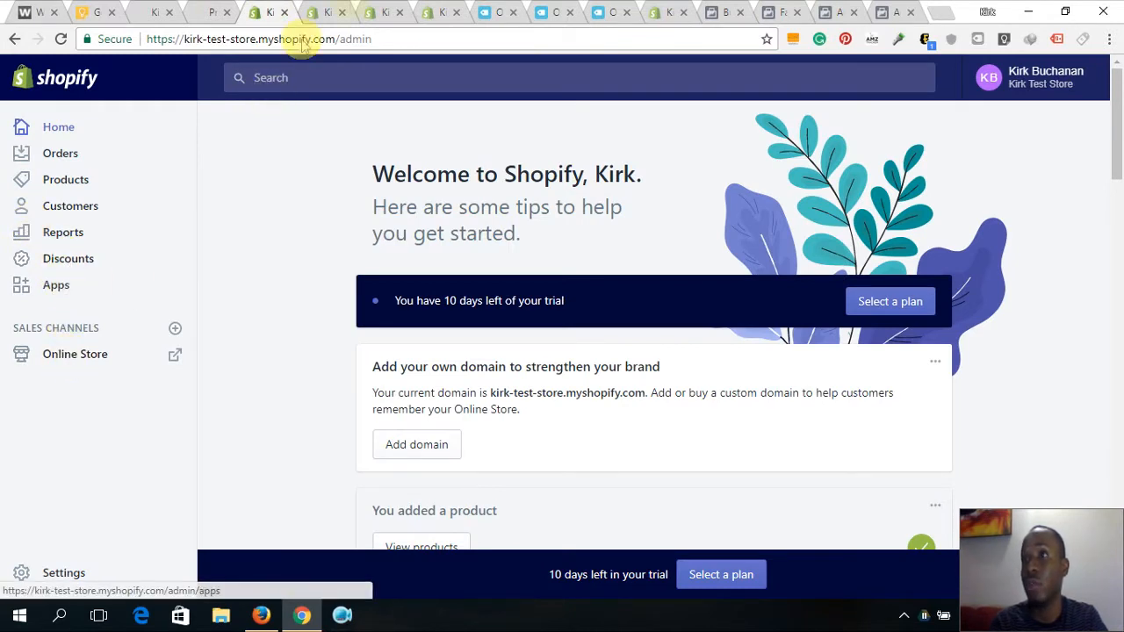
click(72, 356)
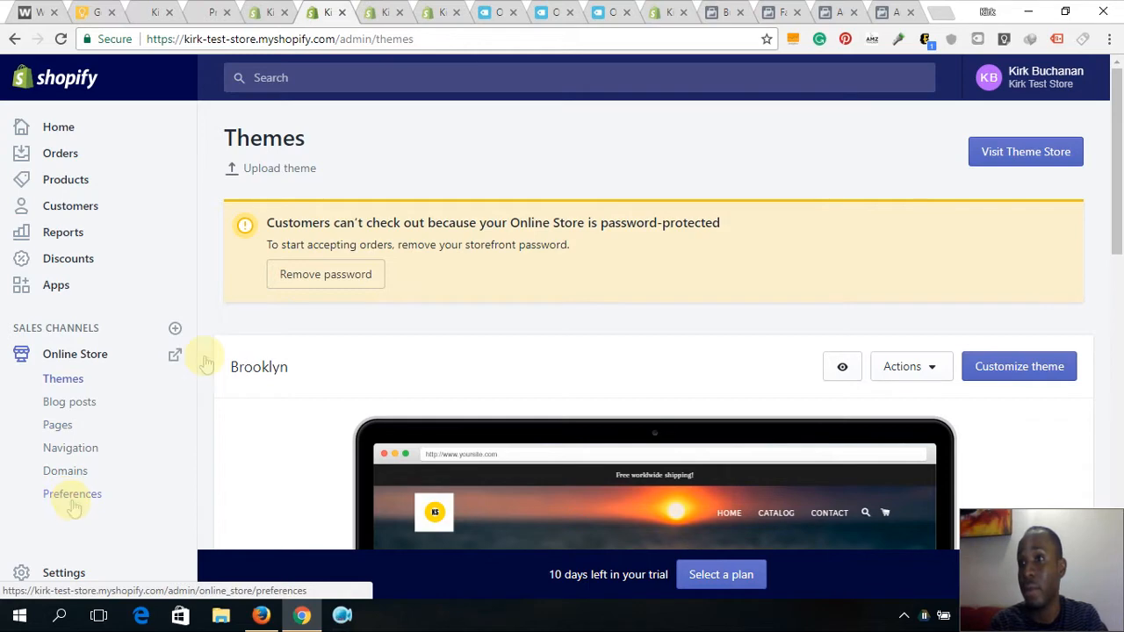
click(384, 8)
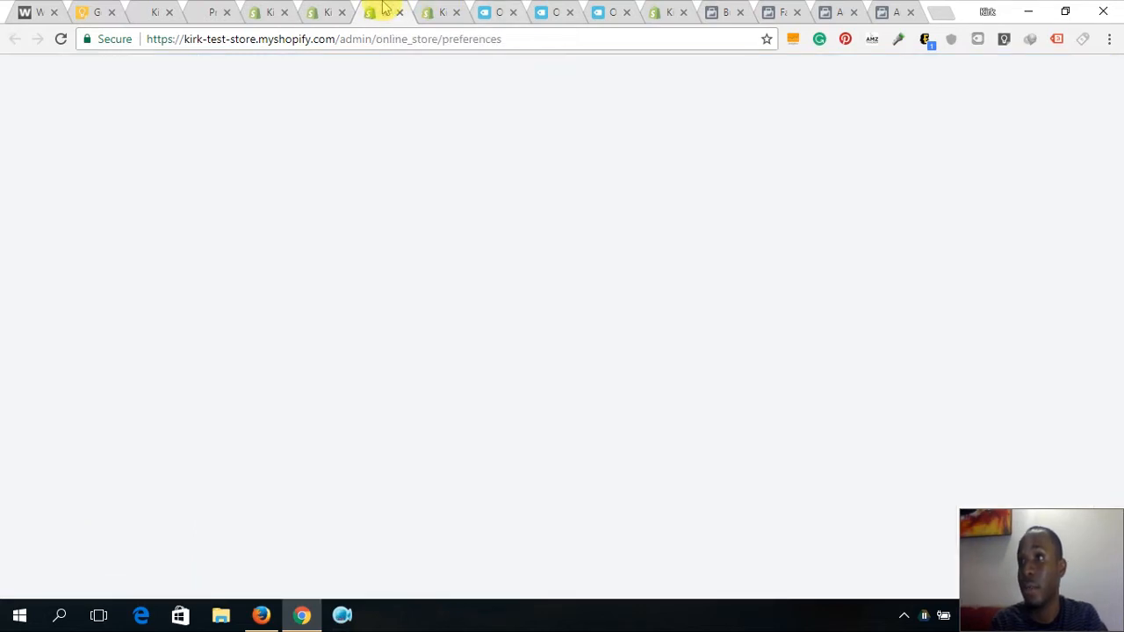
Clear the Facebook Pixel ID from the store preferences and save the change.
drag(1116, 123, 1117, 310)
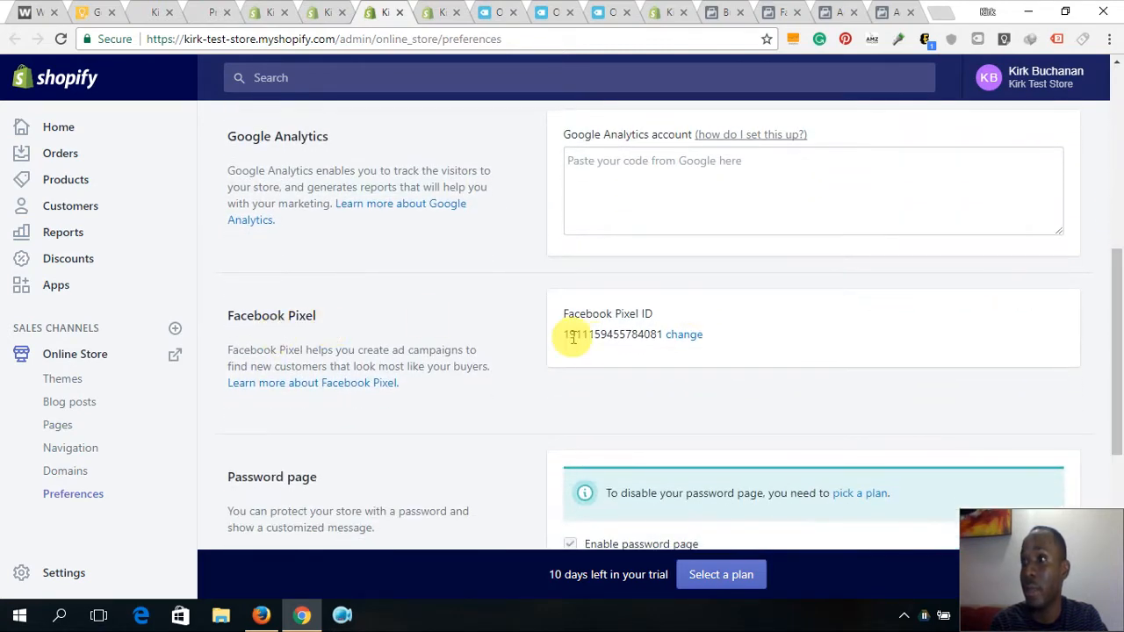
click(686, 334)
click(697, 339)
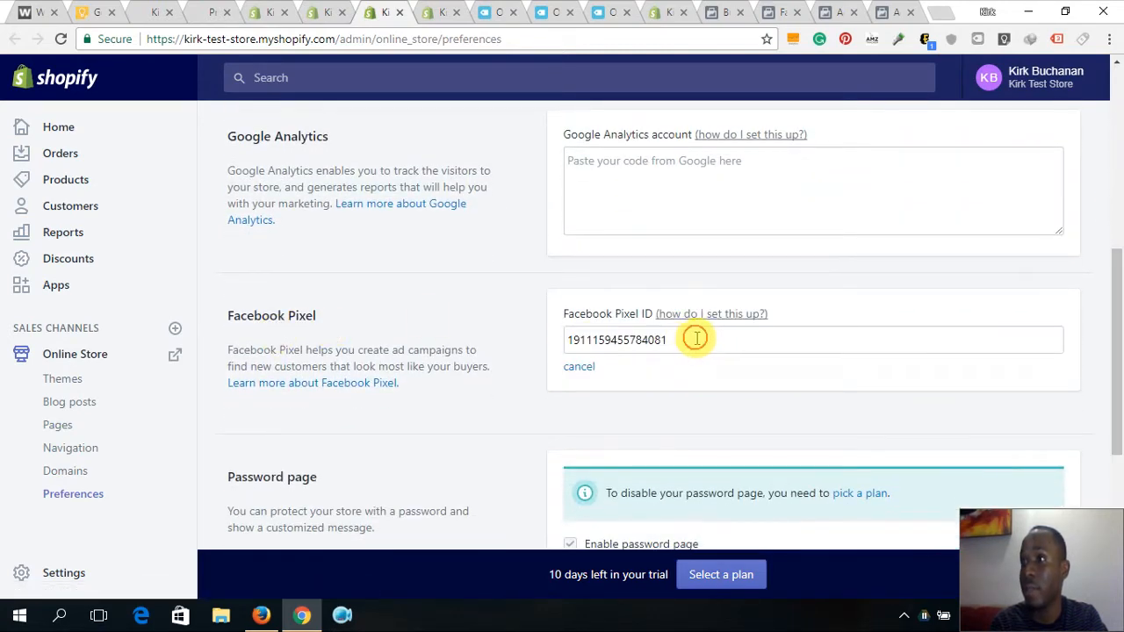
double_click(697, 339)
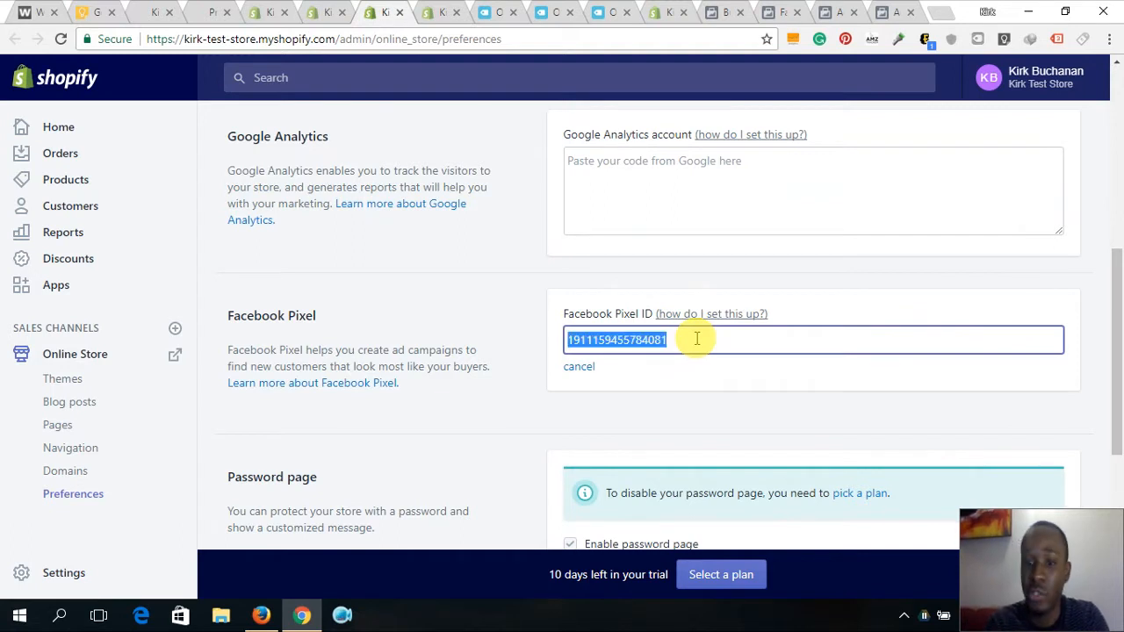
key(BackSpace)
click(1057, 91)
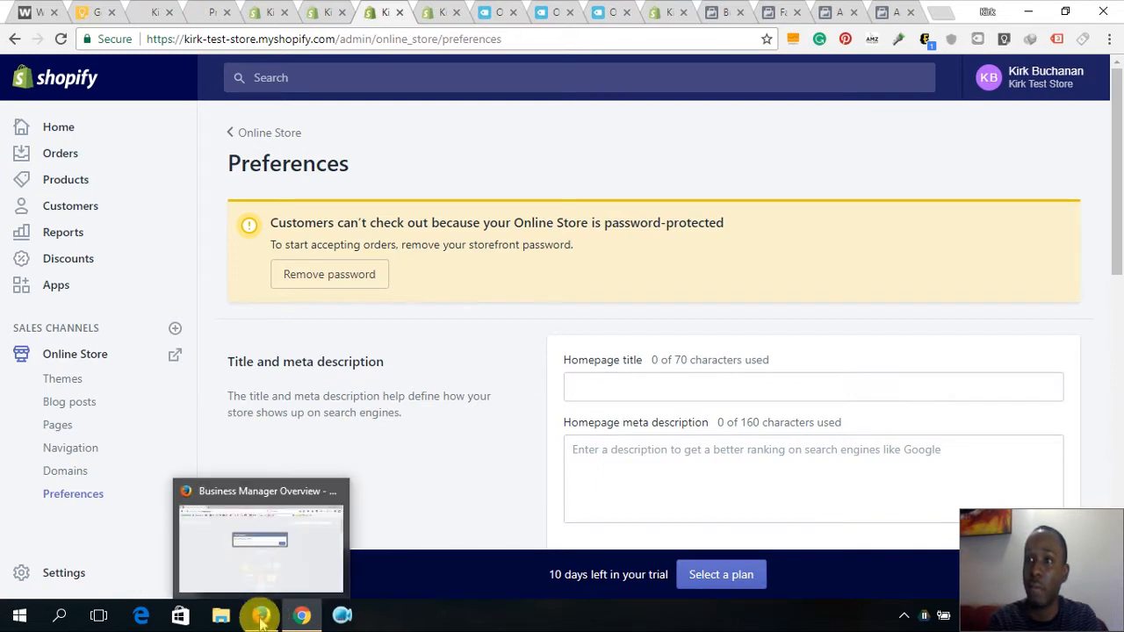
Switch to Firefox, reload the Facebook Business Manager sign-up page to view it, and return to Chrome.
click(262, 617)
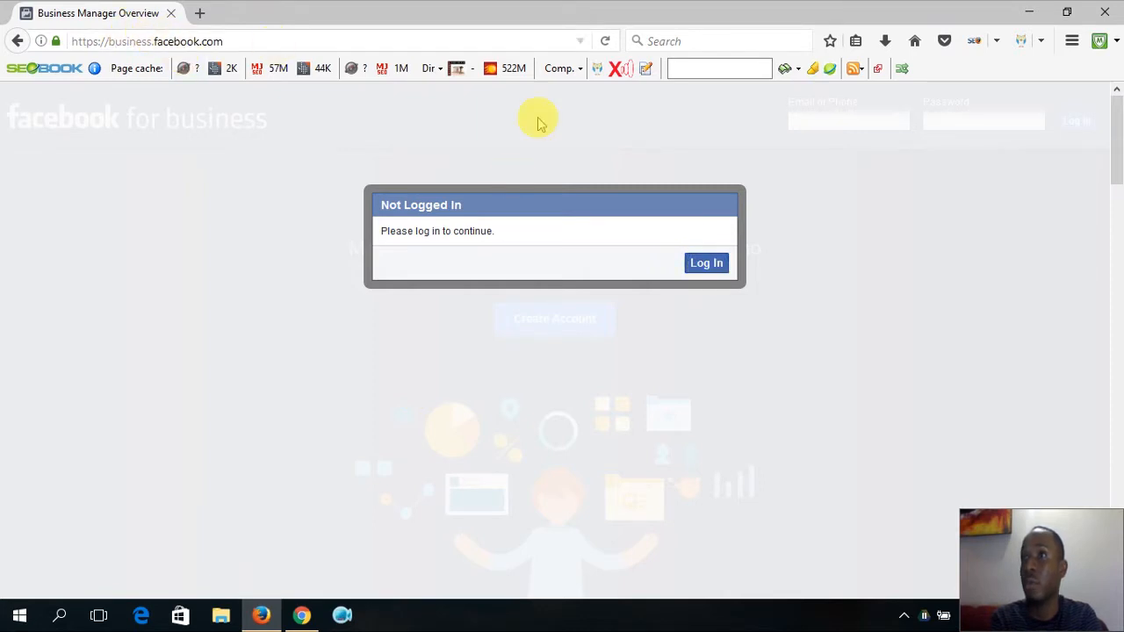
click(606, 41)
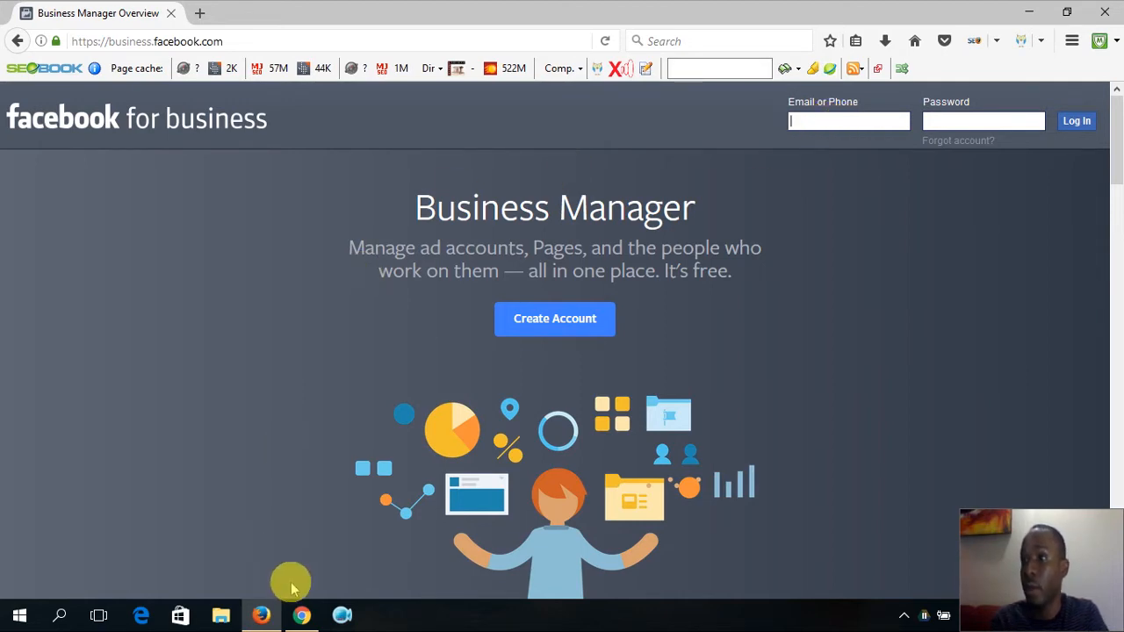
click(300, 616)
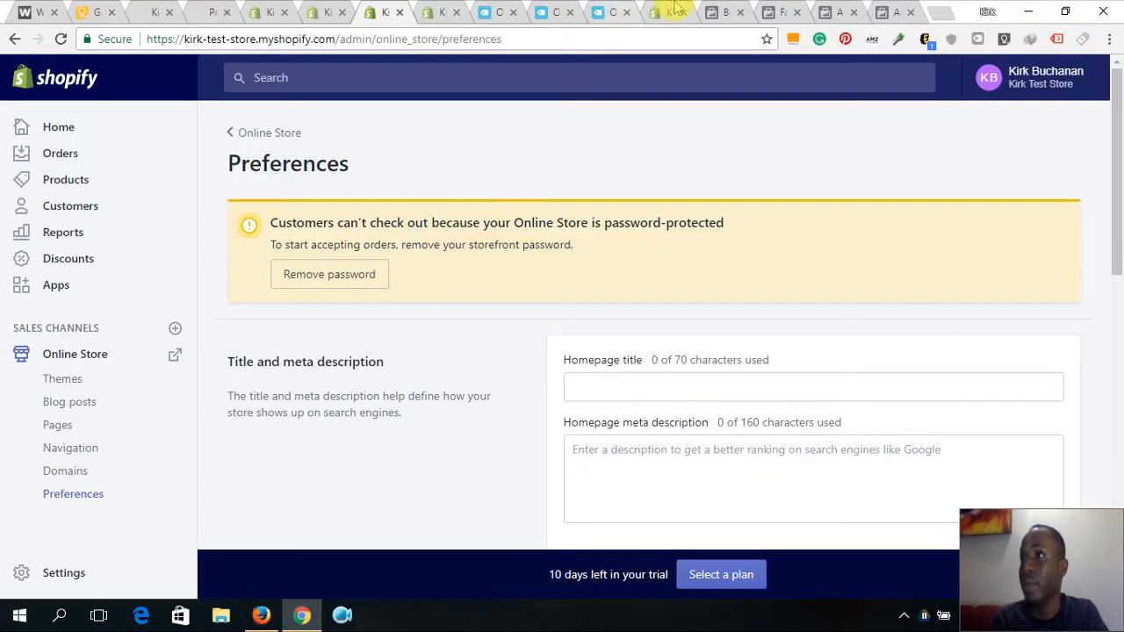
Open the Pixels page under Assets in Facebook Business Manager and copy the pixel's ID.
click(716, 11)
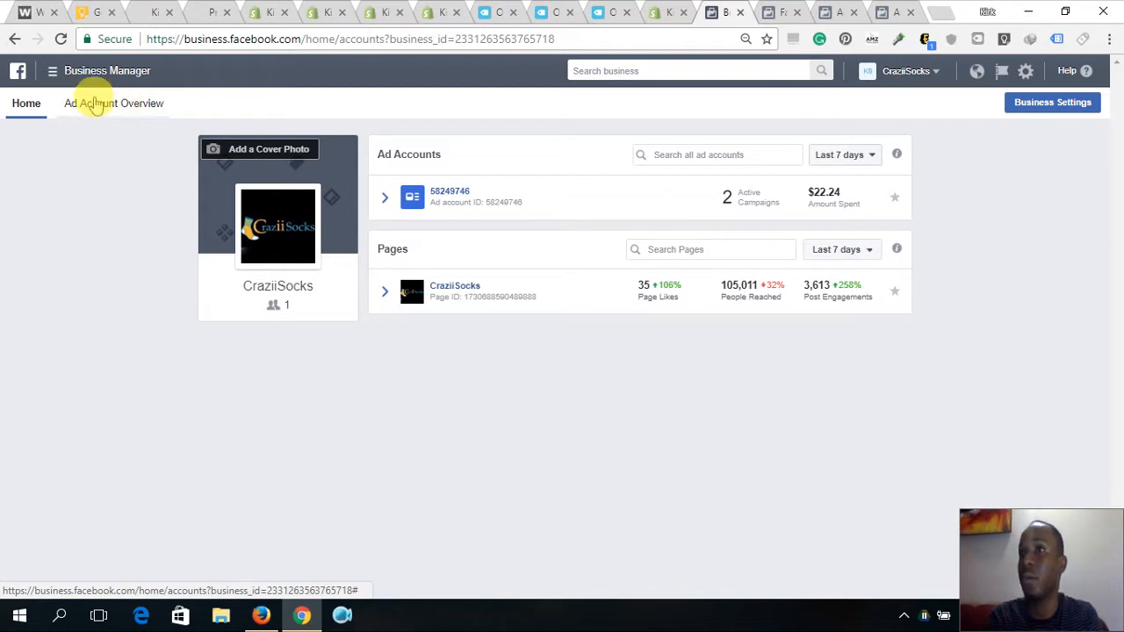
click(52, 72)
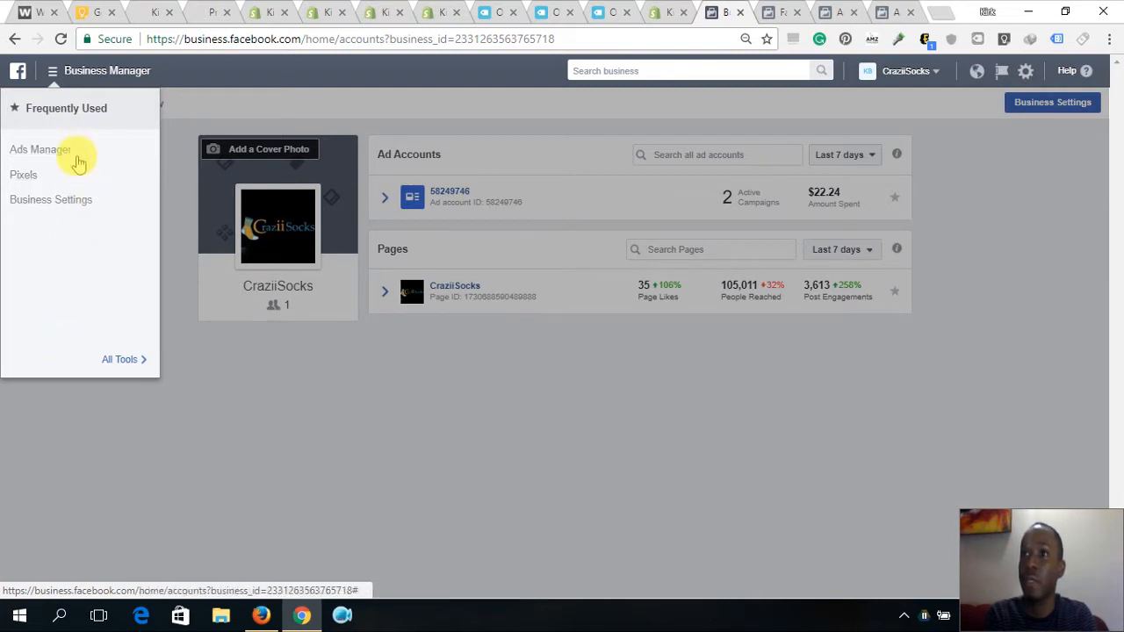
click(119, 360)
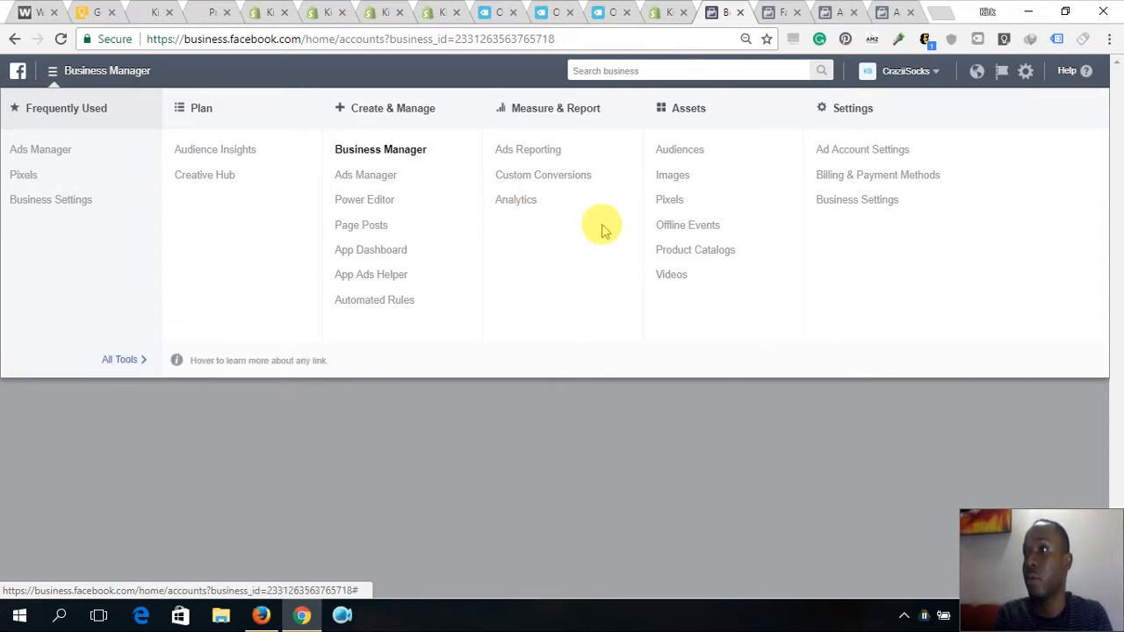
click(672, 202)
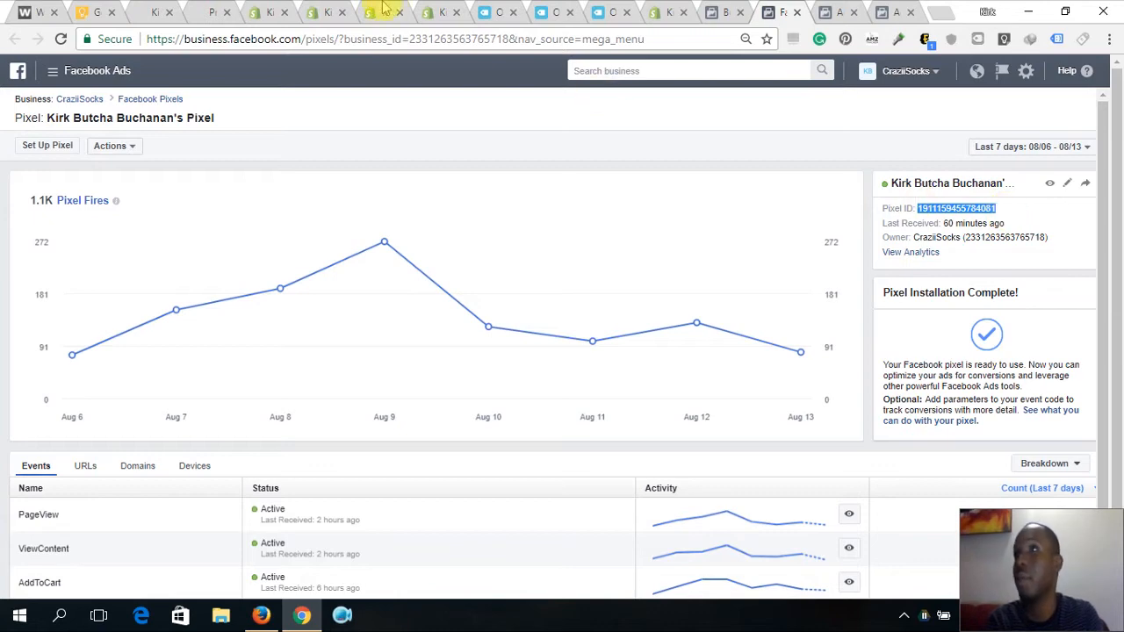
Paste the copied Facebook Pixel ID into the Shopify store preferences and save.
click(272, 9)
click(330, 11)
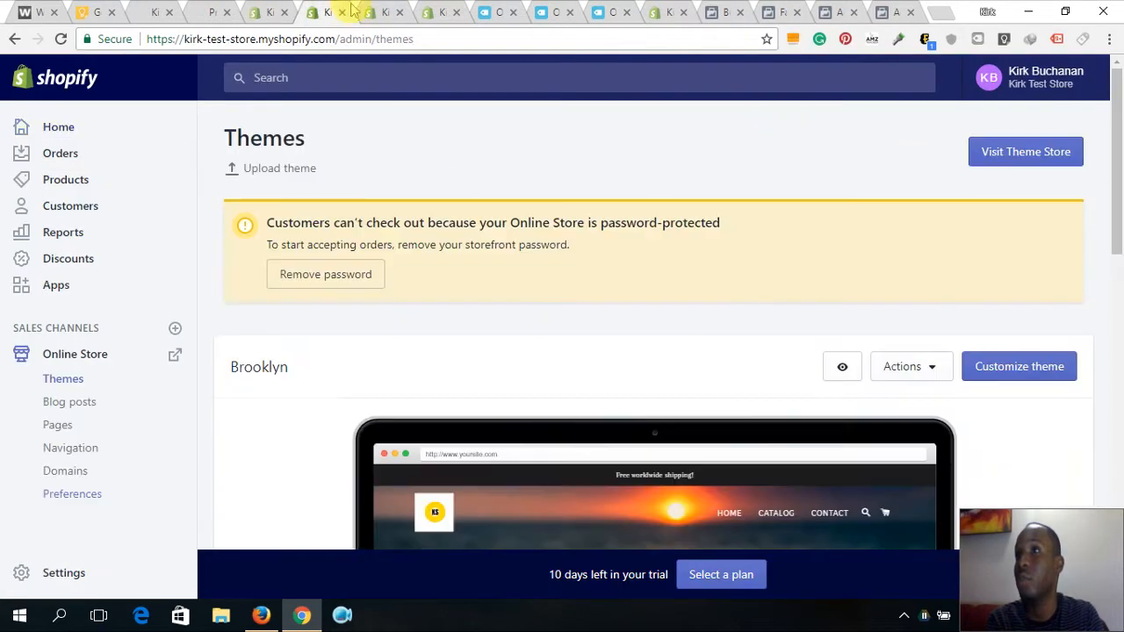
click(395, 9)
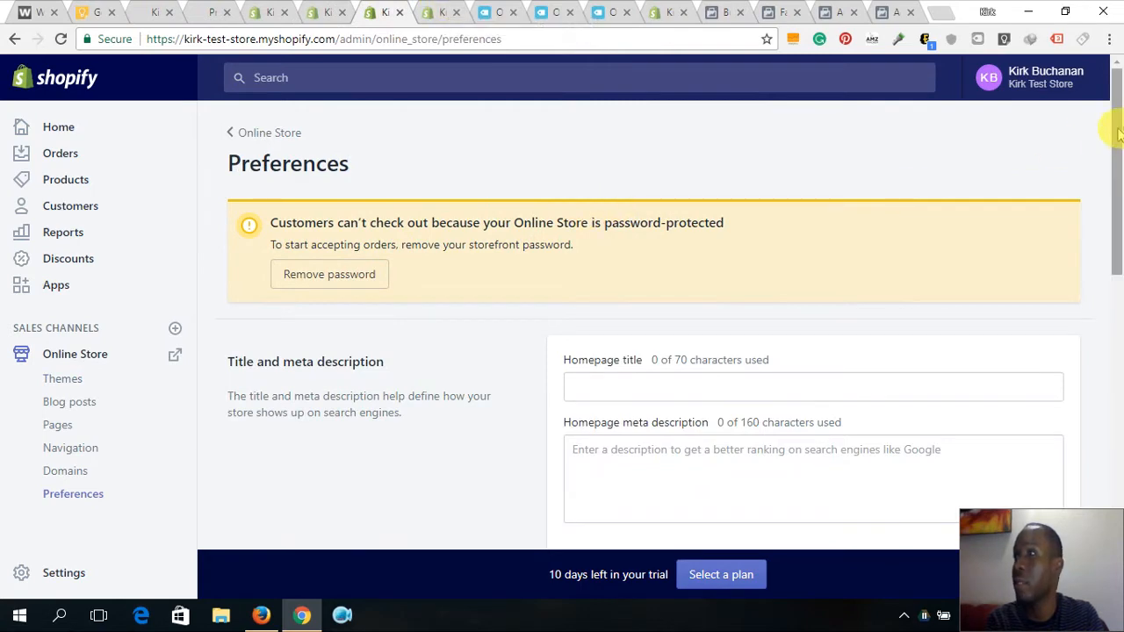
scroll(1113, 246, down, 4)
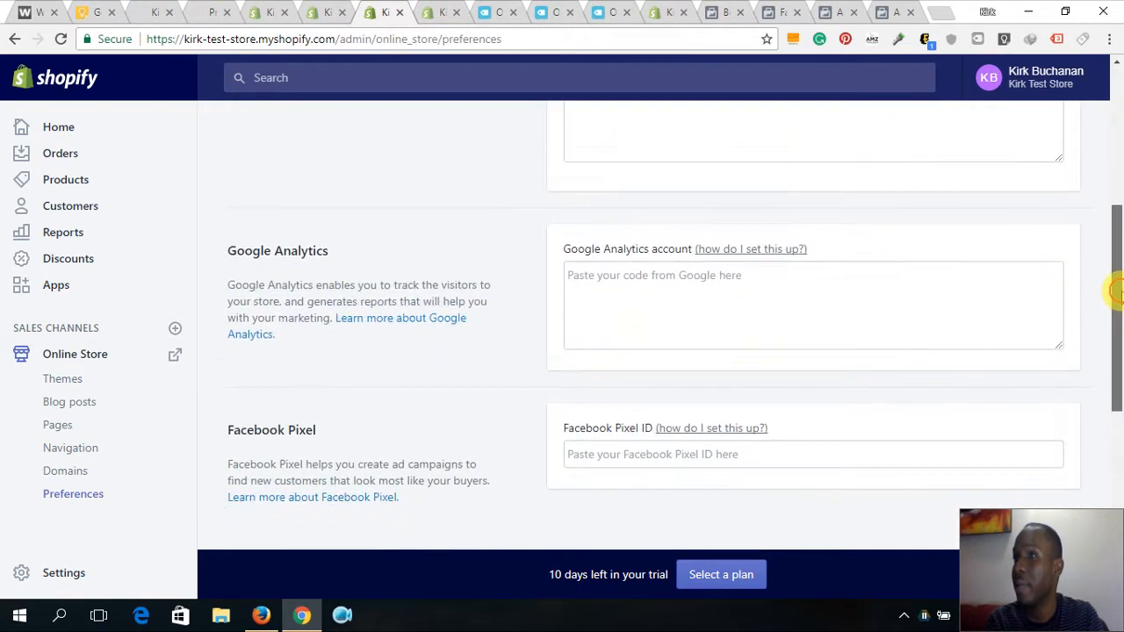
scroll(1116, 293, down, 1)
click(747, 378)
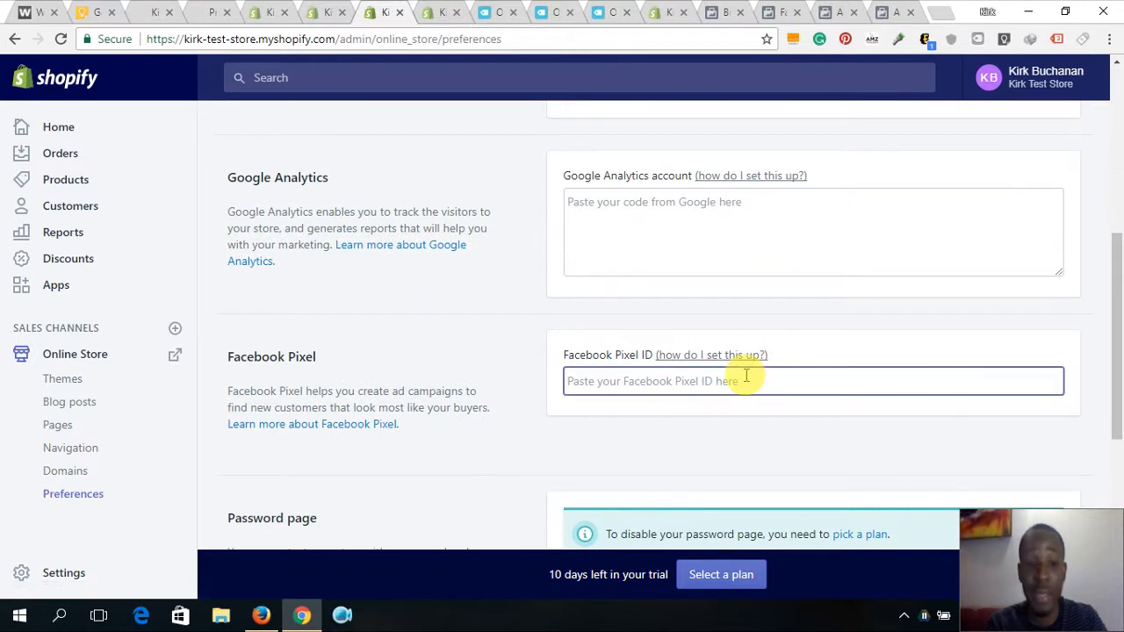
key(ctrl+v)
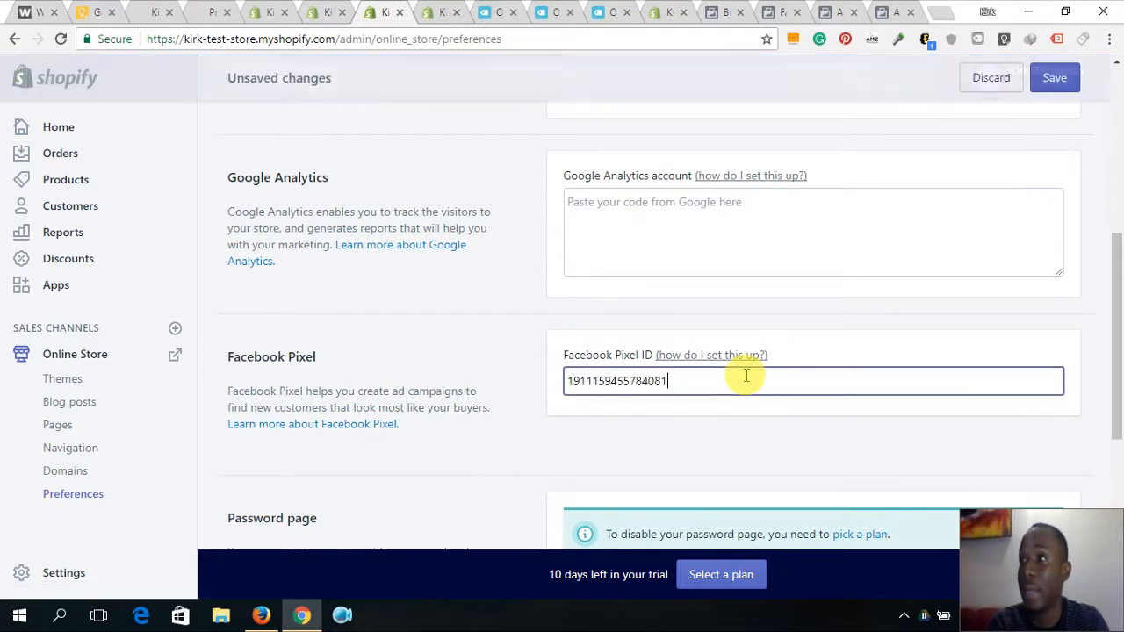
click(1063, 77)
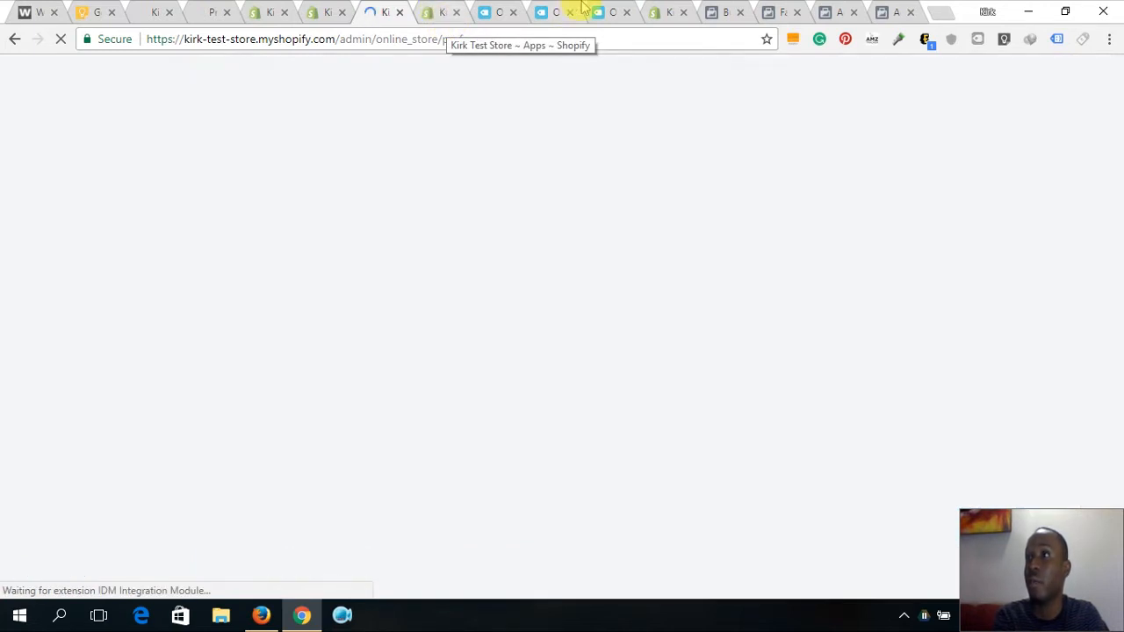
Review the pixel fires chart and the event activity on the Facebook pixel page.
click(773, 11)
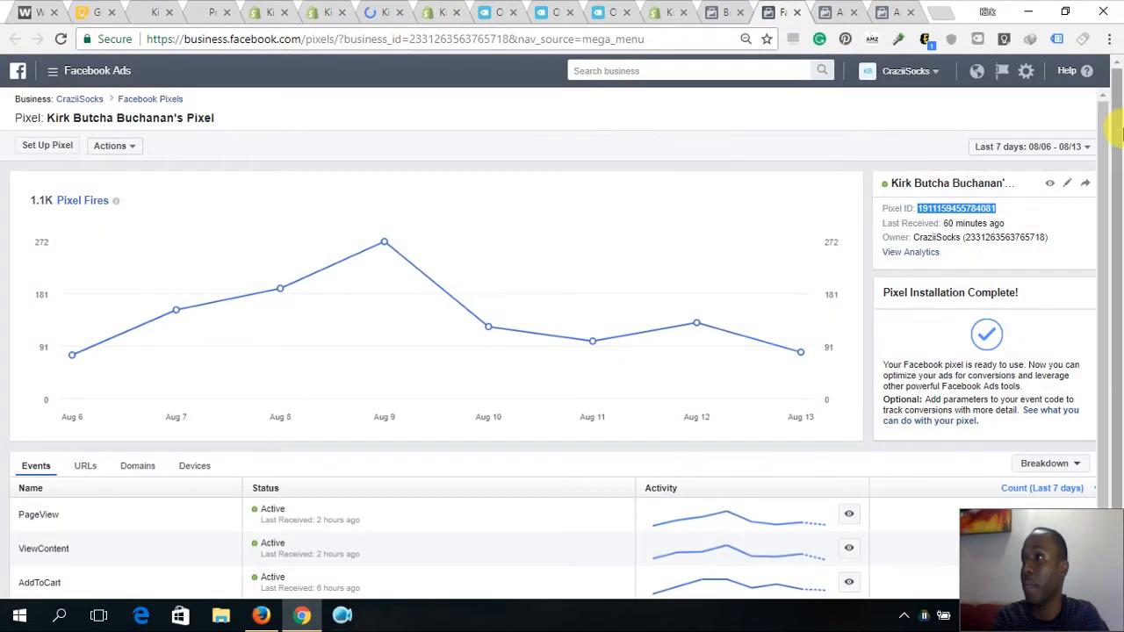
drag(1119, 123, 1116, 209)
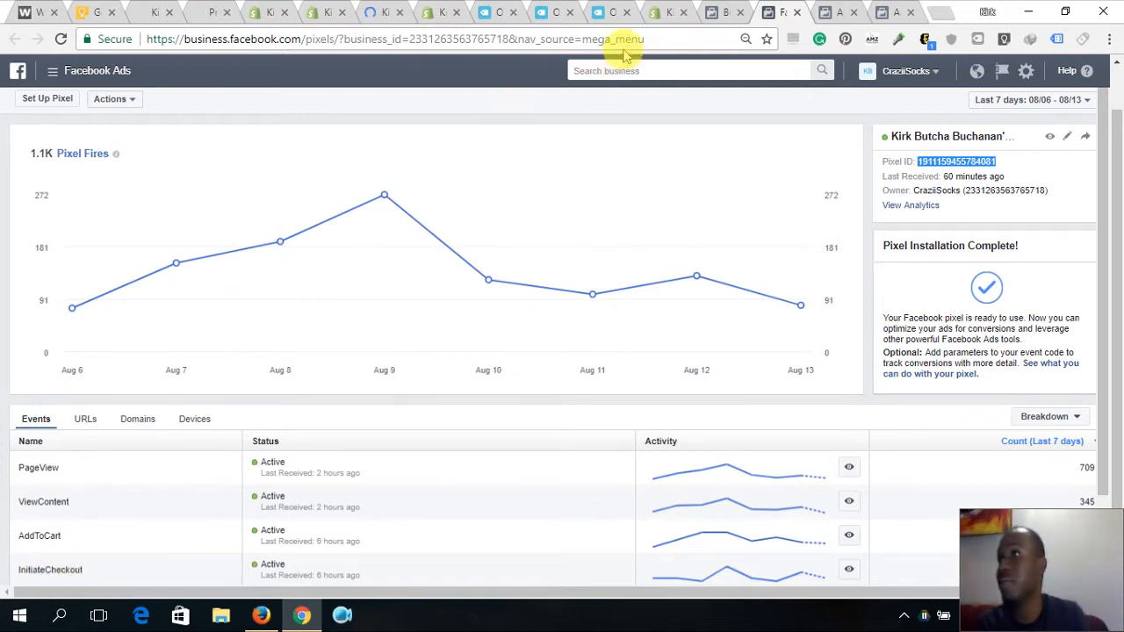
click(725, 11)
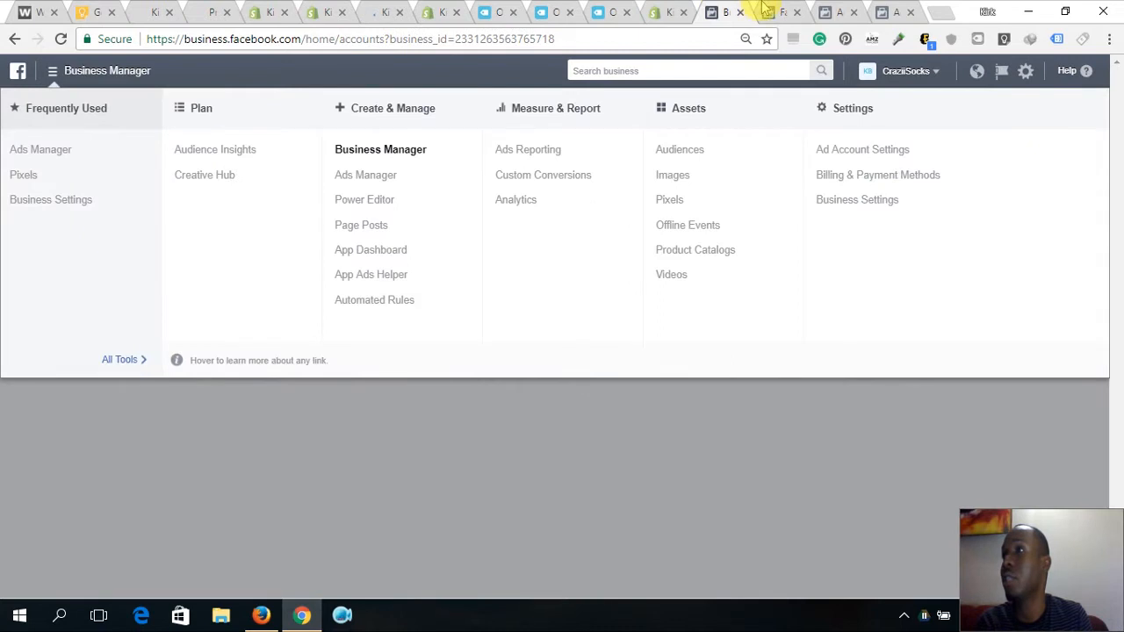
click(771, 10)
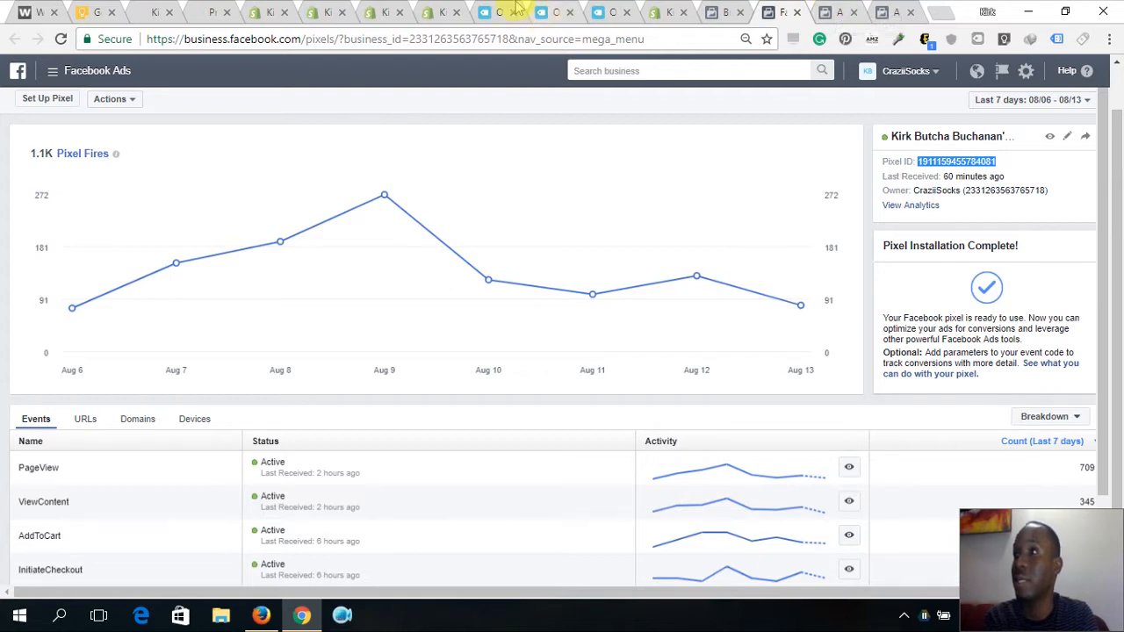
Open Ads Manager from the Create & Manage tools of Facebook Business Manager.
click(716, 11)
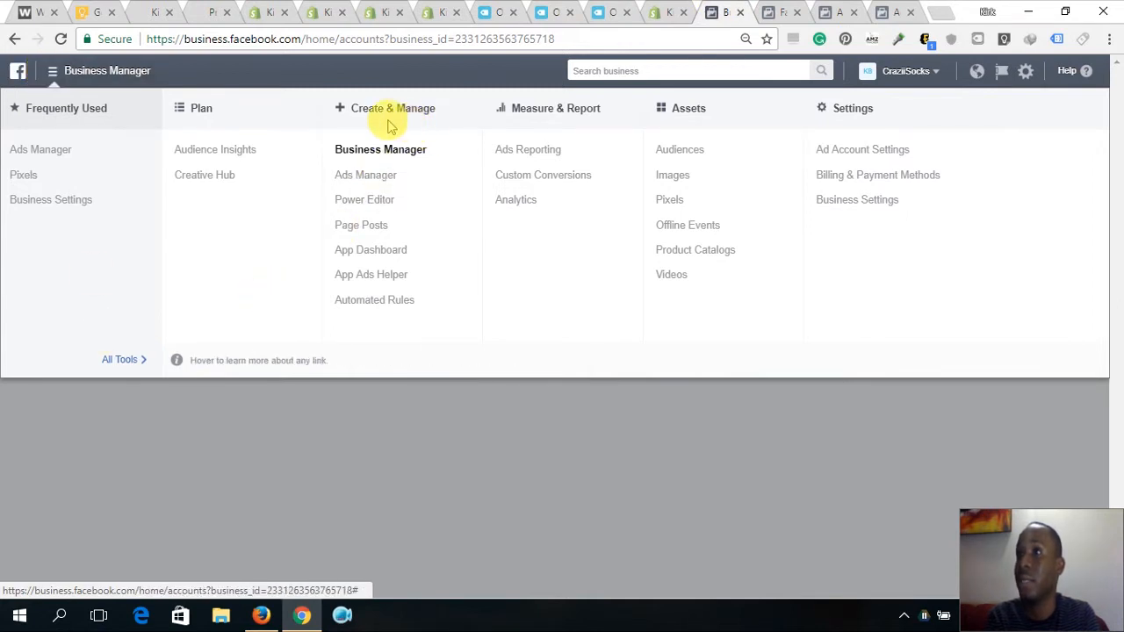
click(368, 187)
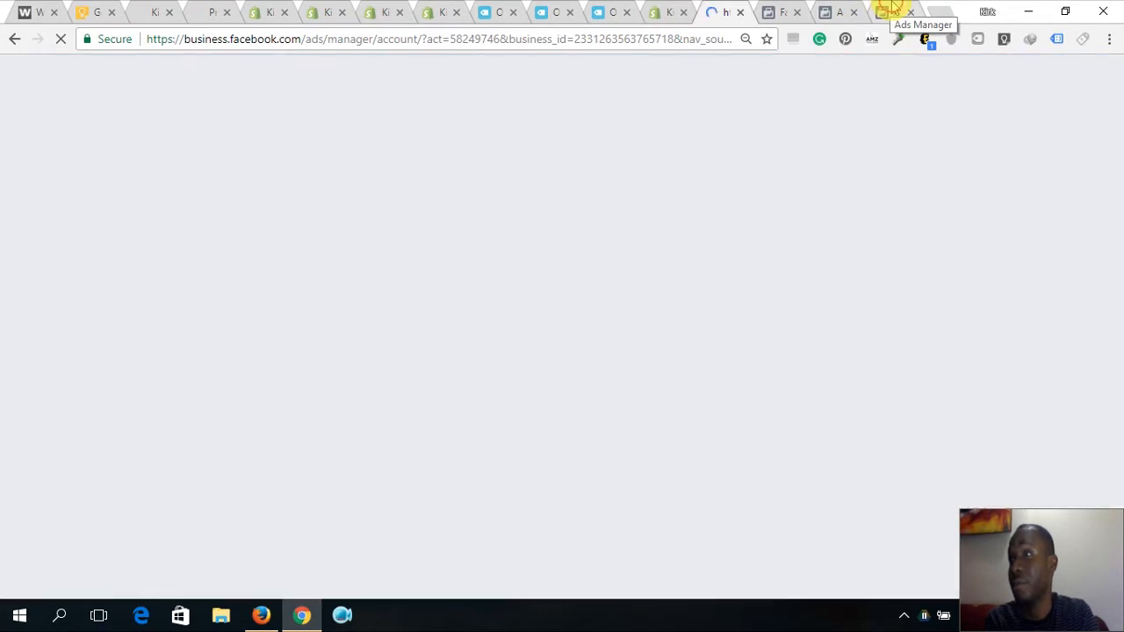
click(893, 8)
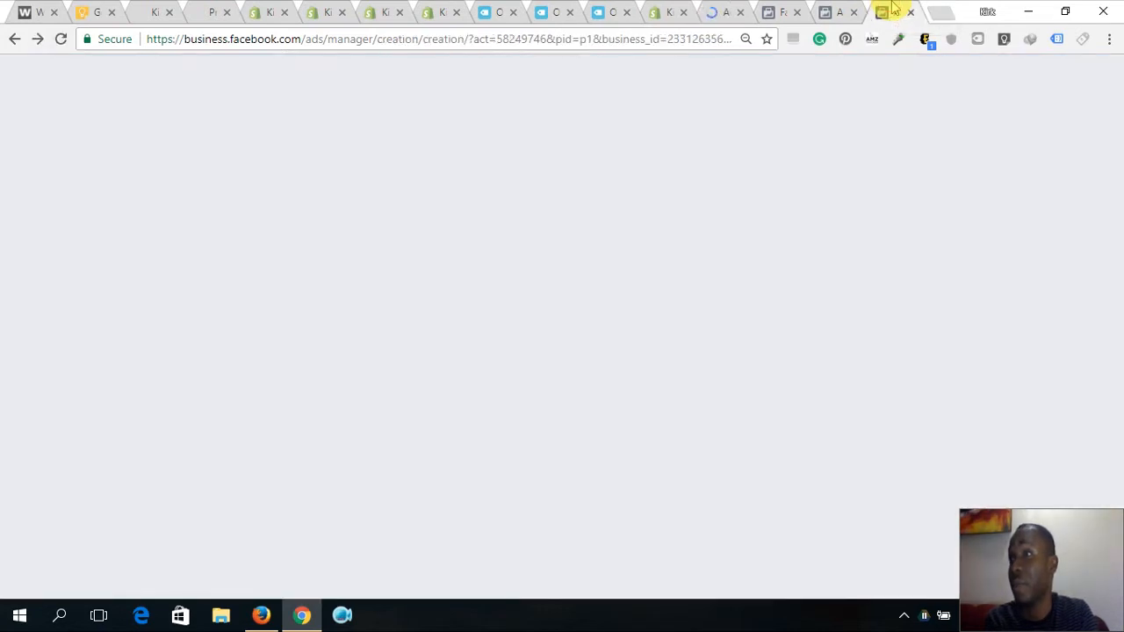
click(731, 8)
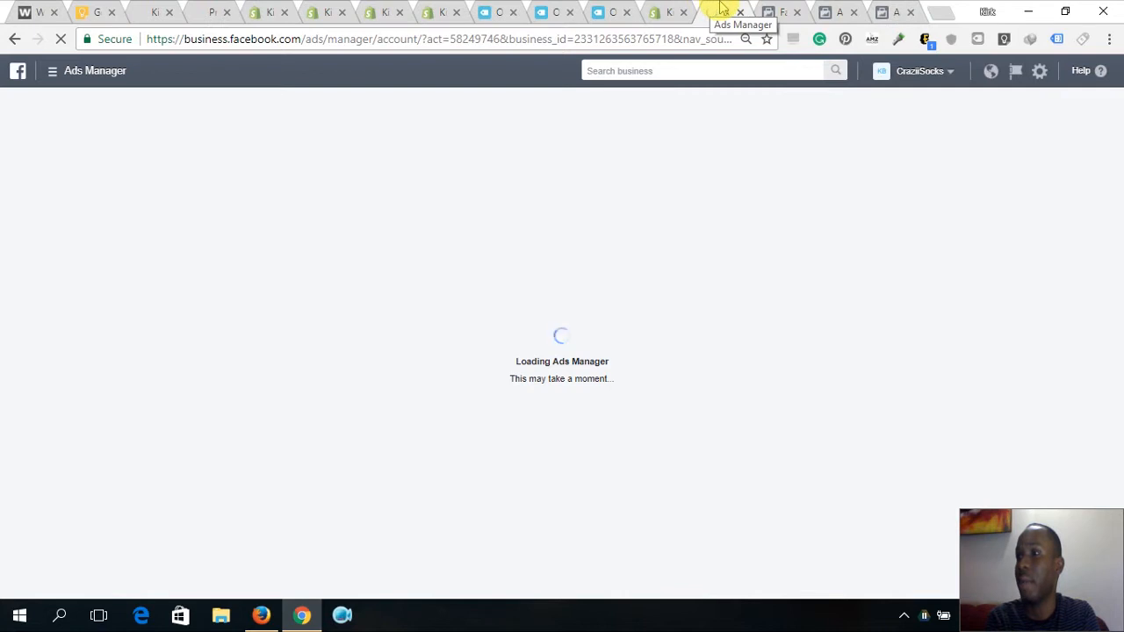
Look over the ad account's campaign list and the marketing objectives offered when creating an ad.
click(892, 12)
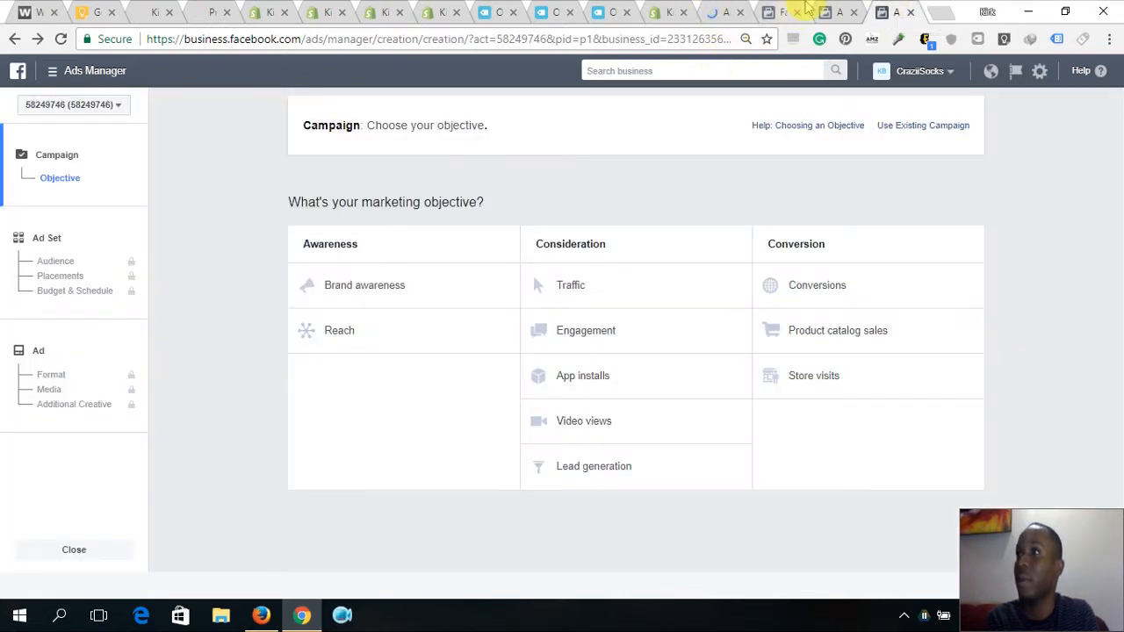
click(835, 11)
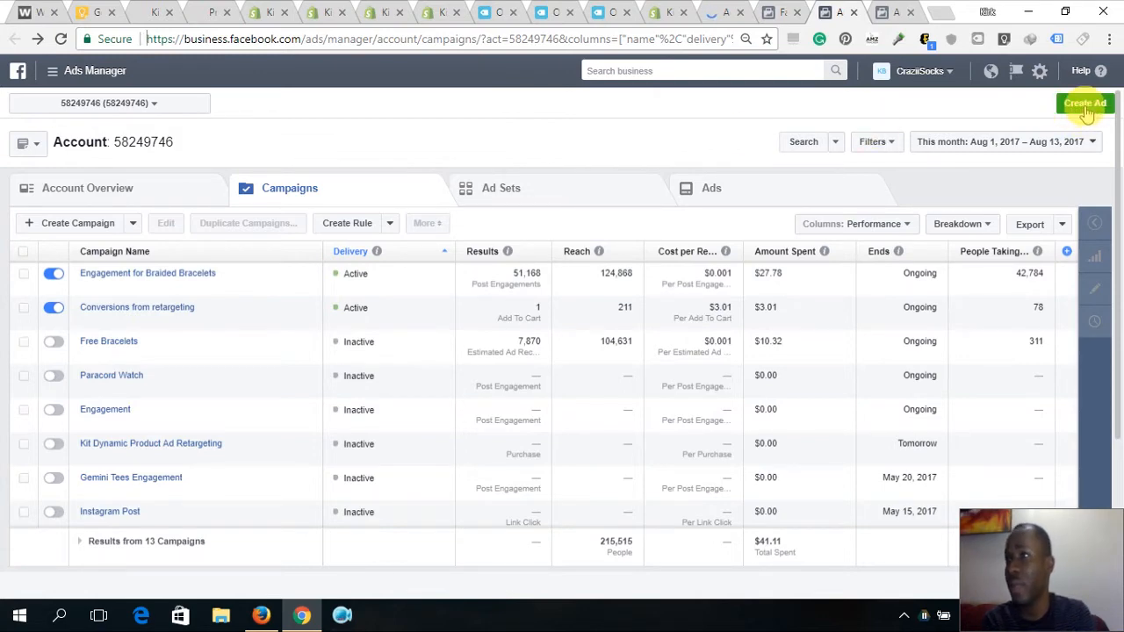
click(901, 11)
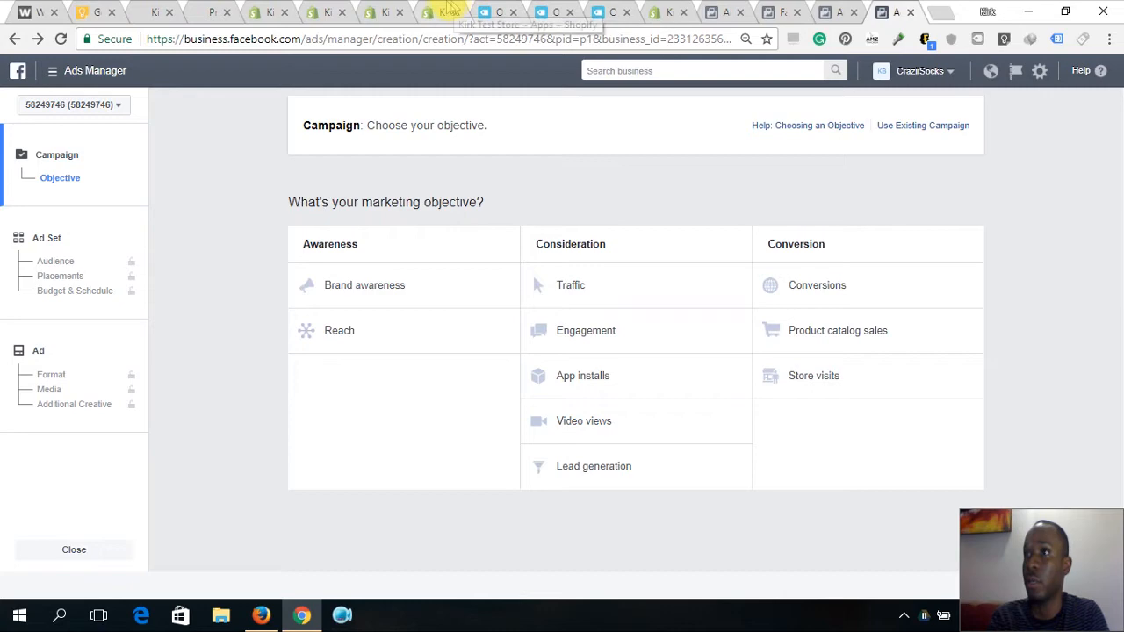
Review the store's installed apps, the Oberlo dashboard, and the Buddha beaded bracelet's pages in Oberlo and Shopify.
click(467, 11)
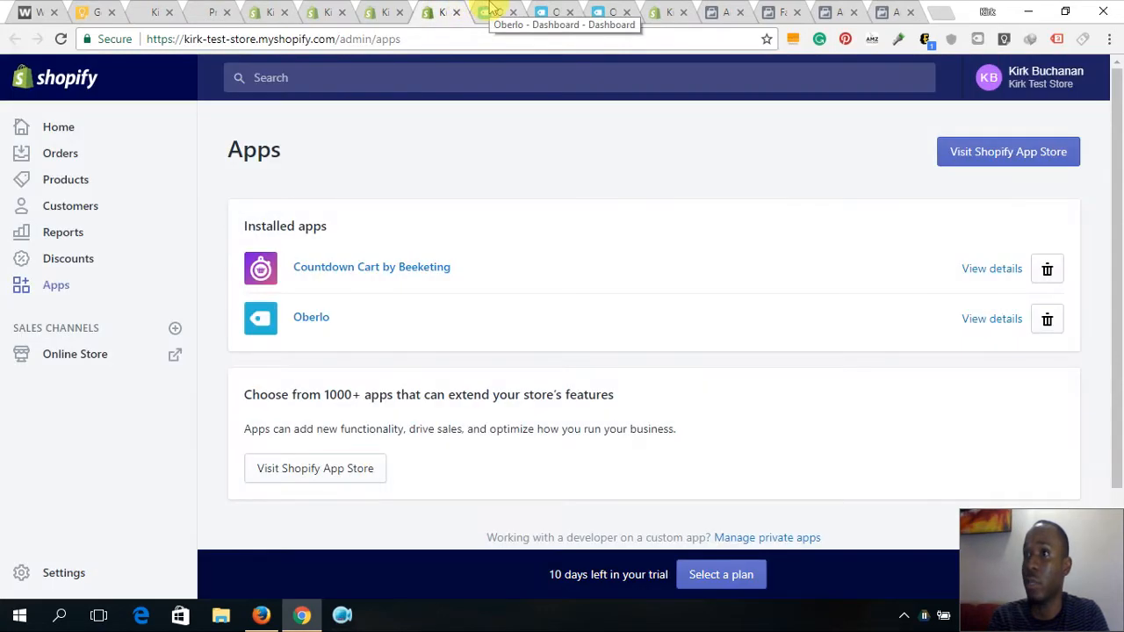
click(478, 11)
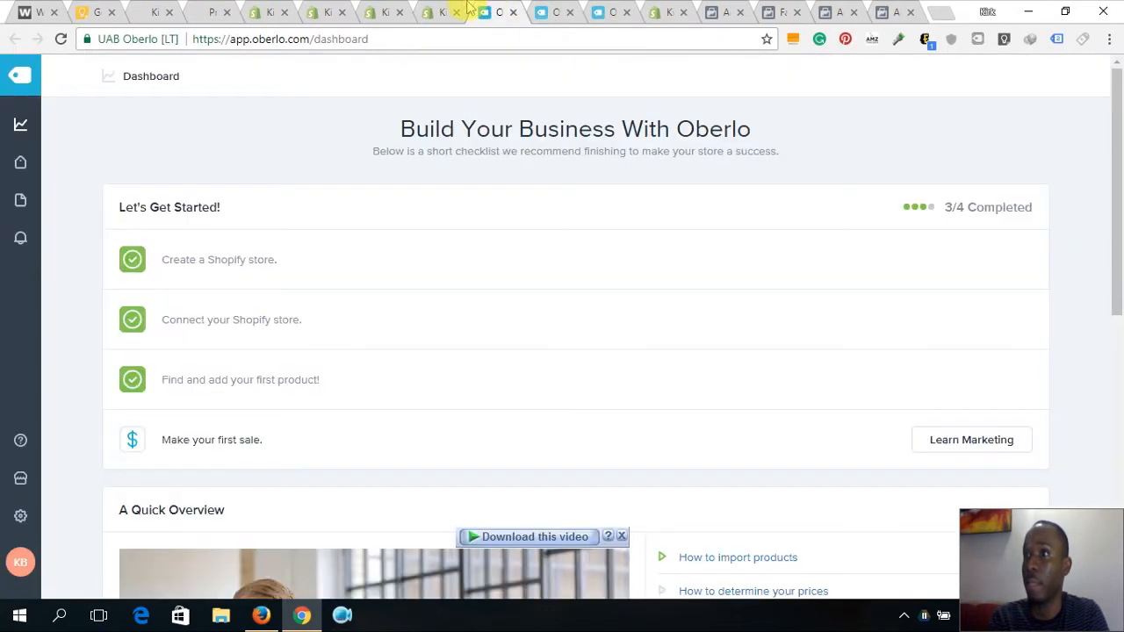
click(547, 11)
click(606, 12)
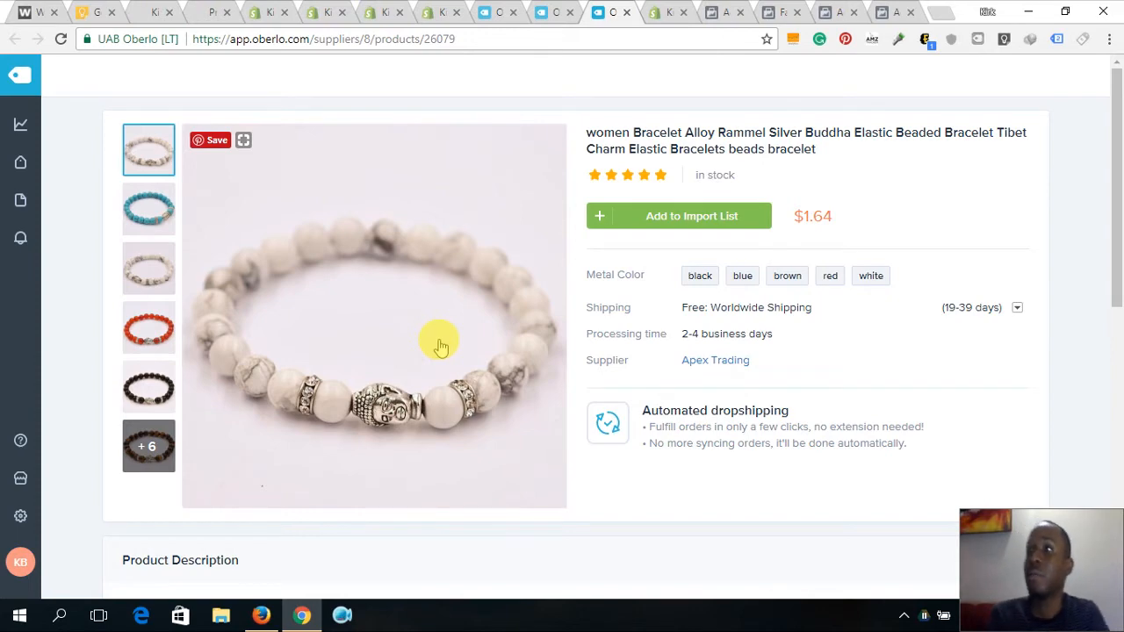
click(660, 11)
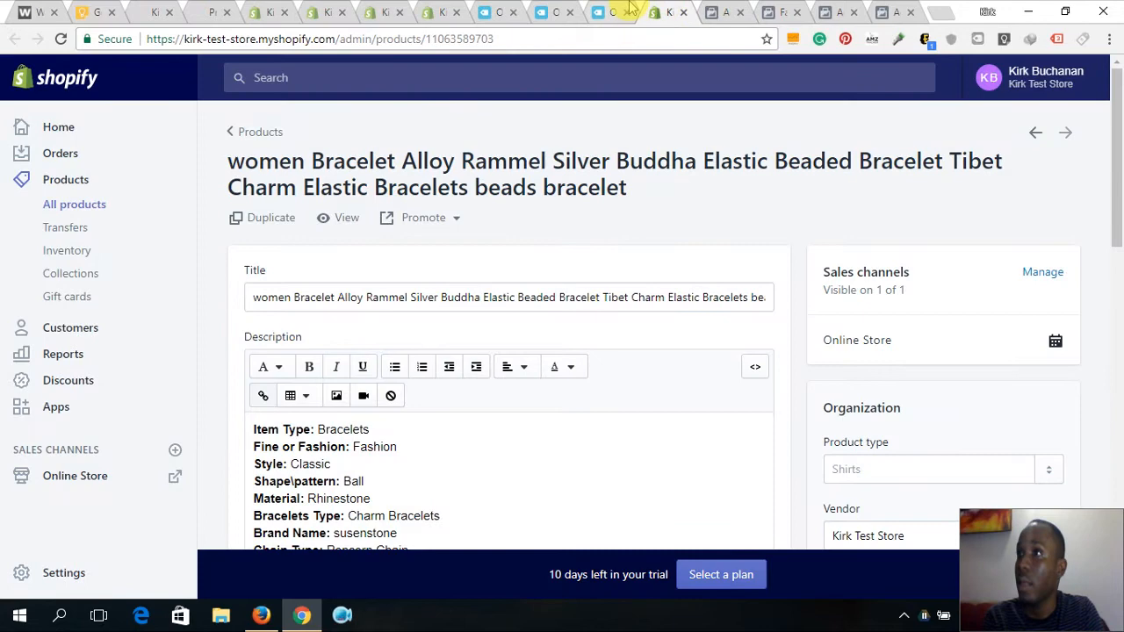
click(615, 11)
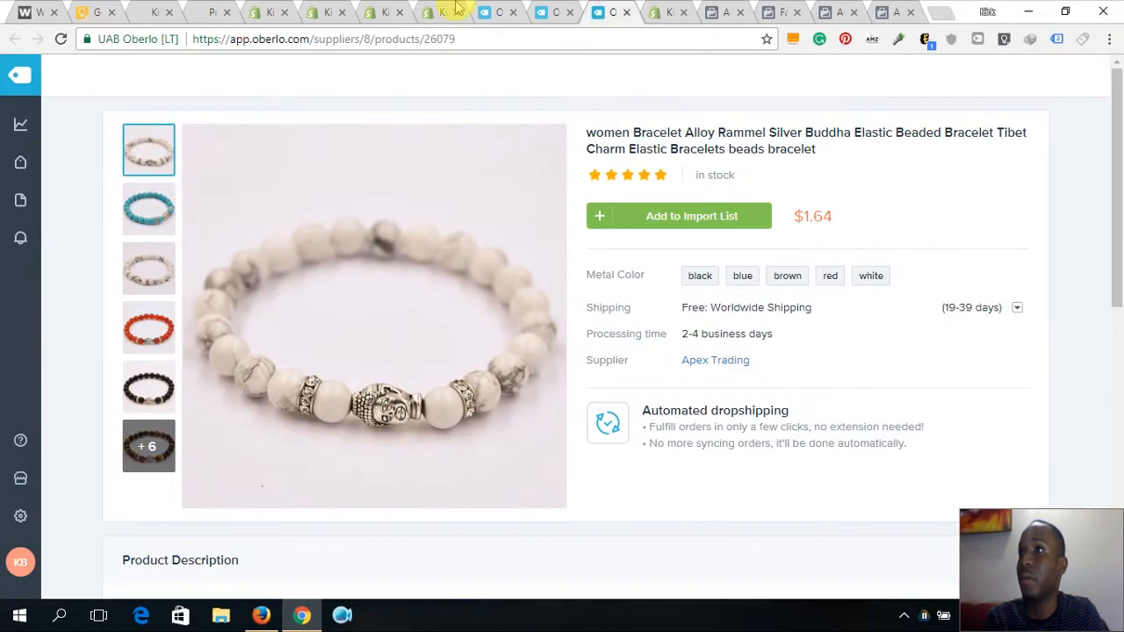
click(442, 10)
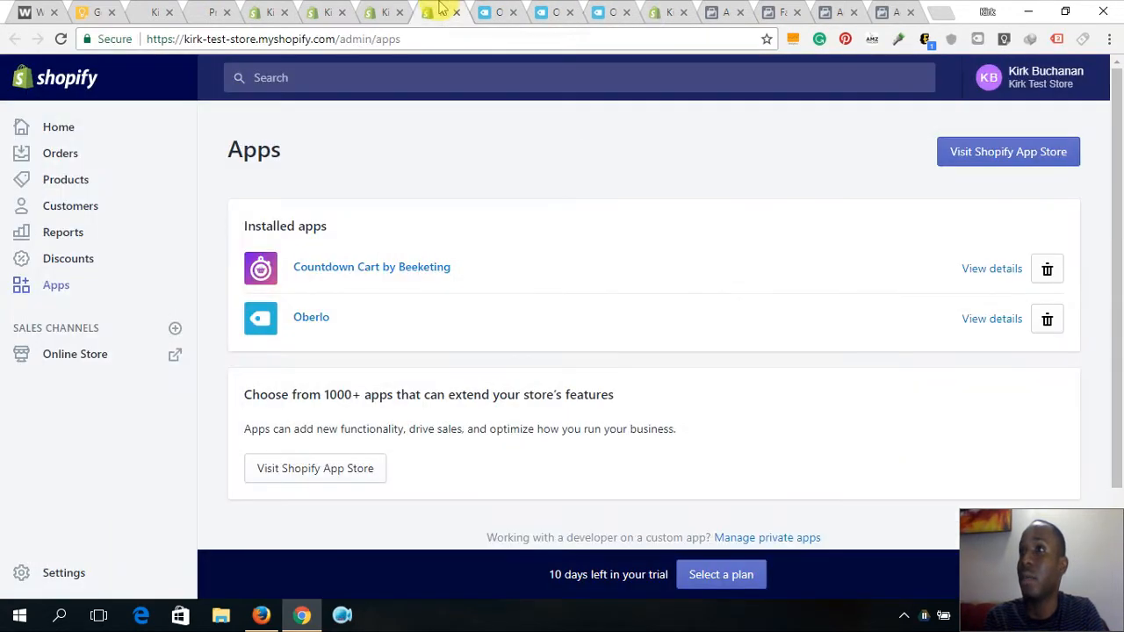
click(387, 7)
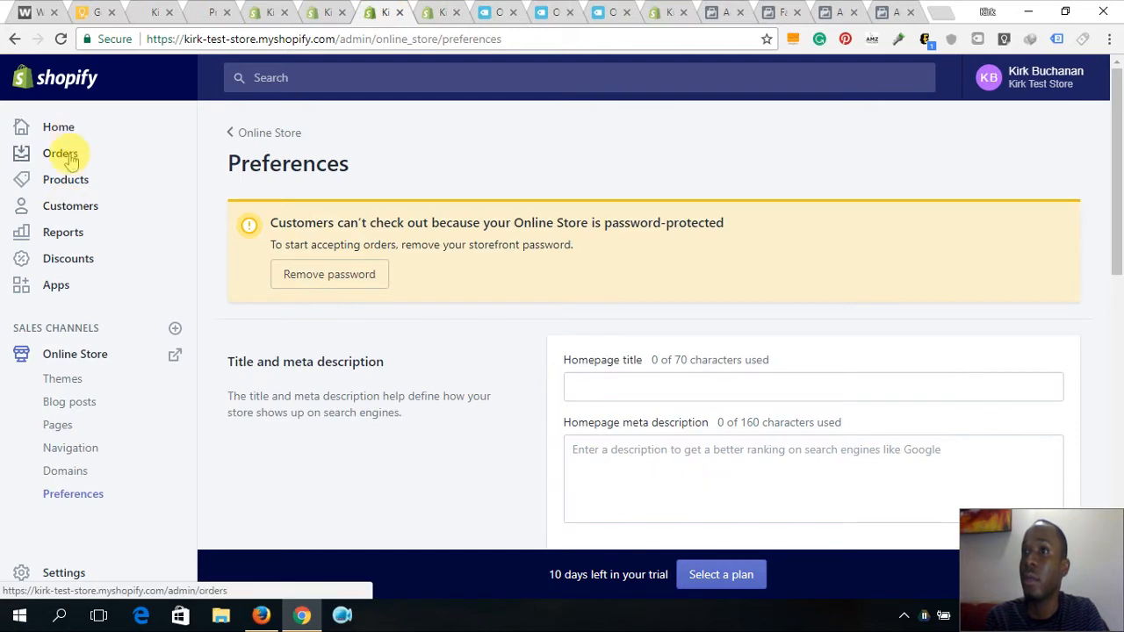
click(499, 8)
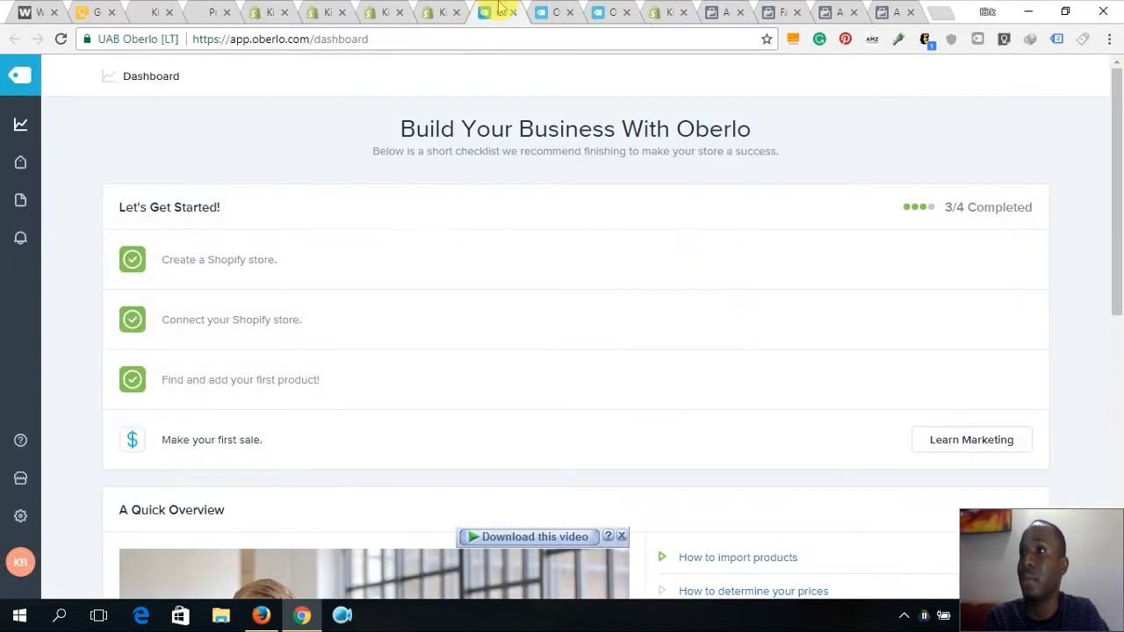
click(443, 10)
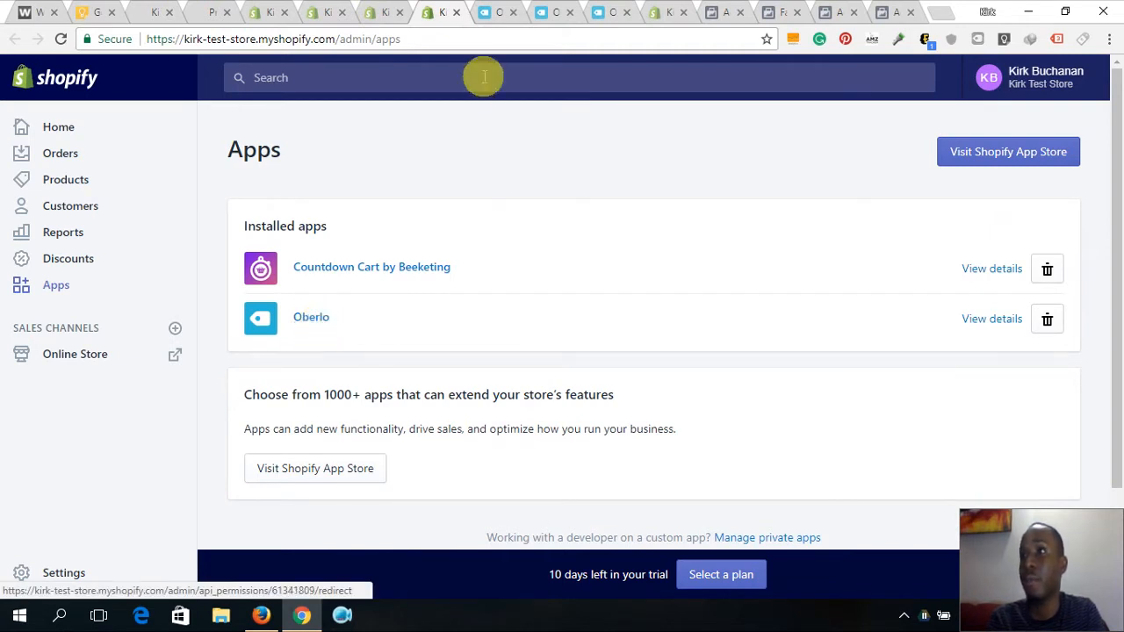
click(505, 11)
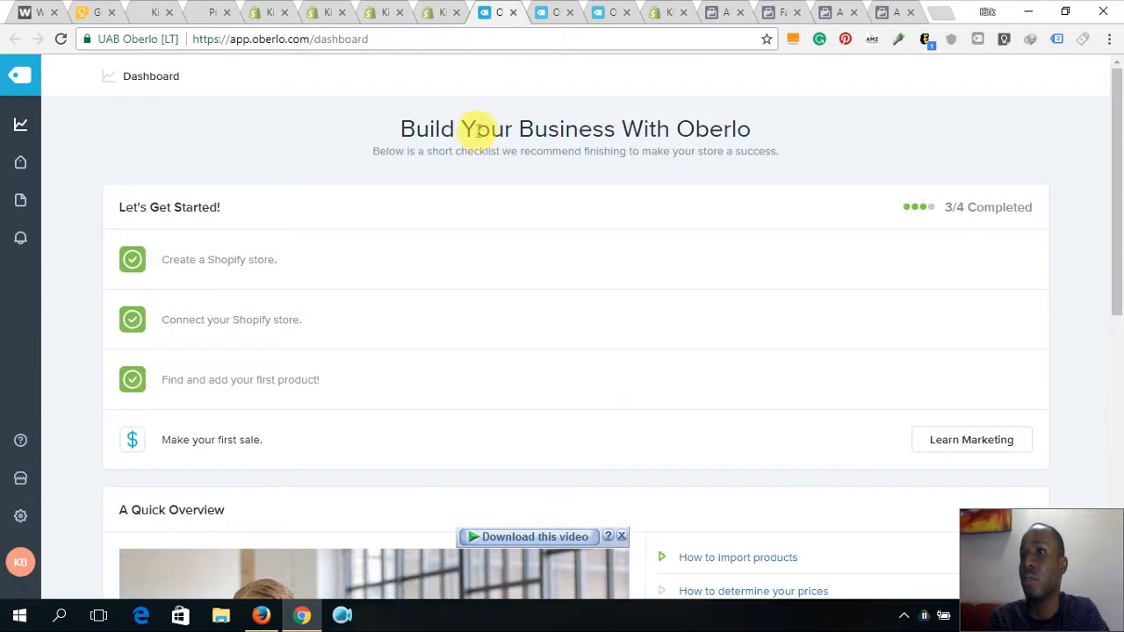
Look through the imported products under My Products in Oberlo and the Buddha beaded bracelet's supplier page.
mouse_move(20, 163)
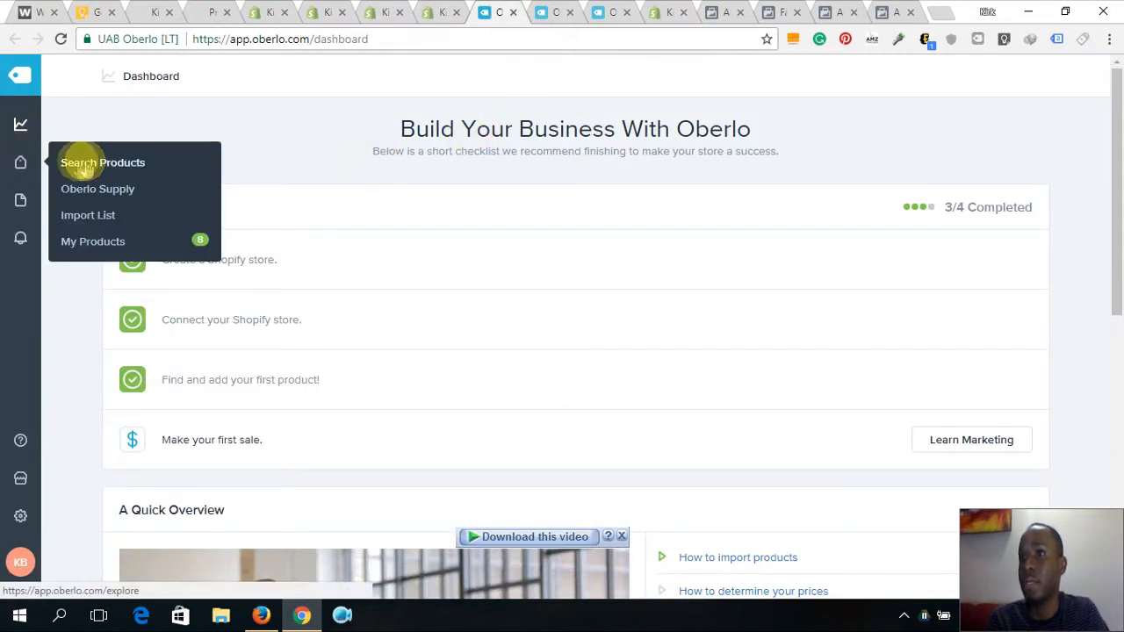
click(96, 243)
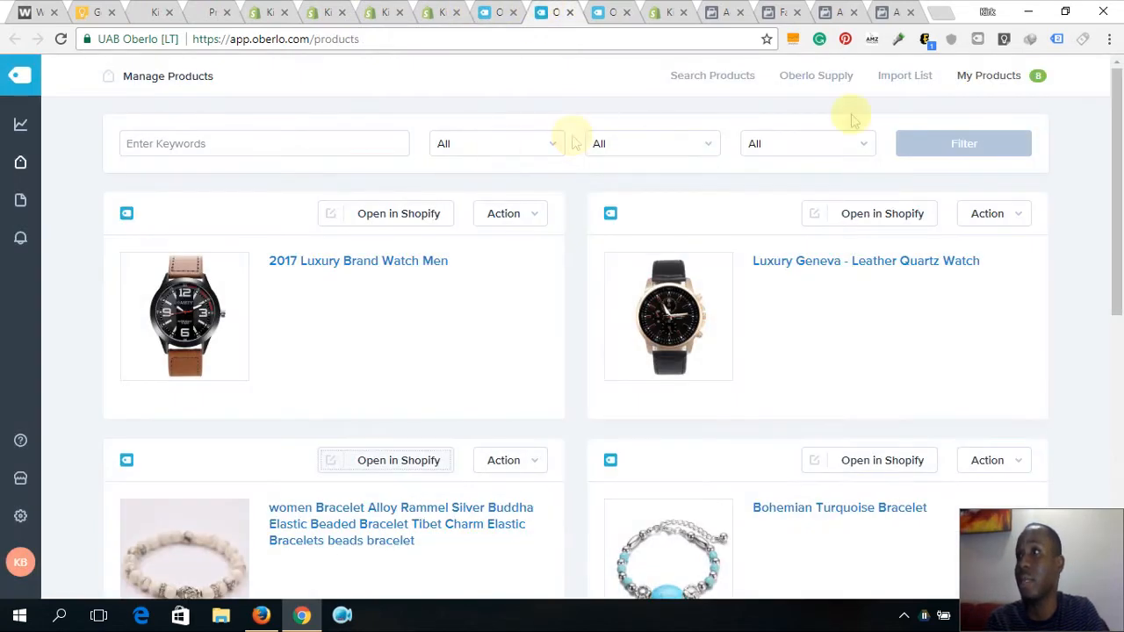
drag(1118, 100, 1114, 259)
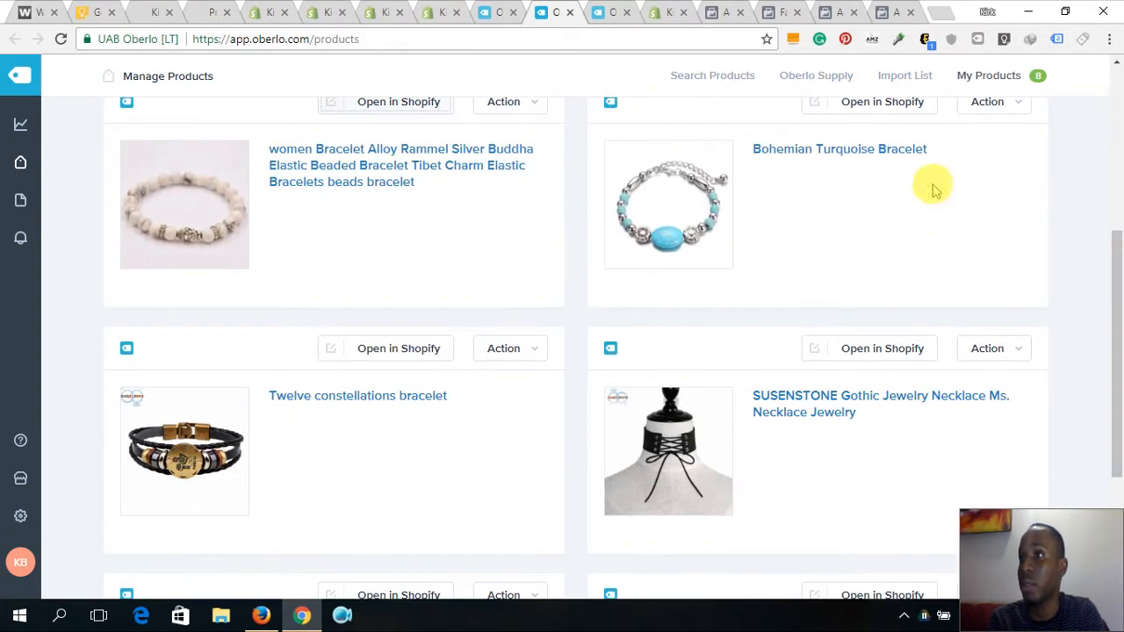
drag(1111, 268, 1114, 234)
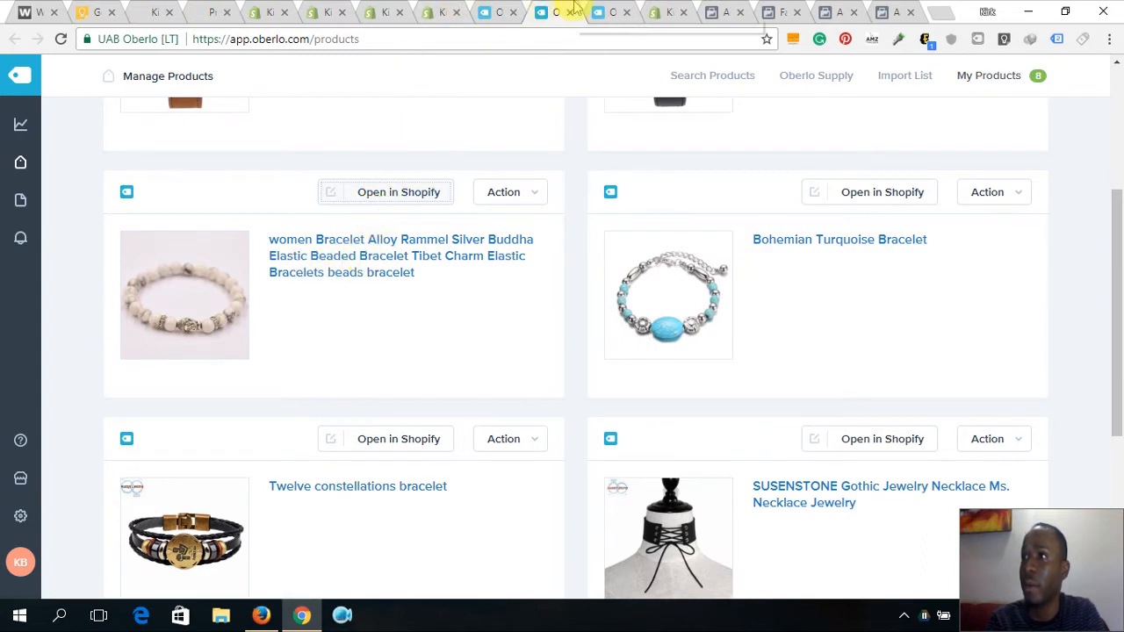
click(610, 11)
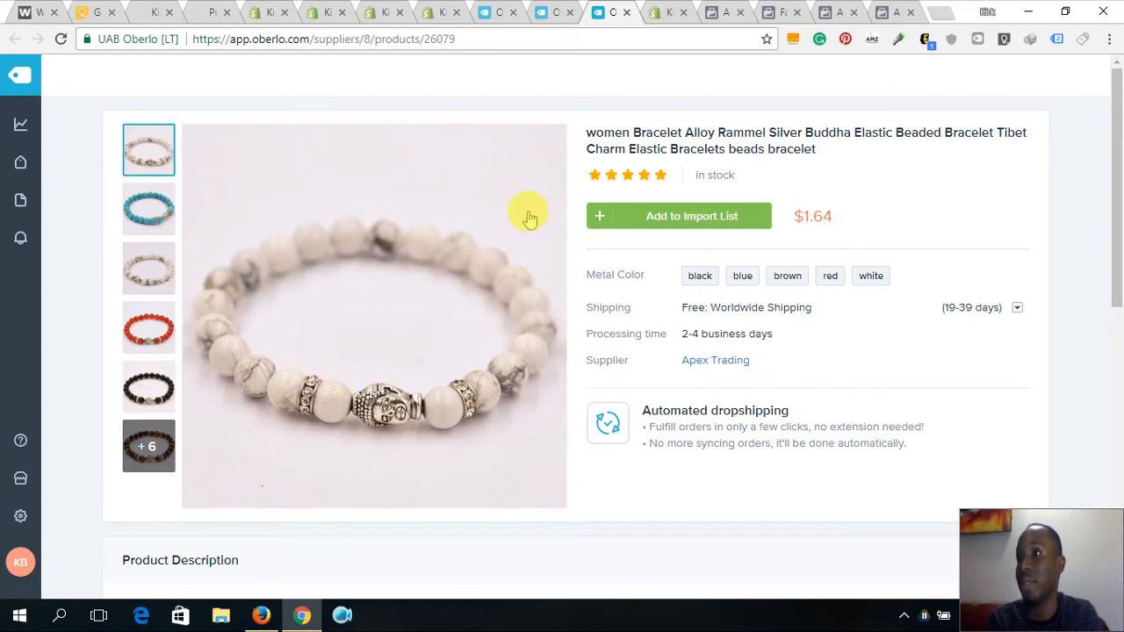
Return to the ad creation page in Facebook Ads Manager and choose Engagement as the marketing objective.
click(665, 9)
click(729, 11)
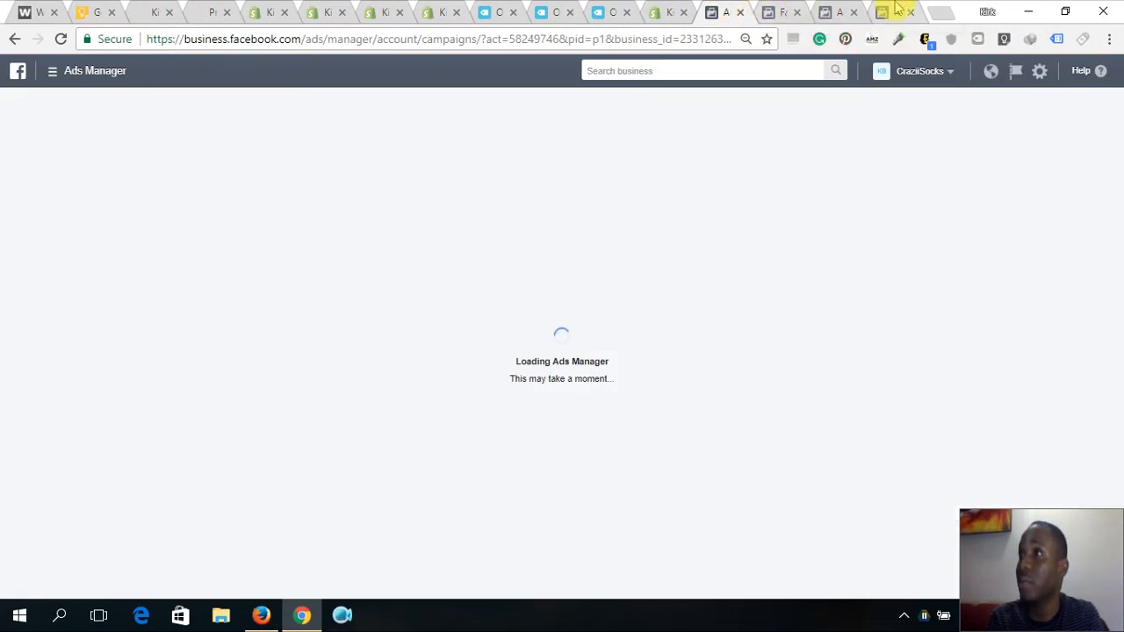
click(898, 8)
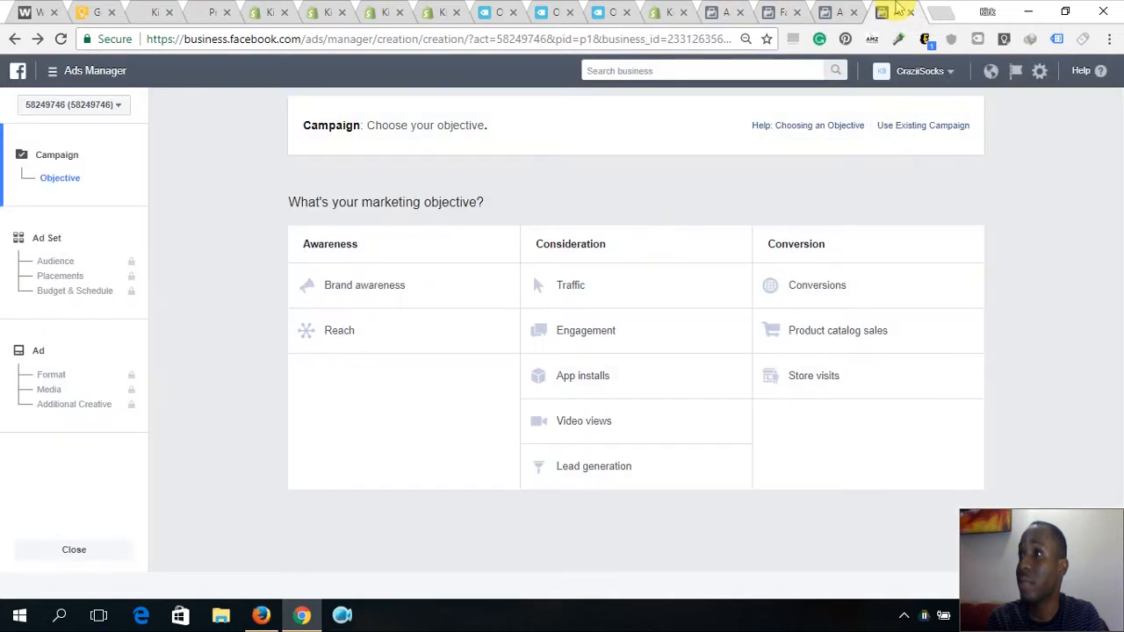
click(591, 340)
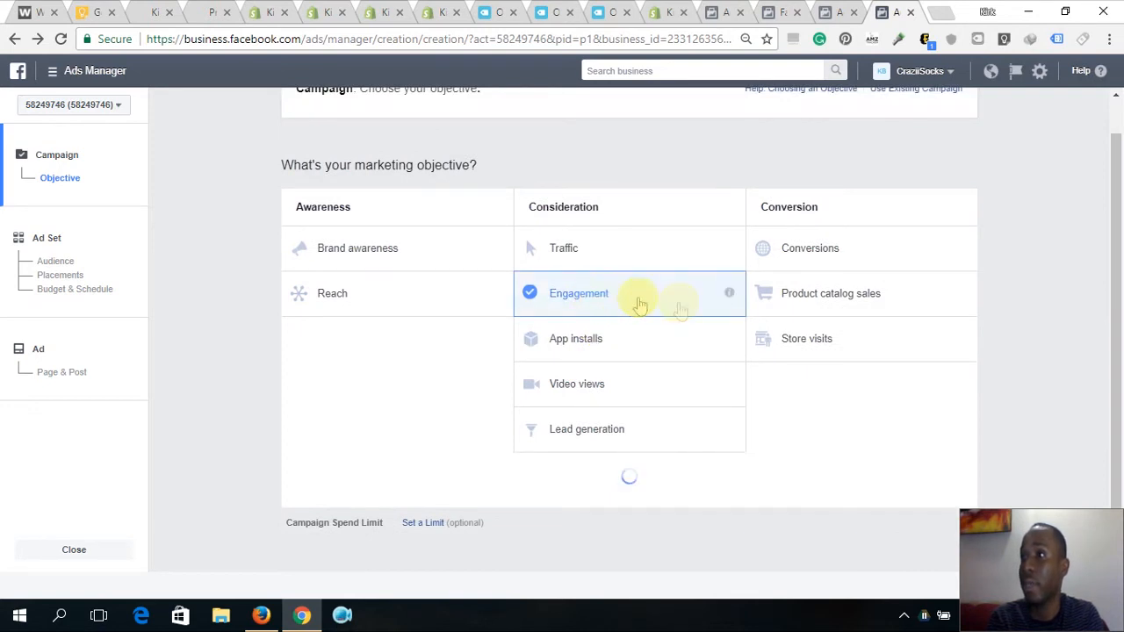
Name the post engagement campaign "Alloy Bracelet" and continue to the ad set settings.
drag(1114, 252, 1113, 276)
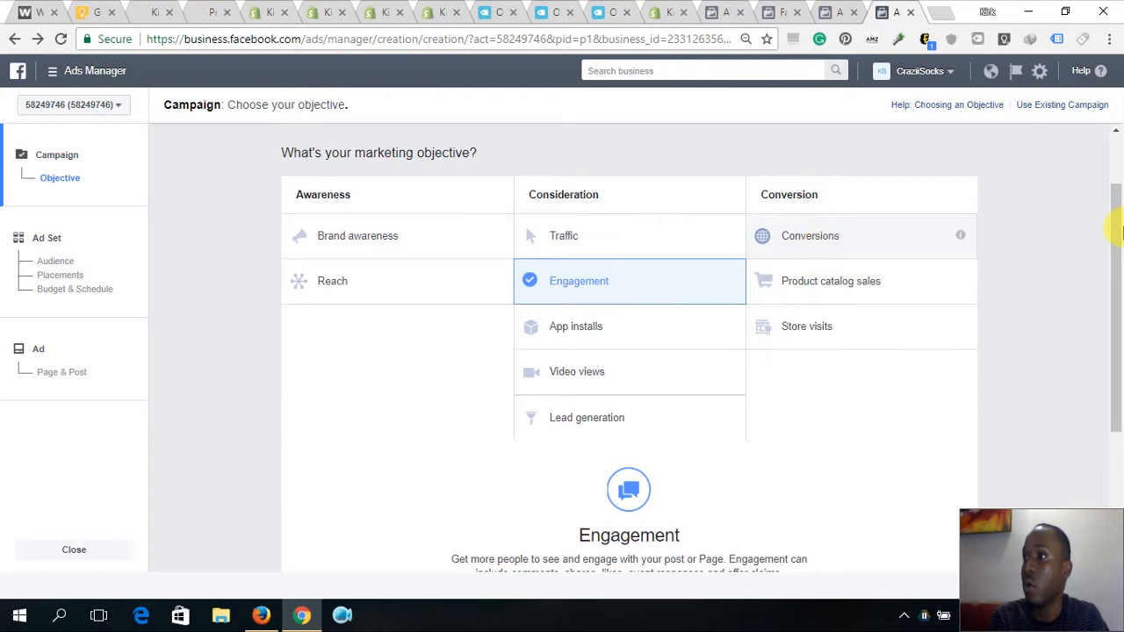
drag(1119, 236, 1112, 372)
click(686, 382)
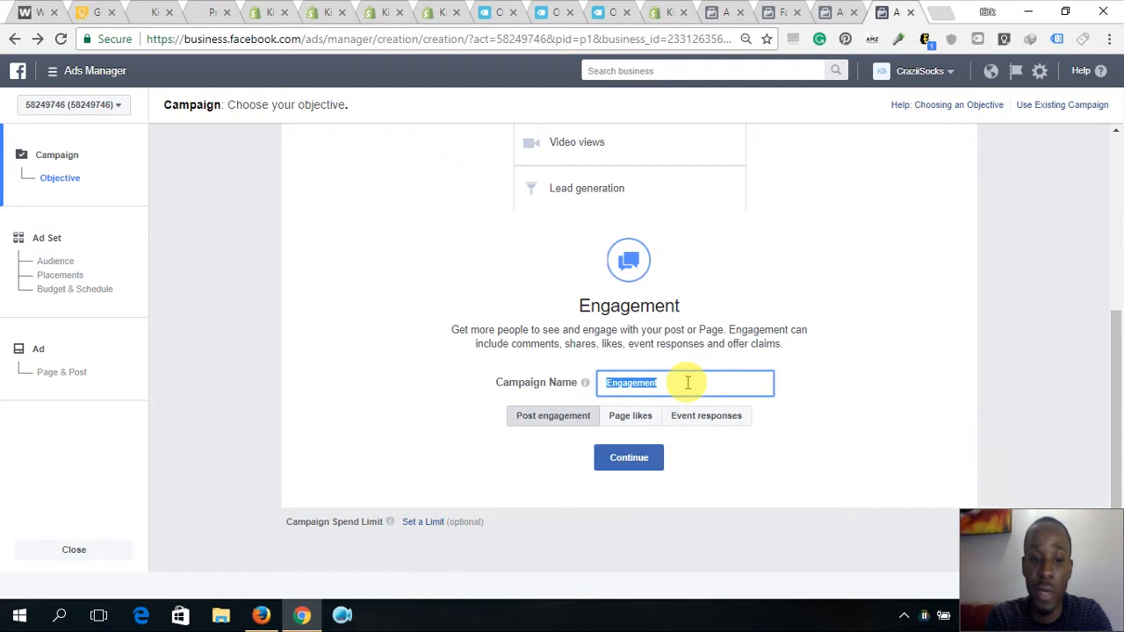
text(Alloy Bracelet)
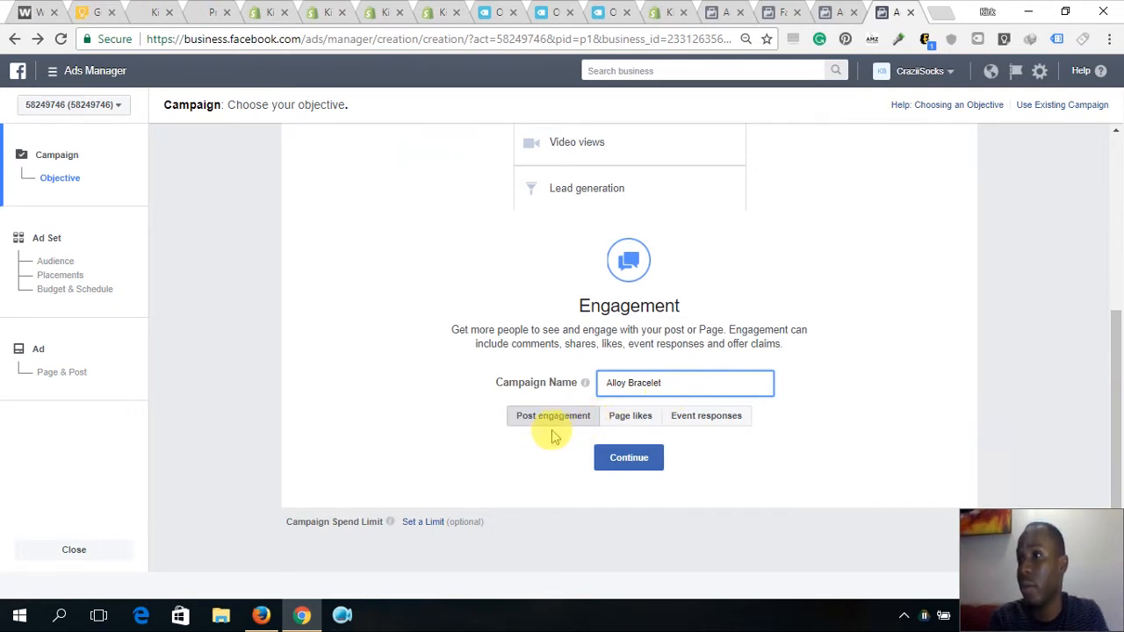
click(624, 458)
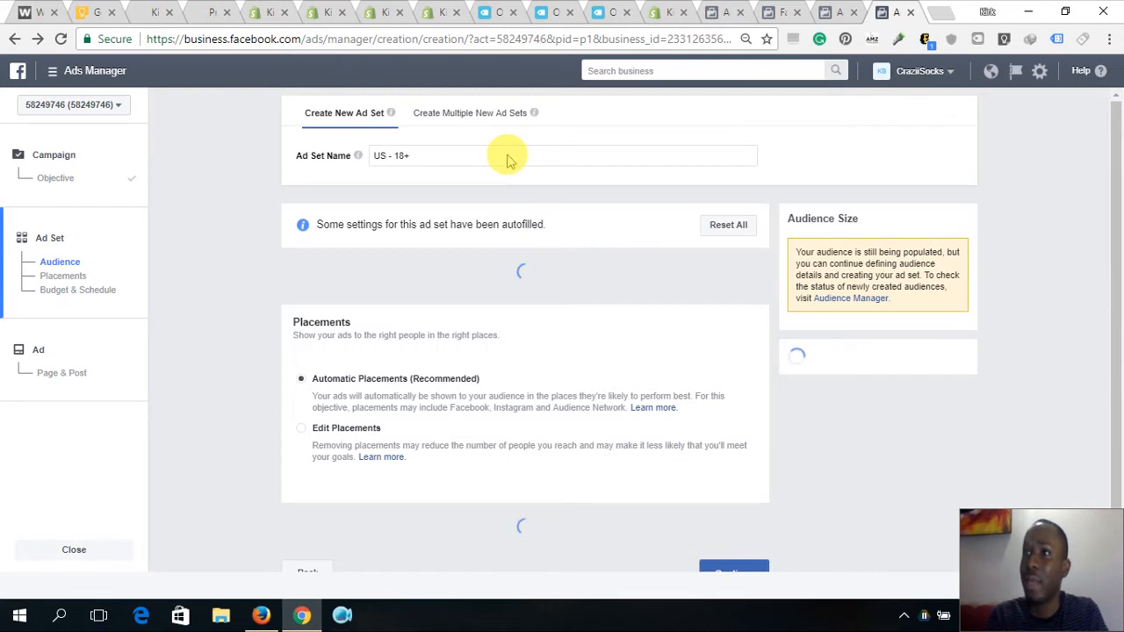
Rename the new ad set as "General Store Campaign".
triple_click(507, 157)
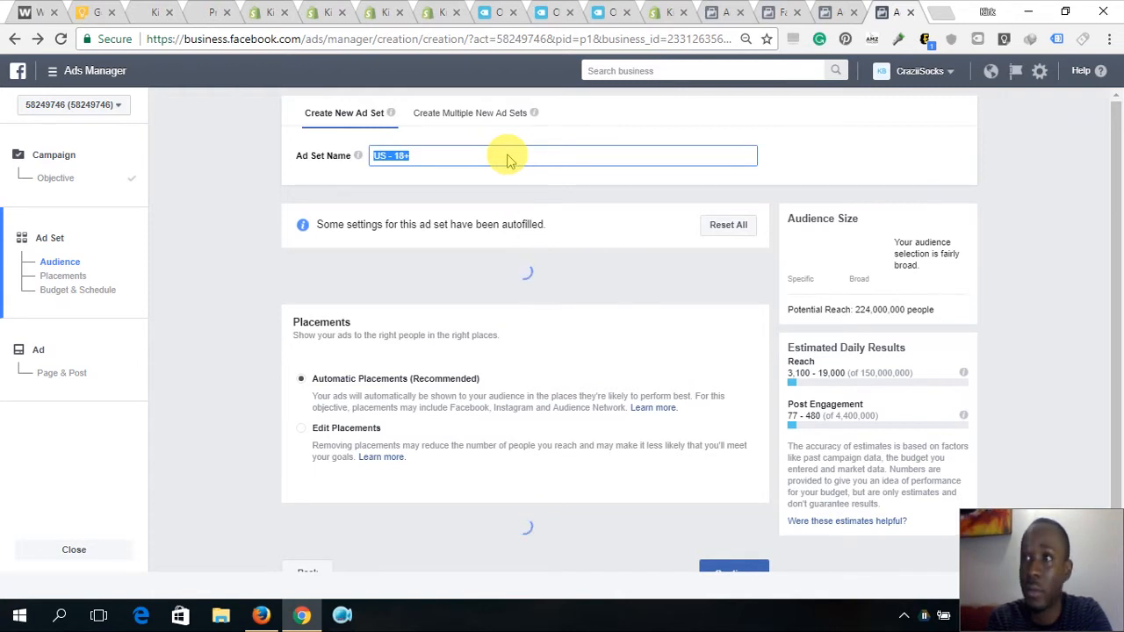
text(General Store)
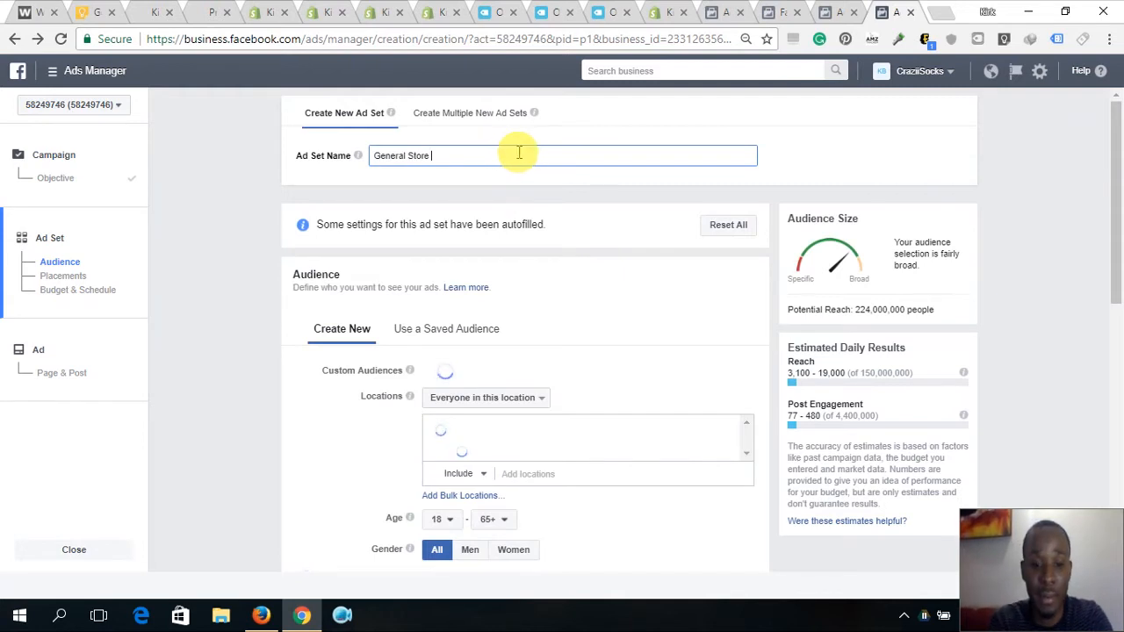
text(Campaign)
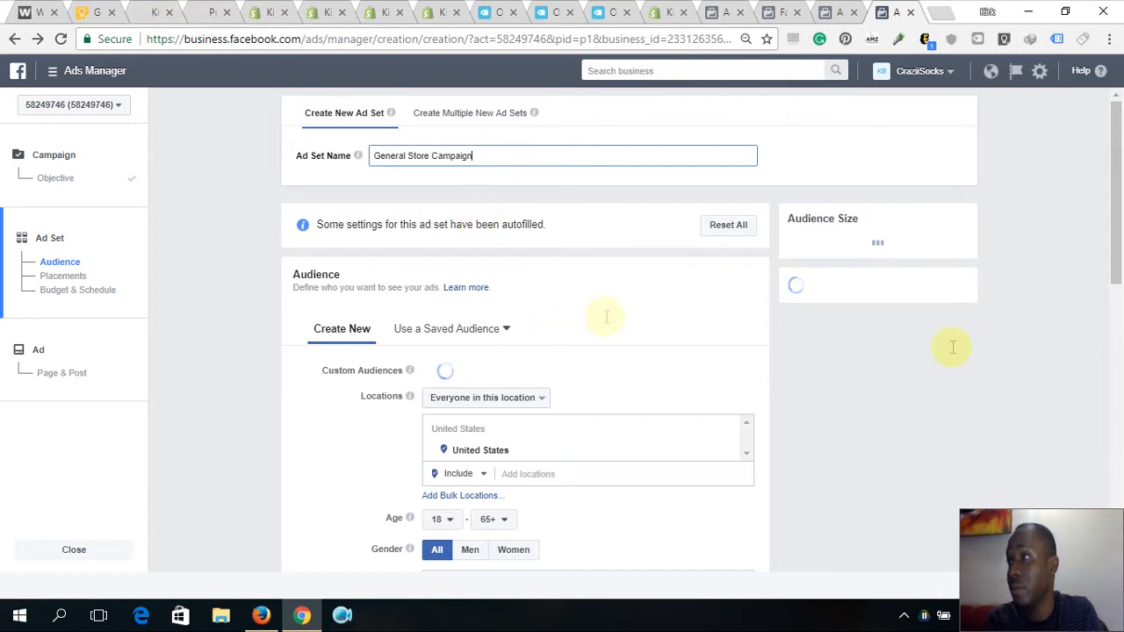
Examine the ad set's audience section, including the available custom and lookalike audiences and the custom audience explanation.
scroll(325, 536, down, 1)
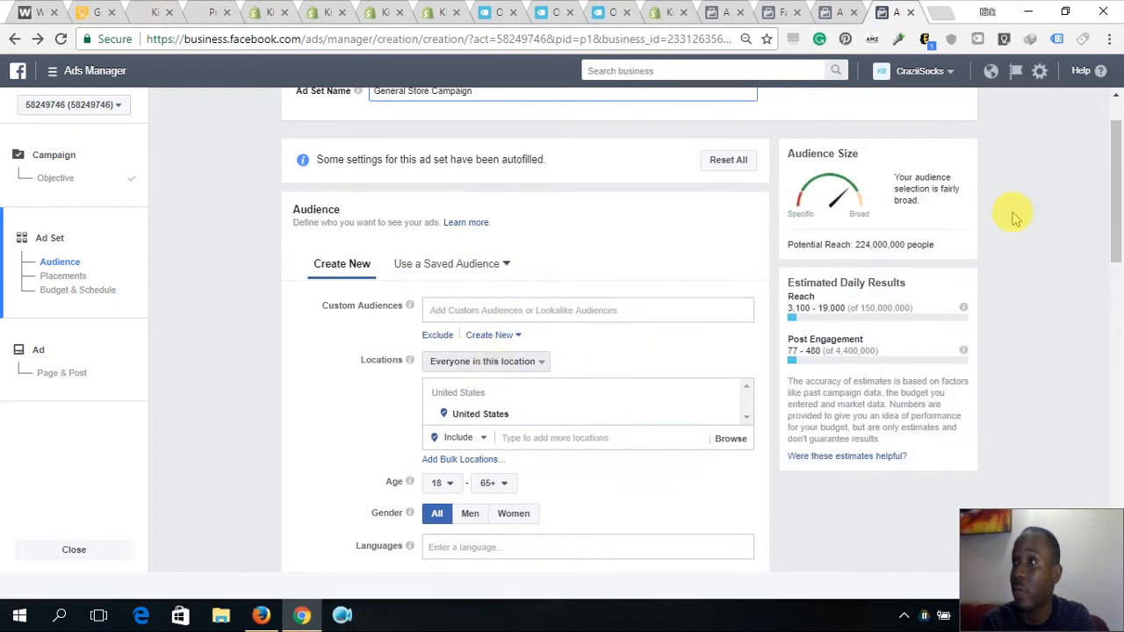
drag(1116, 180, 1116, 201)
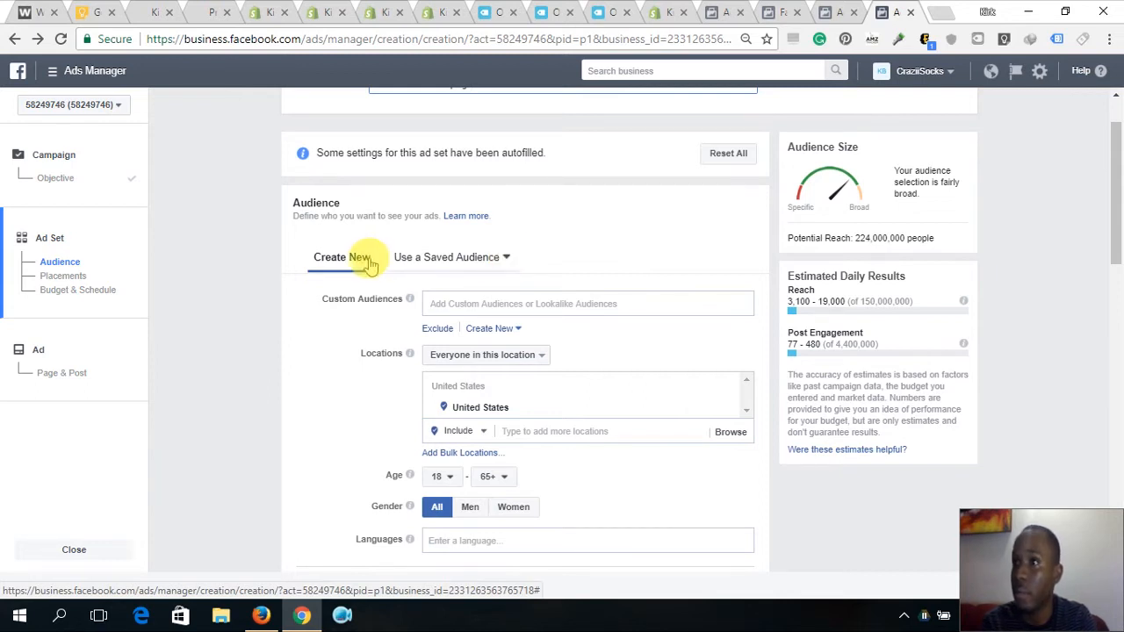
click(494, 303)
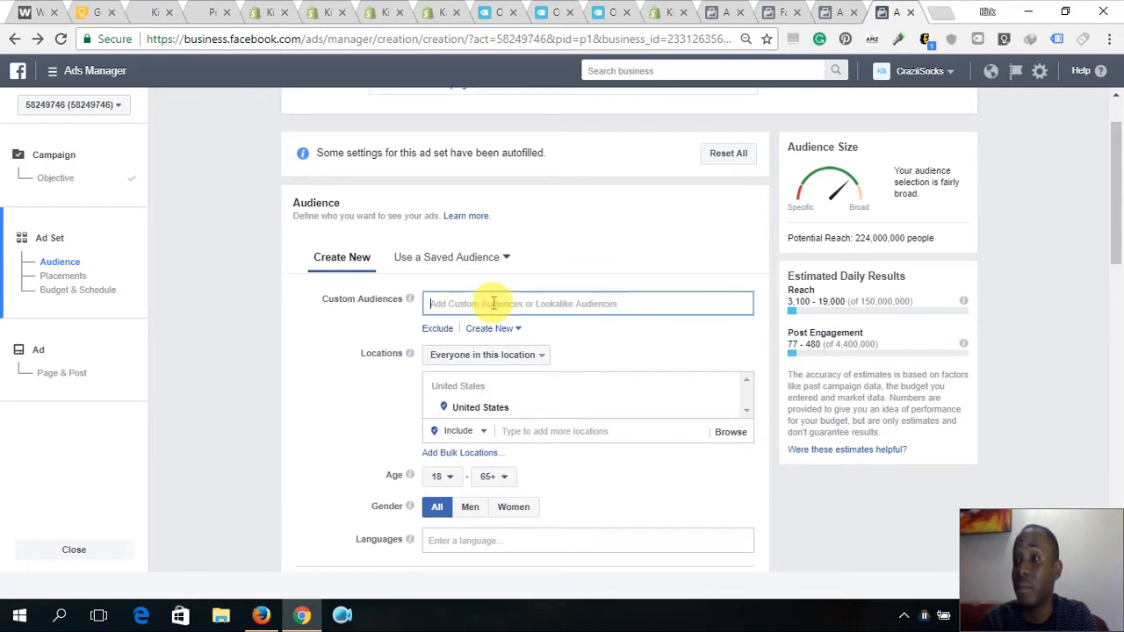
click(483, 303)
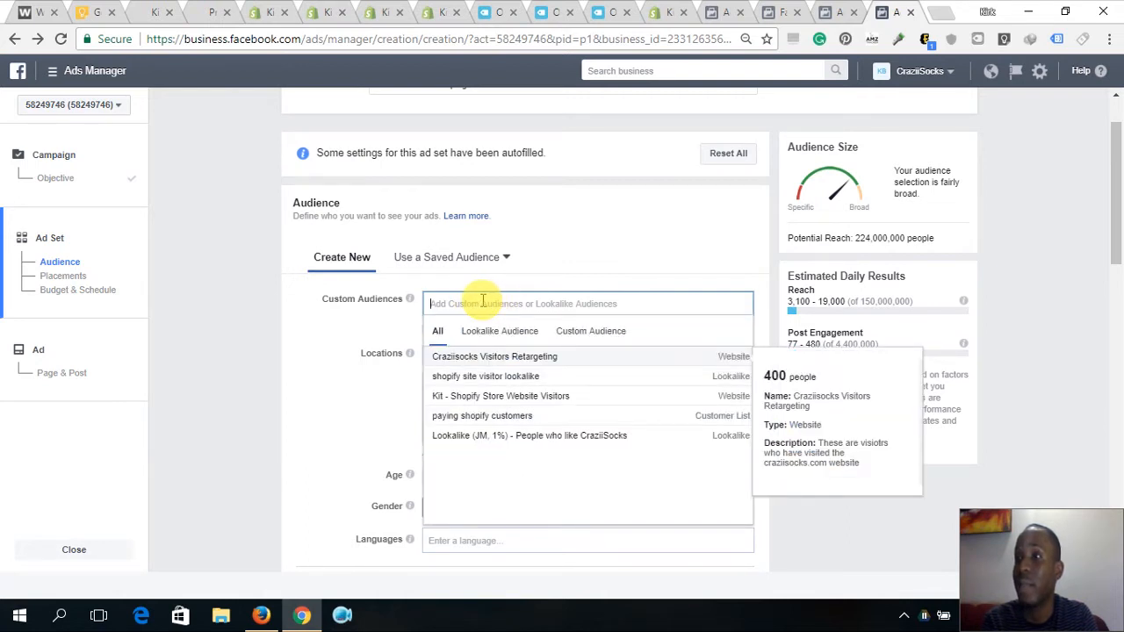
click(409, 303)
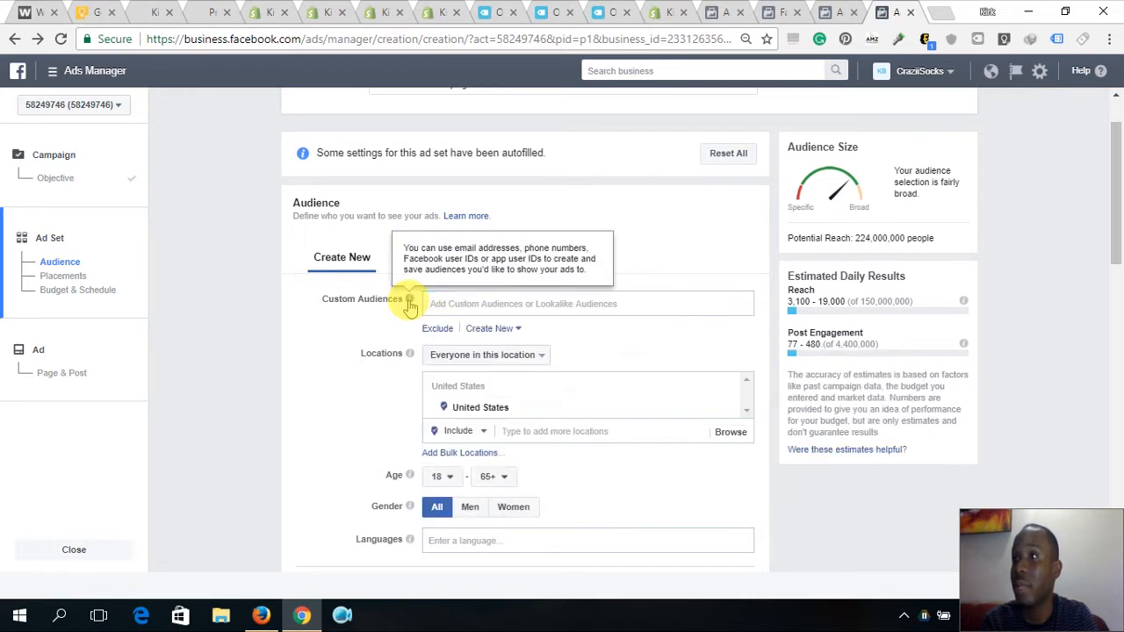
click(392, 317)
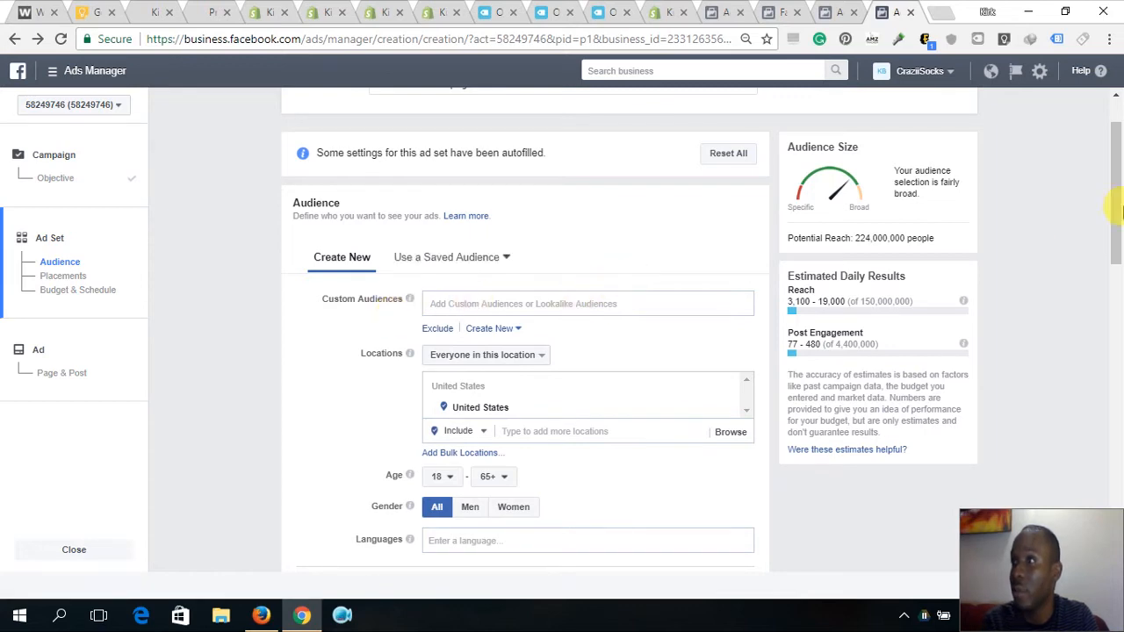
Add United Kingdom to the ad set's included audience locations.
drag(1117, 216, 1115, 271)
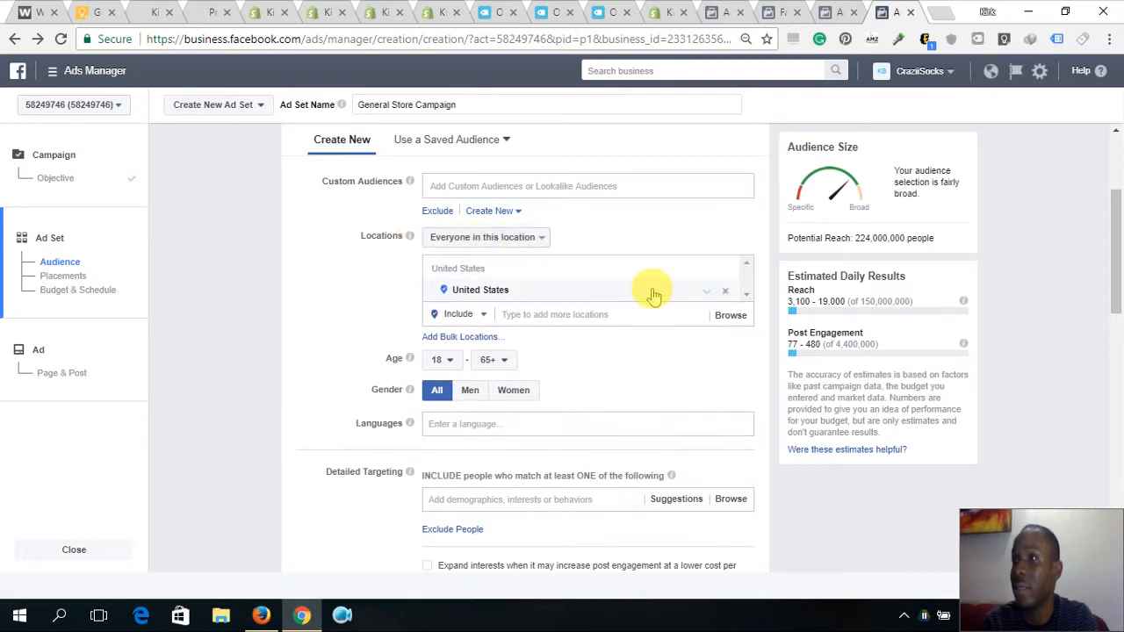
click(543, 314)
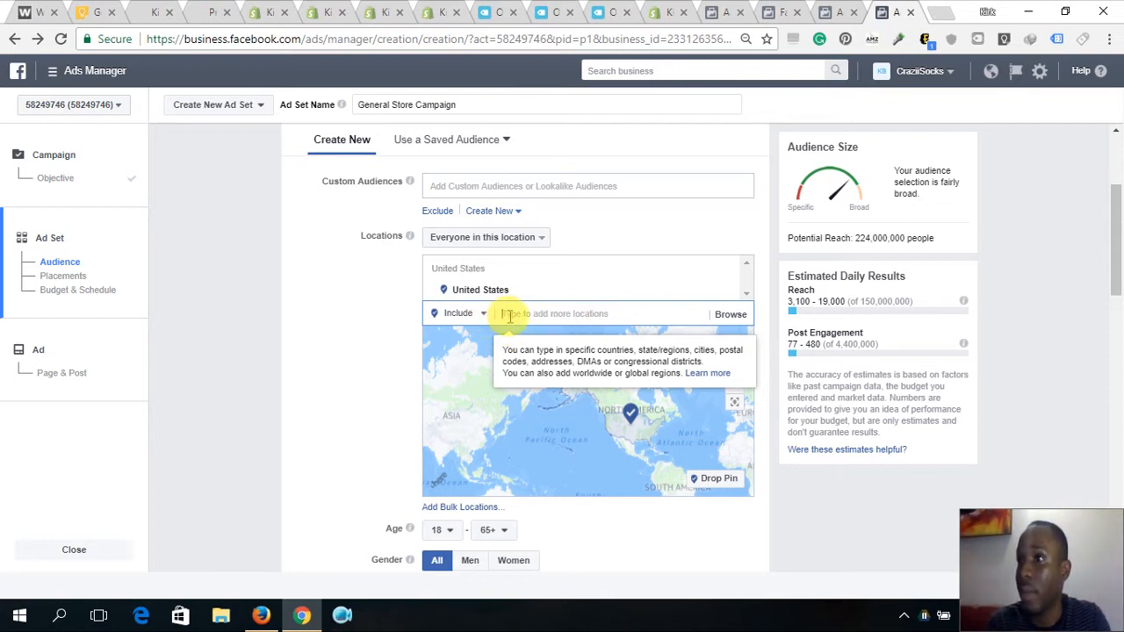
text(uk)
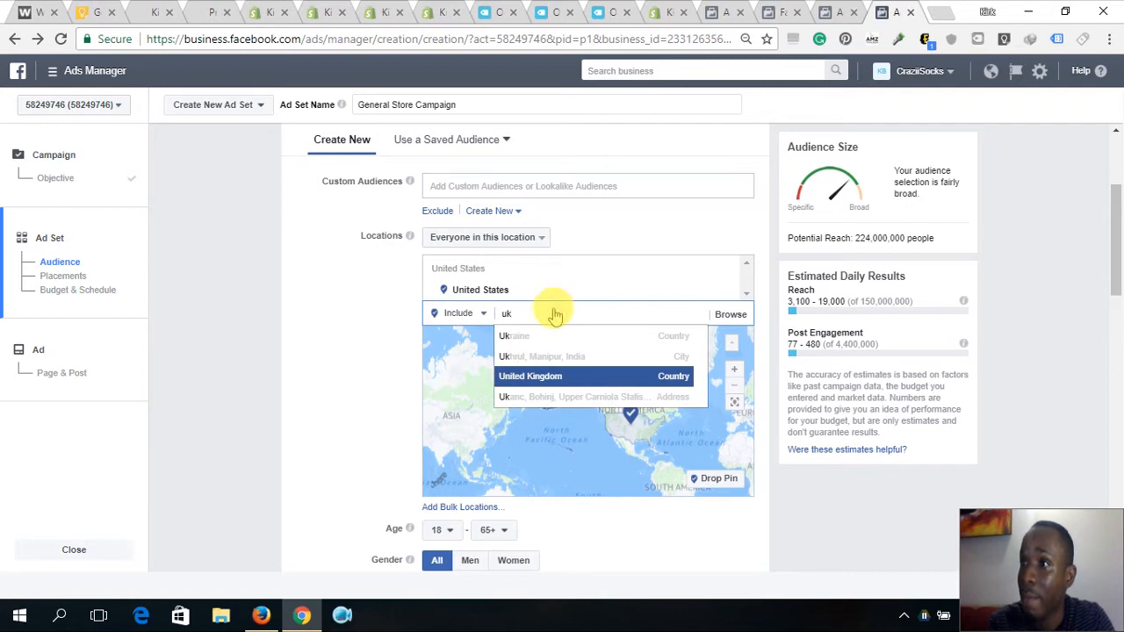
click(525, 379)
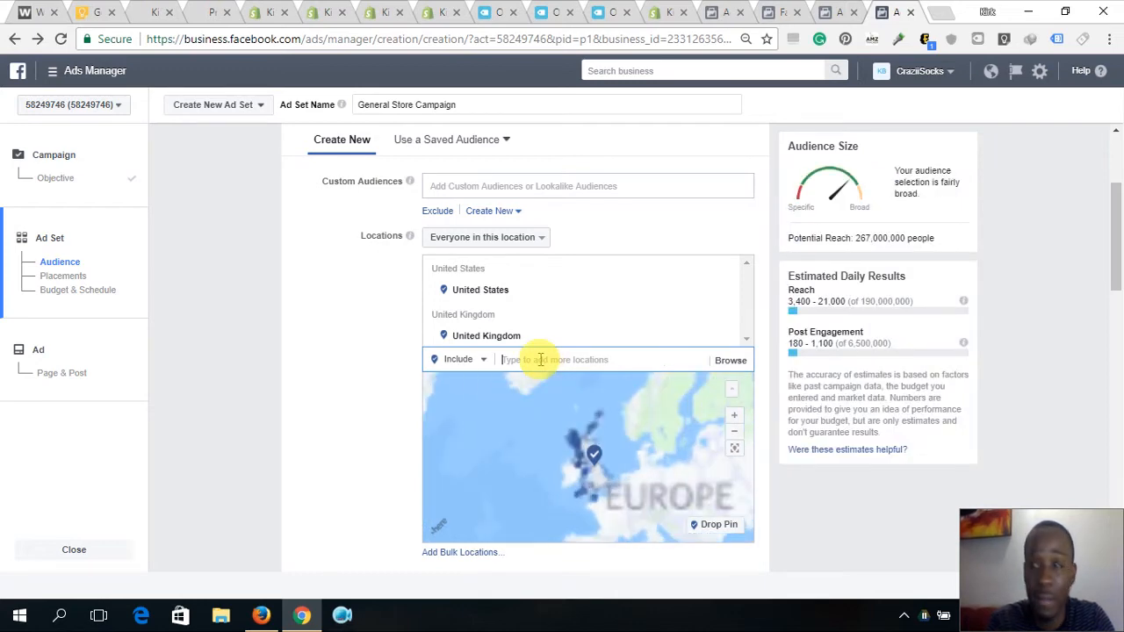
Add Canada, Qatar and Kuwait to the ad set's included audience locations.
text(canada)
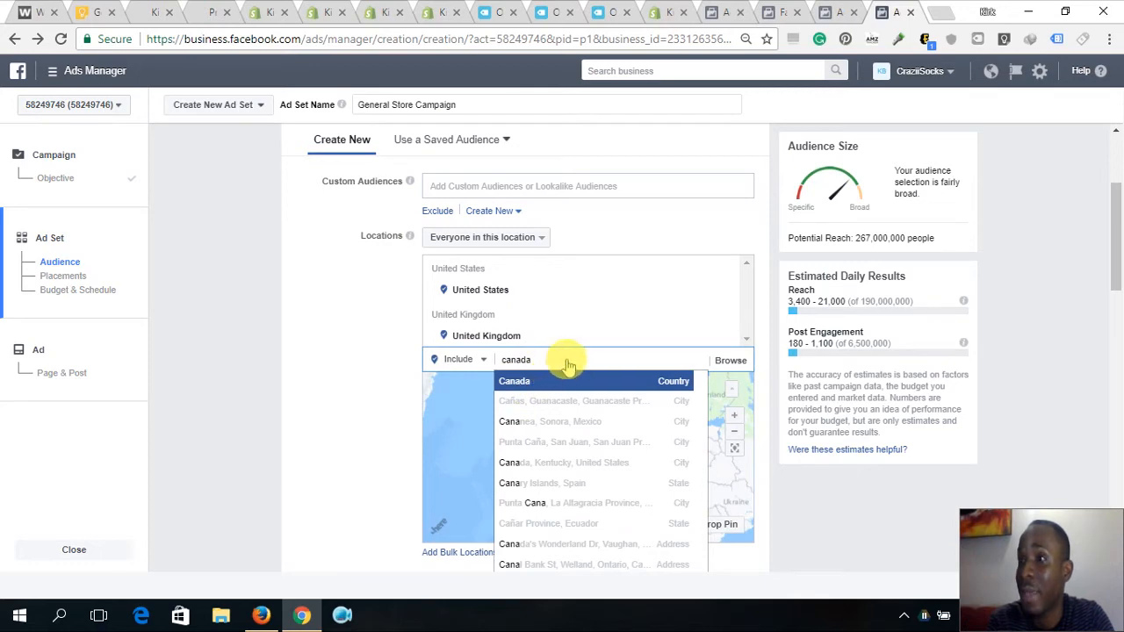
click(569, 365)
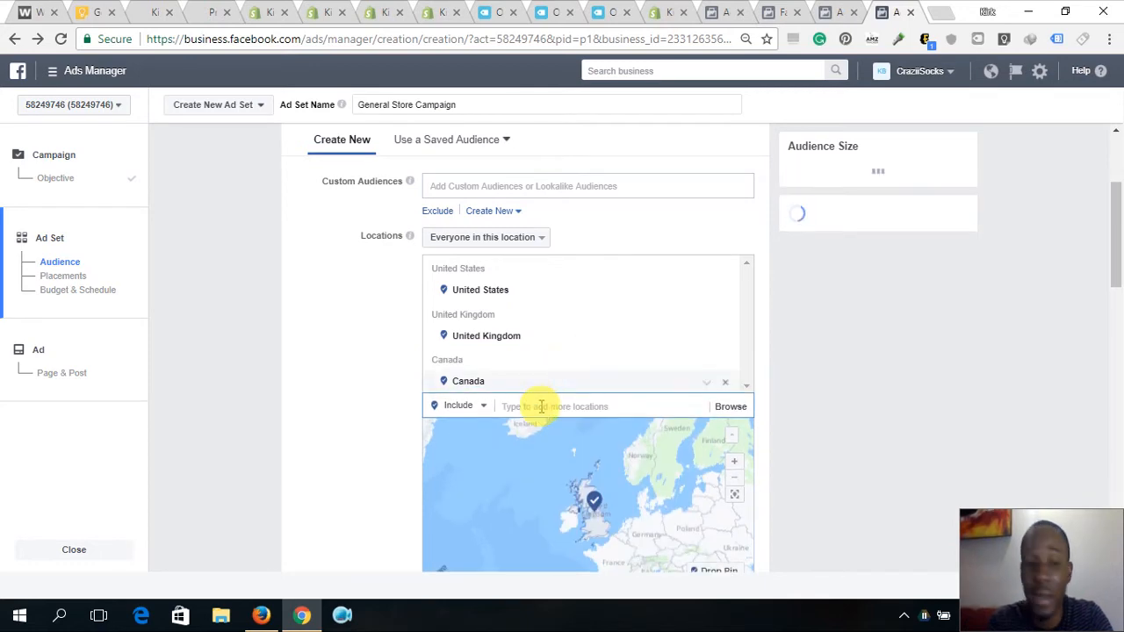
text(qatar)
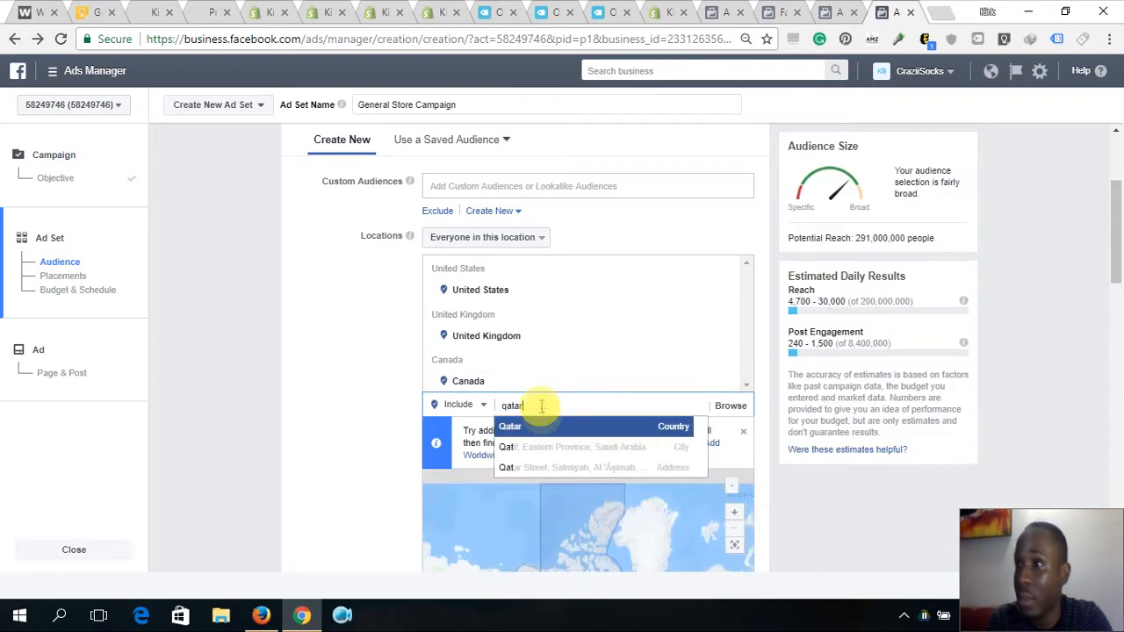
click(565, 425)
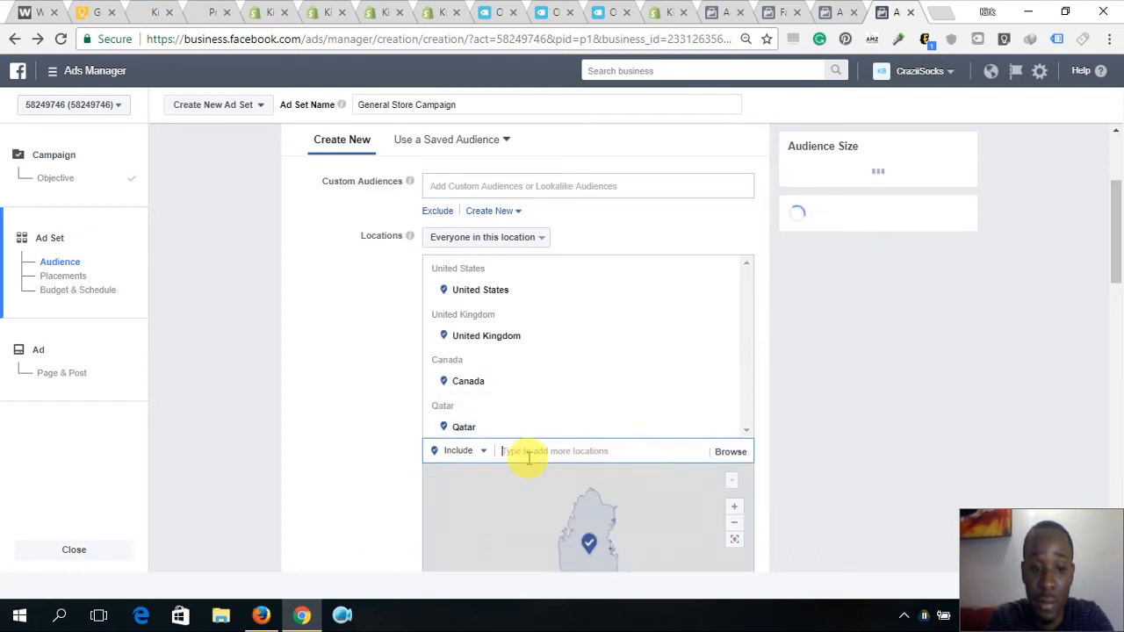
text(kuwait)
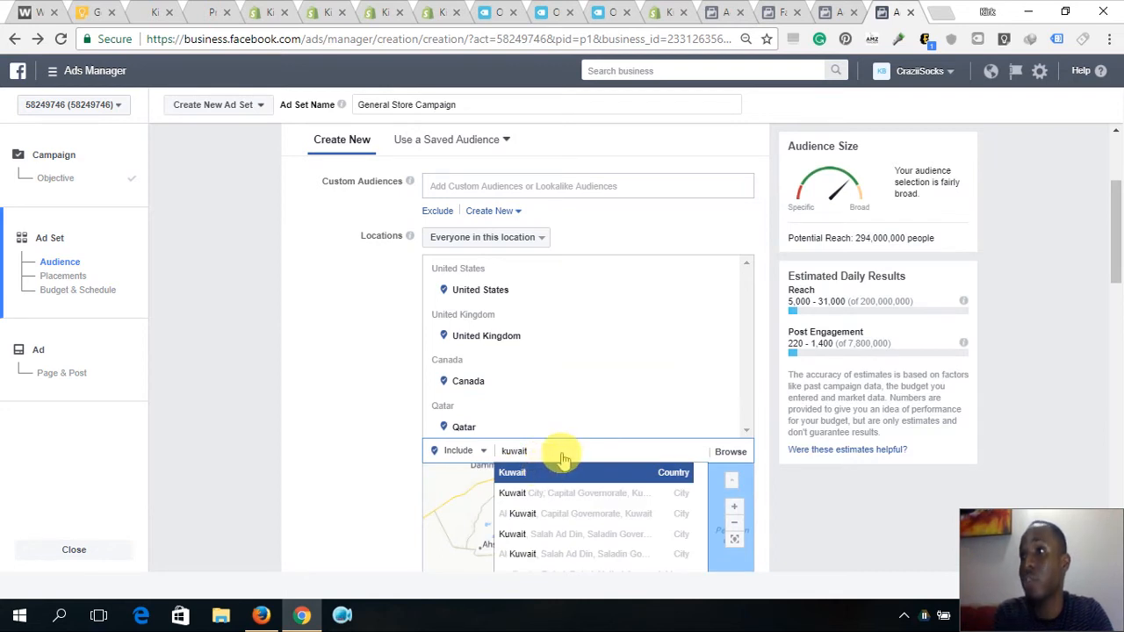
click(563, 467)
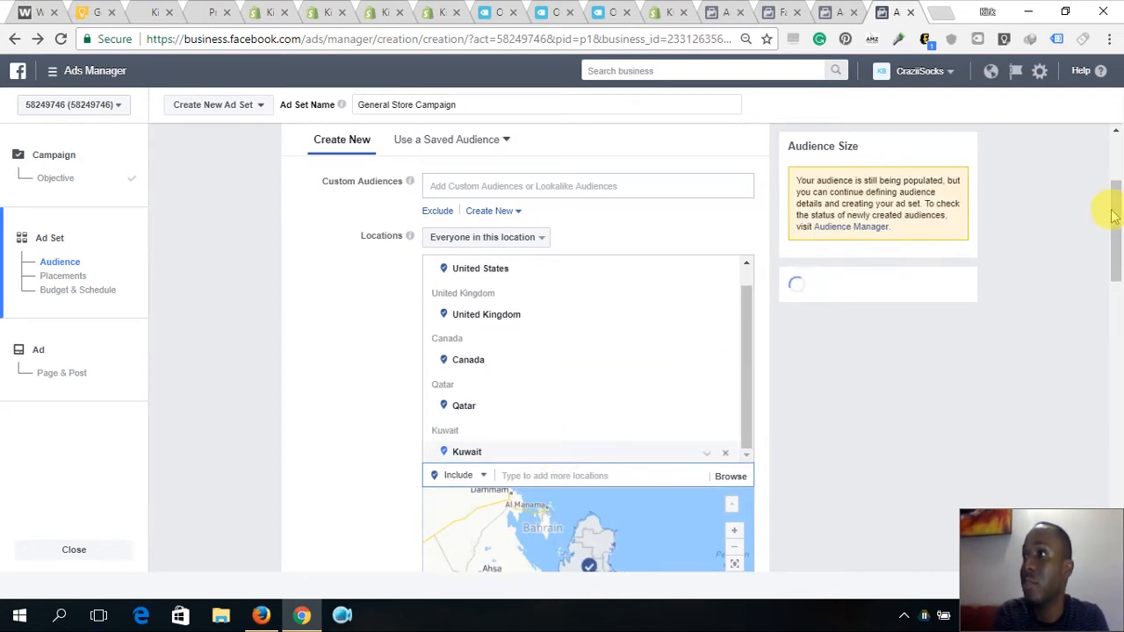
Set the audience's age range to 21–45.
drag(1119, 212, 1116, 304)
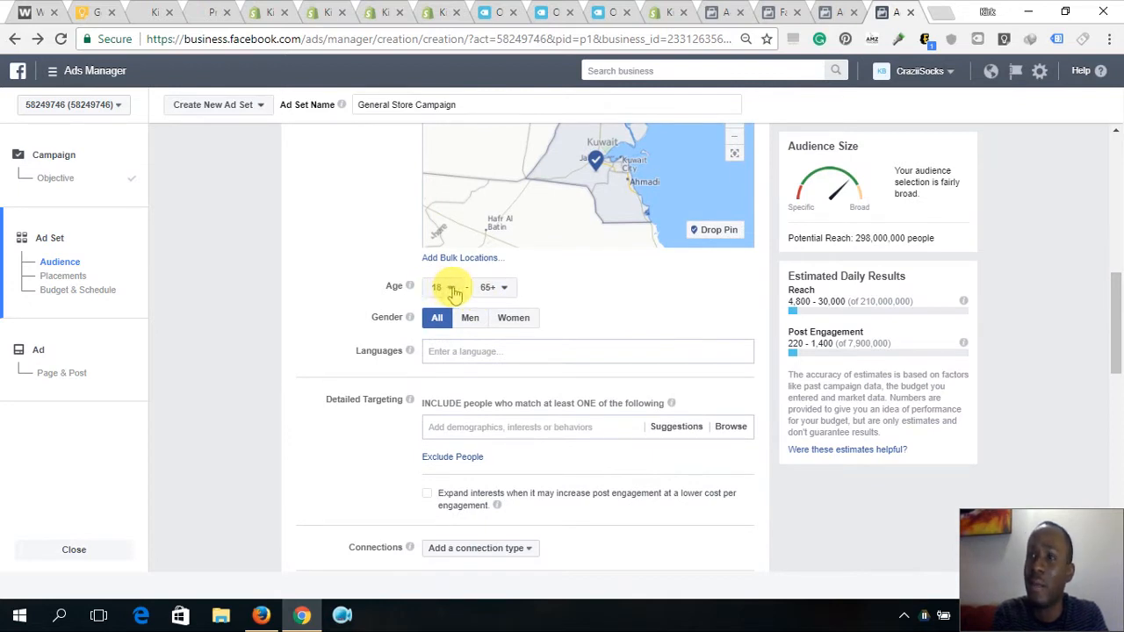
click(504, 290)
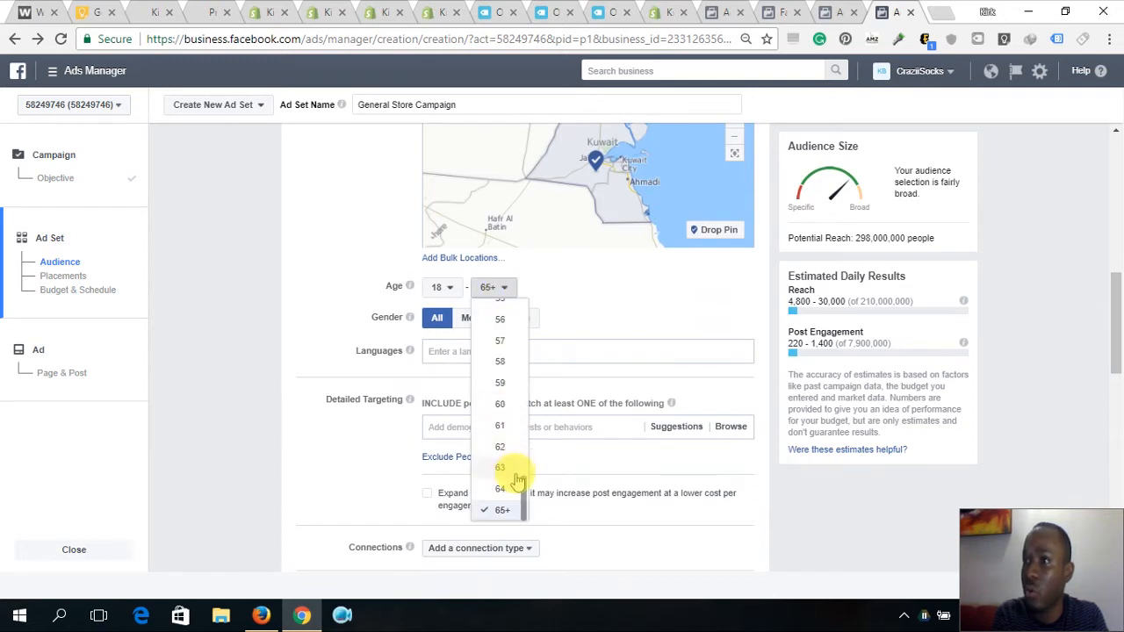
drag(521, 507, 524, 427)
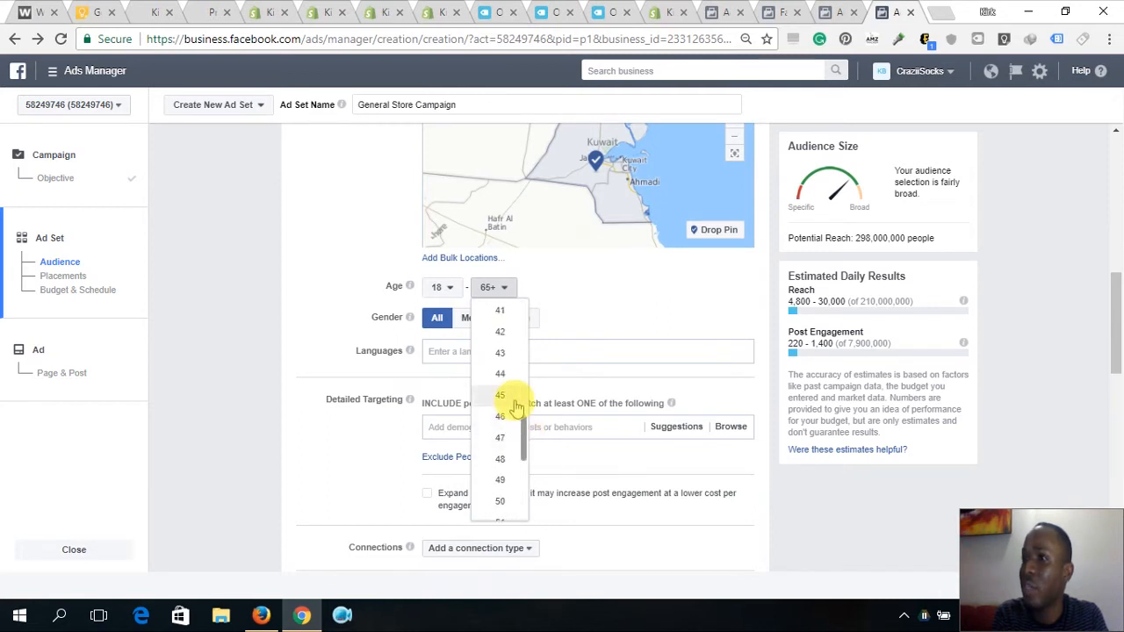
click(515, 397)
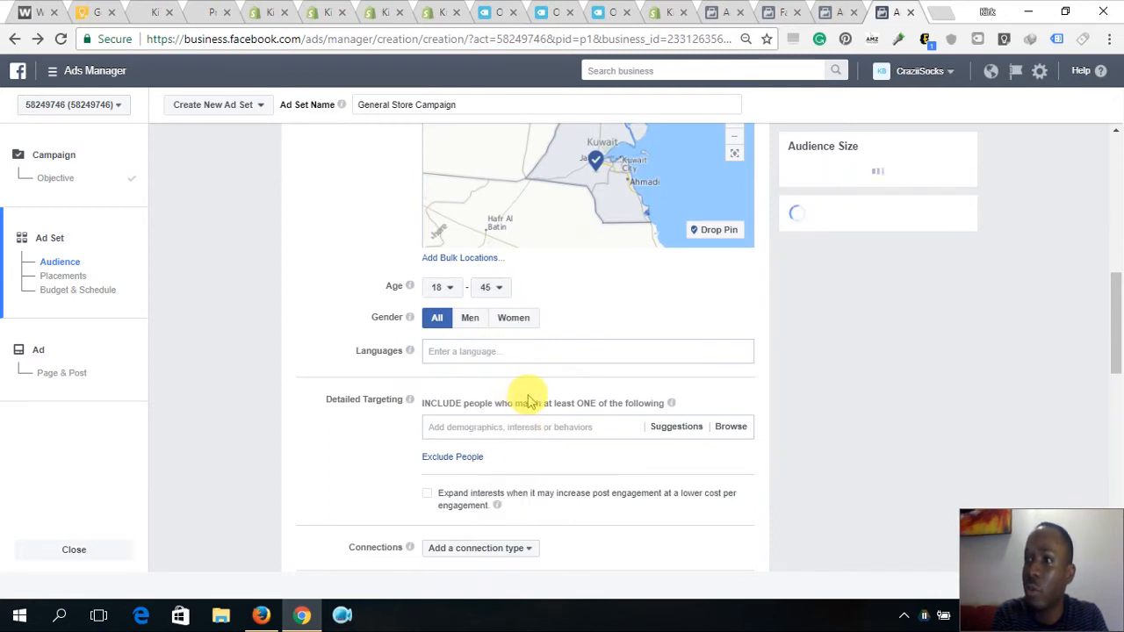
click(441, 287)
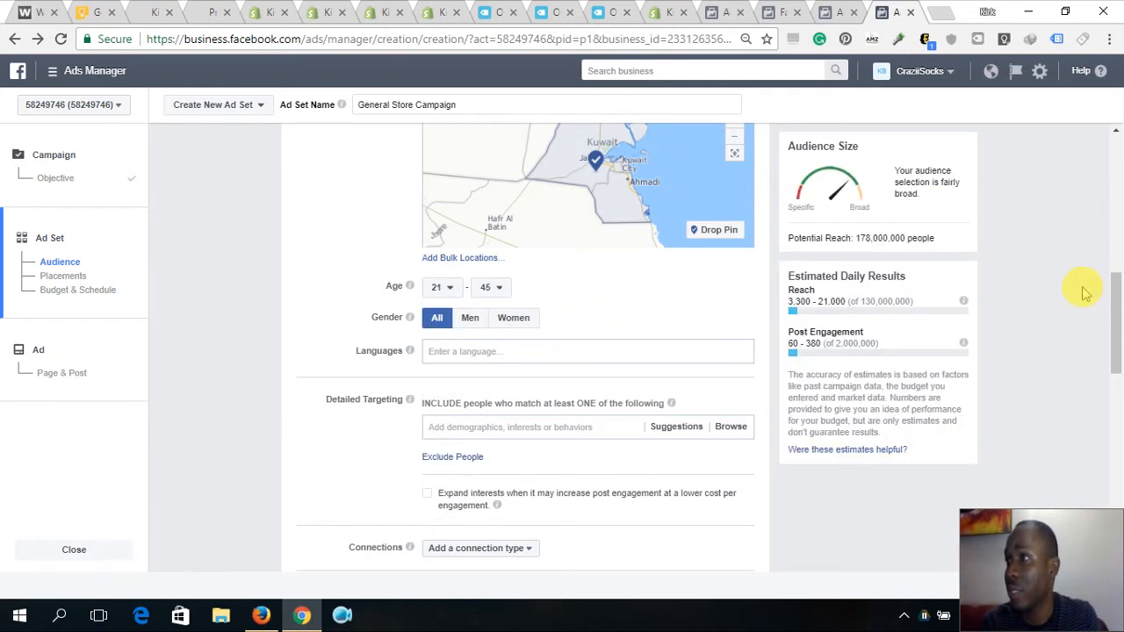
Add English (UK) and English (US) as the audience's languages.
drag(1117, 293, 1117, 329)
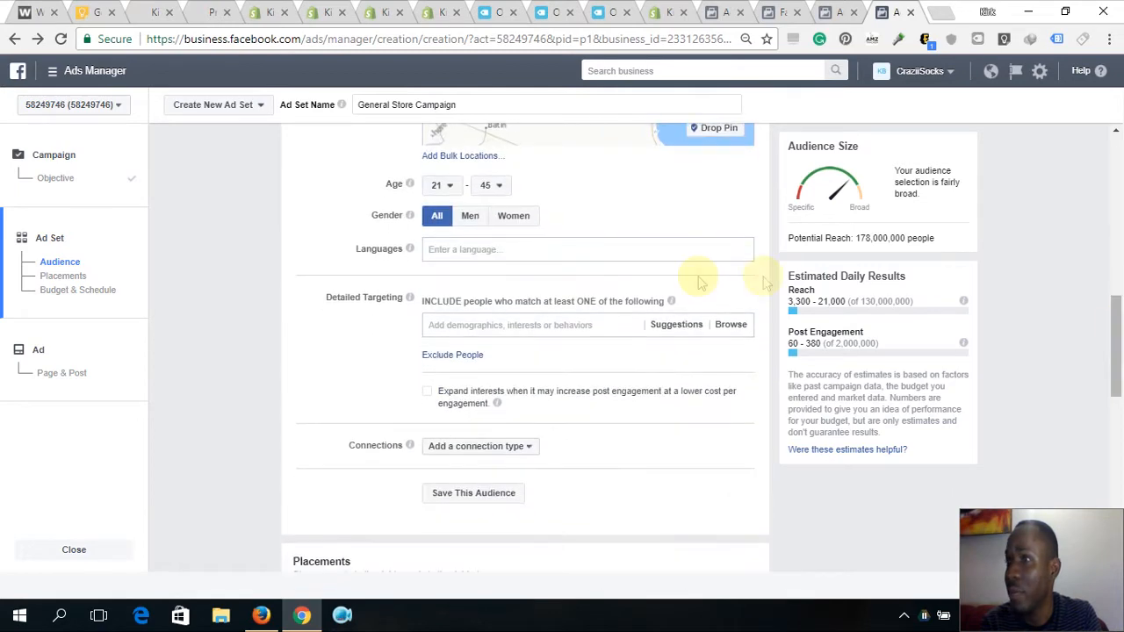
click(519, 249)
text(uk)
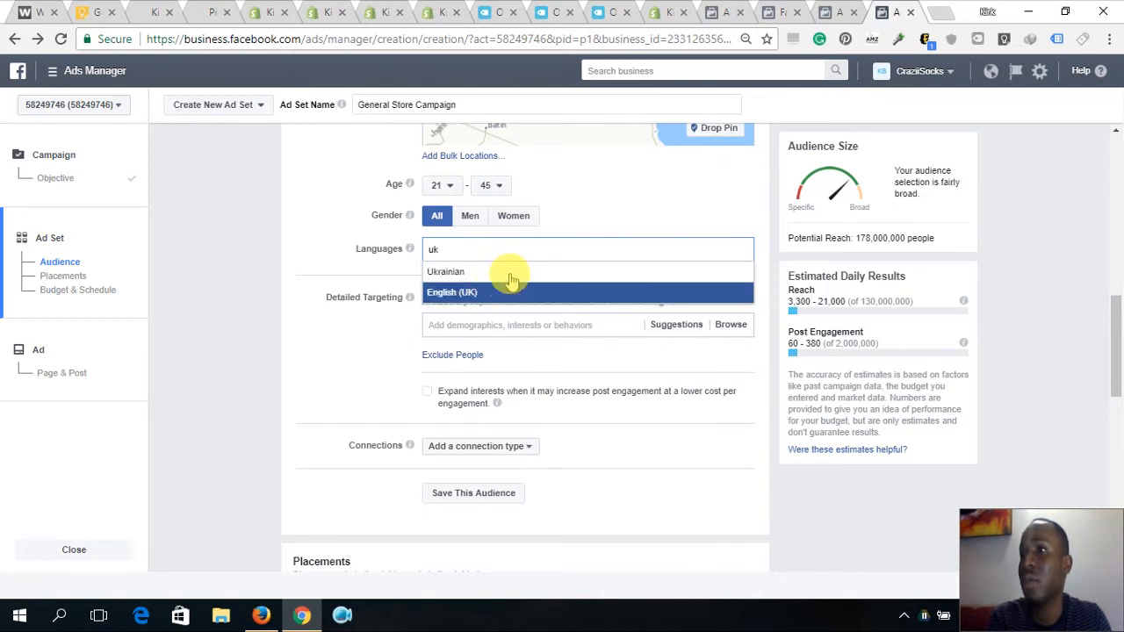
click(512, 291)
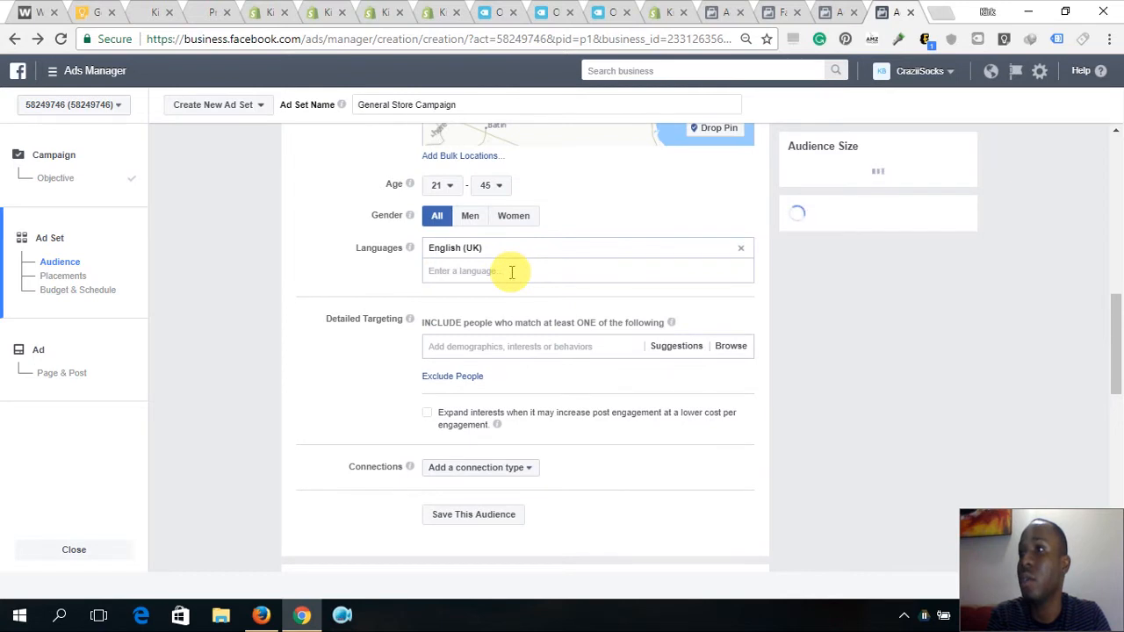
click(496, 275)
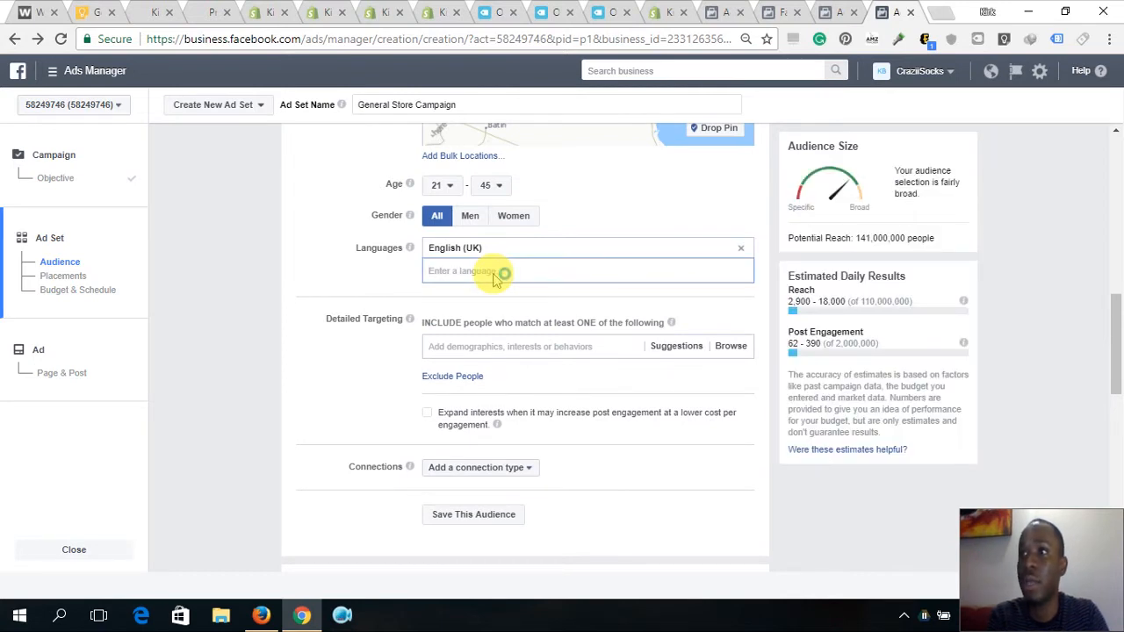
text(us)
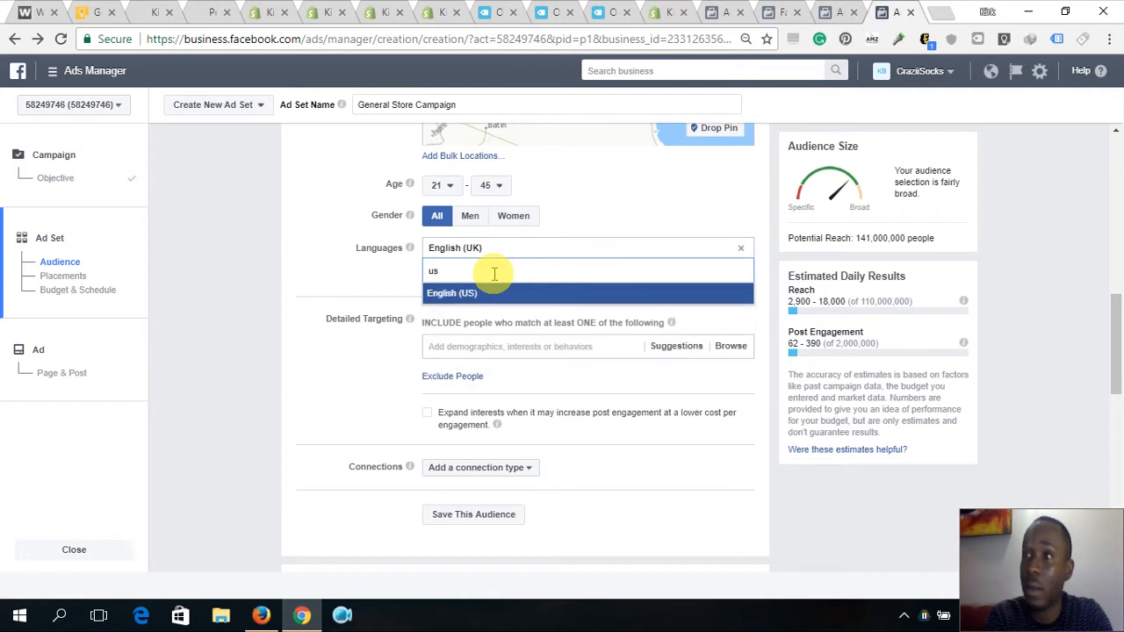
click(480, 296)
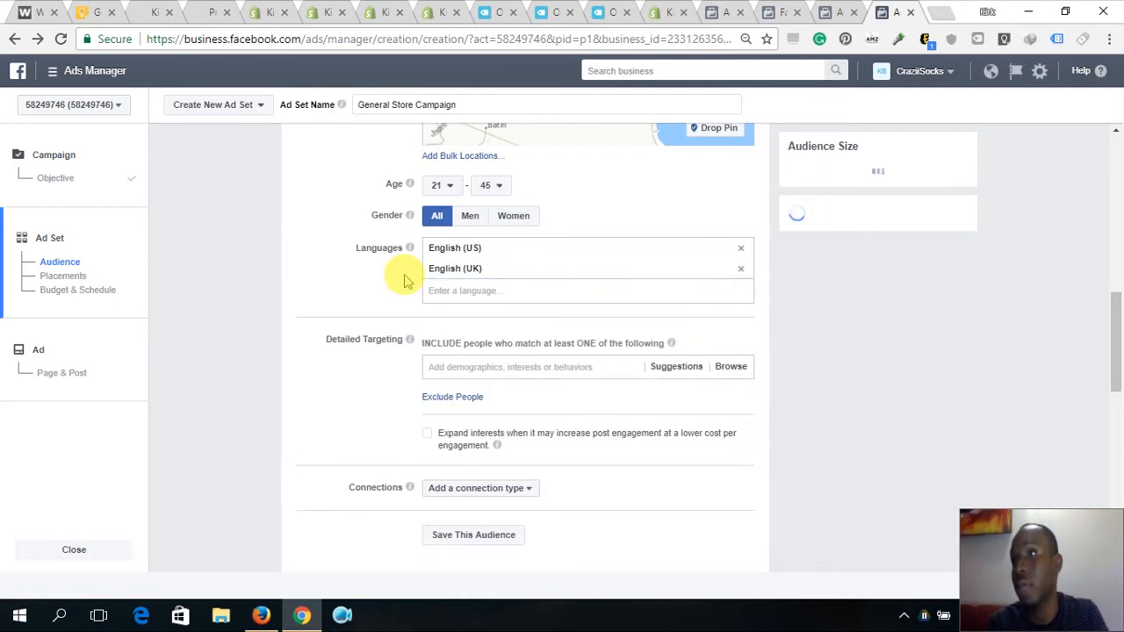
Include the interests Social shopping and Charm bracelet in the audience's detailed targeting.
click(475, 369)
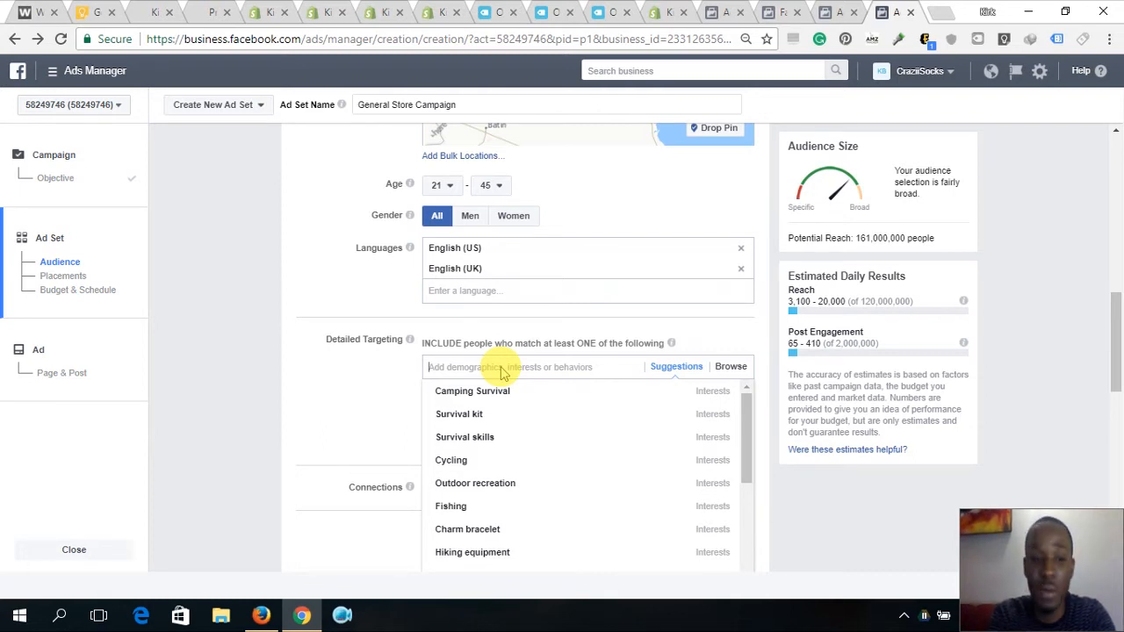
text(social sho)
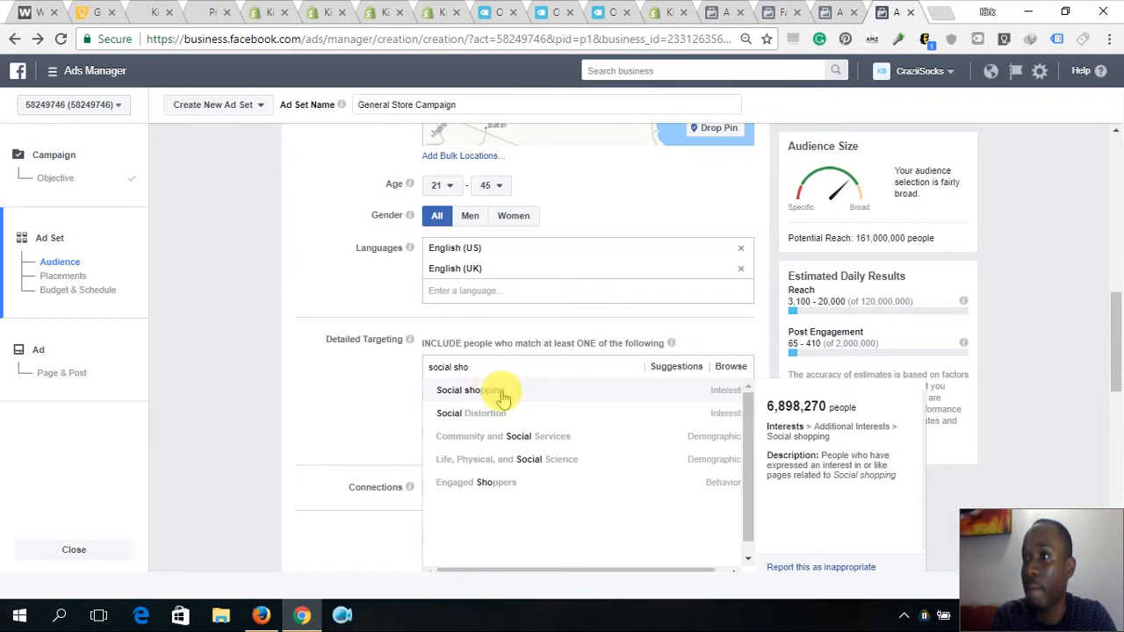
click(502, 395)
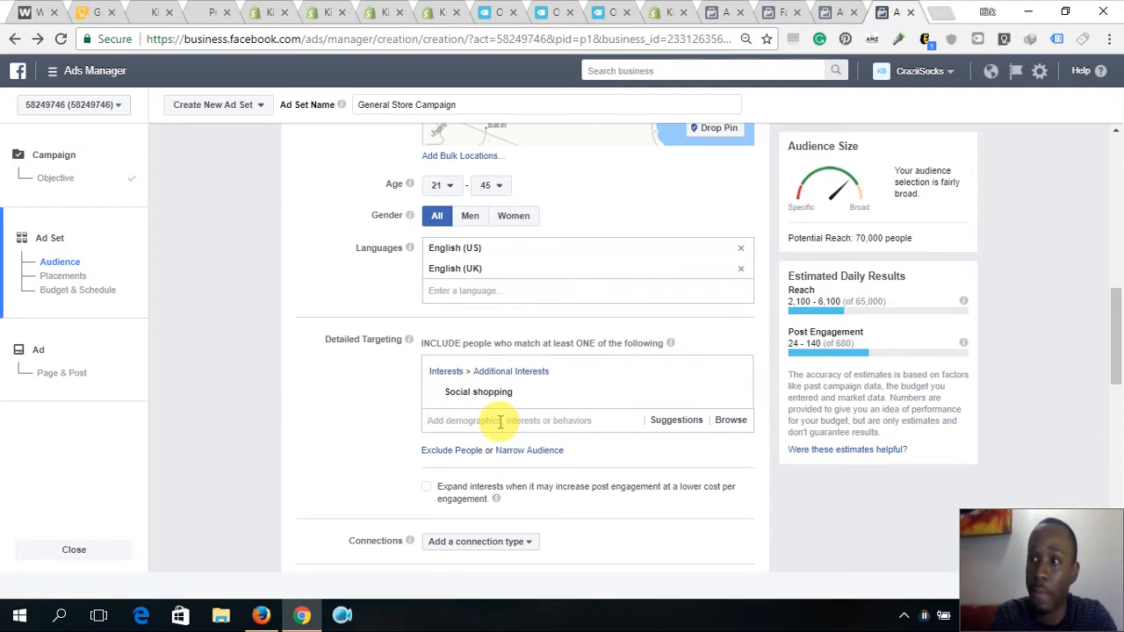
text(bra)
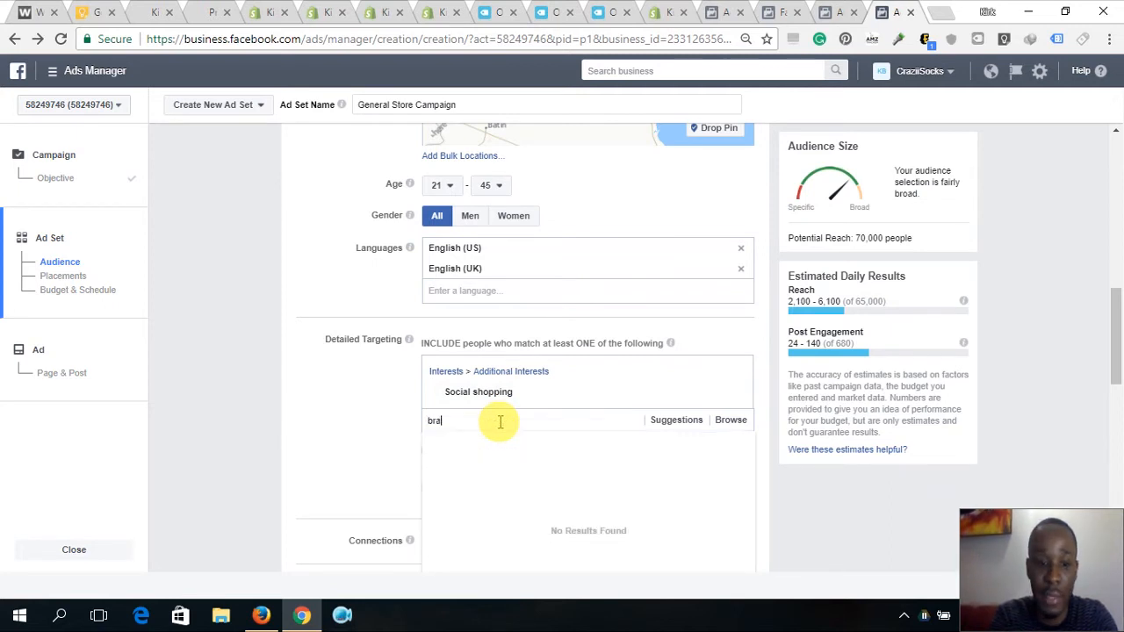
text(ce)
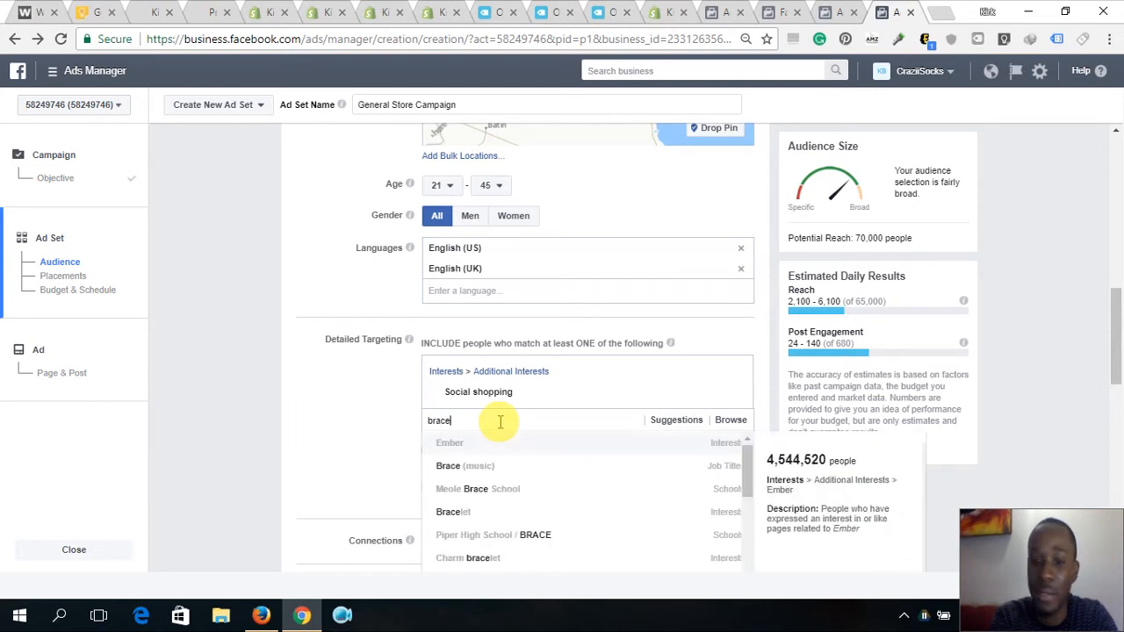
text(le)
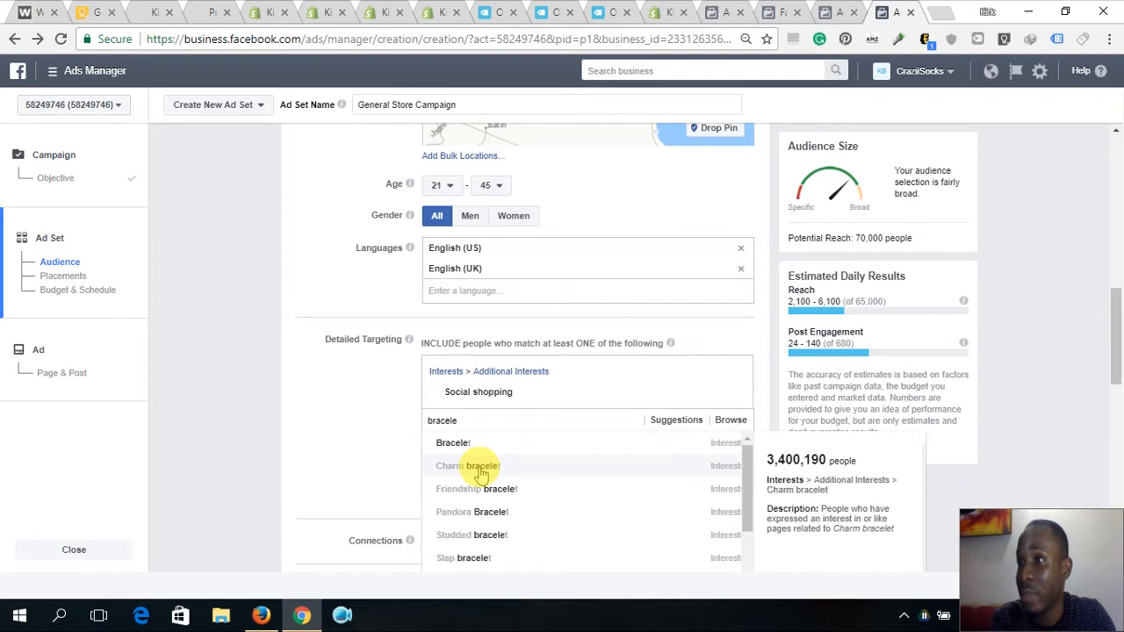
click(423, 455)
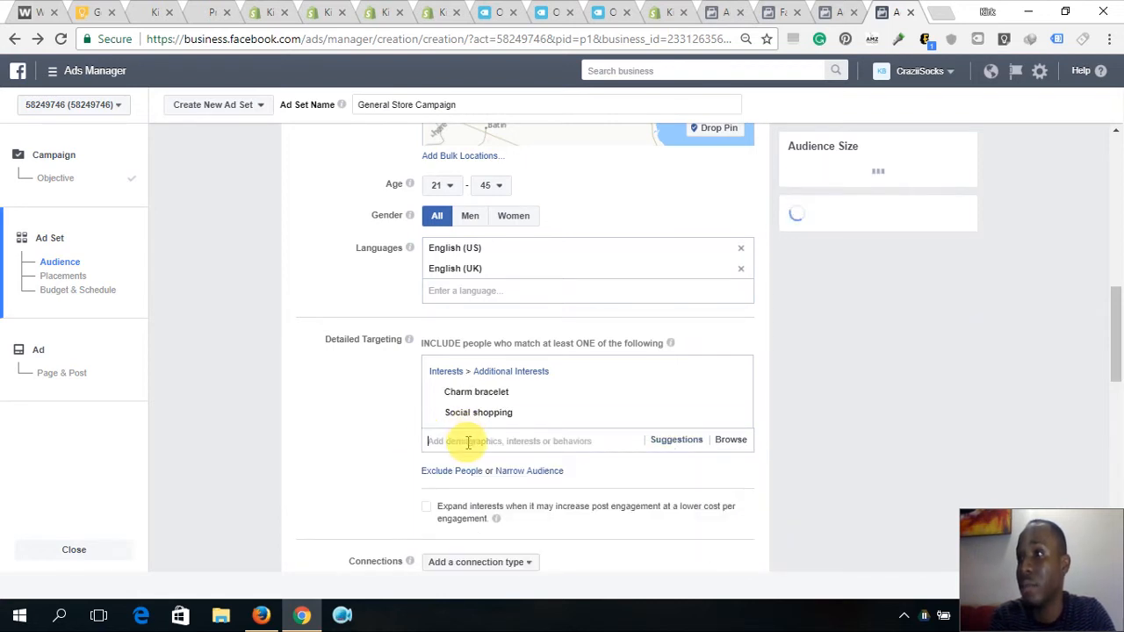
Include the Engaged Shoppers purchase behavior in the audience's detailed targeting.
text(e)
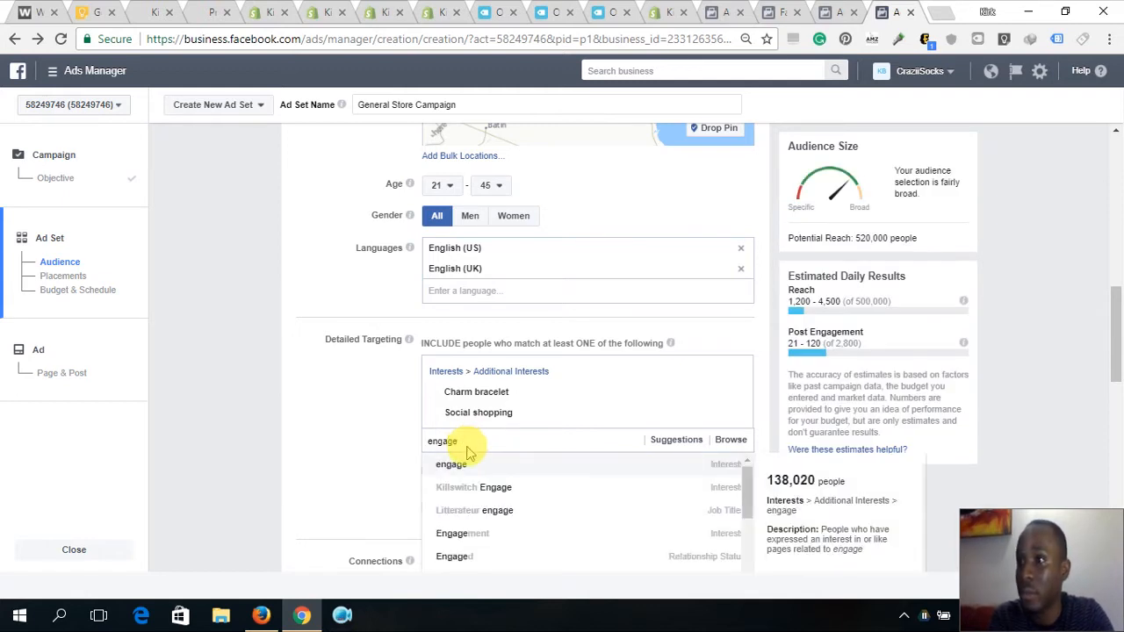
text(ngld shop)
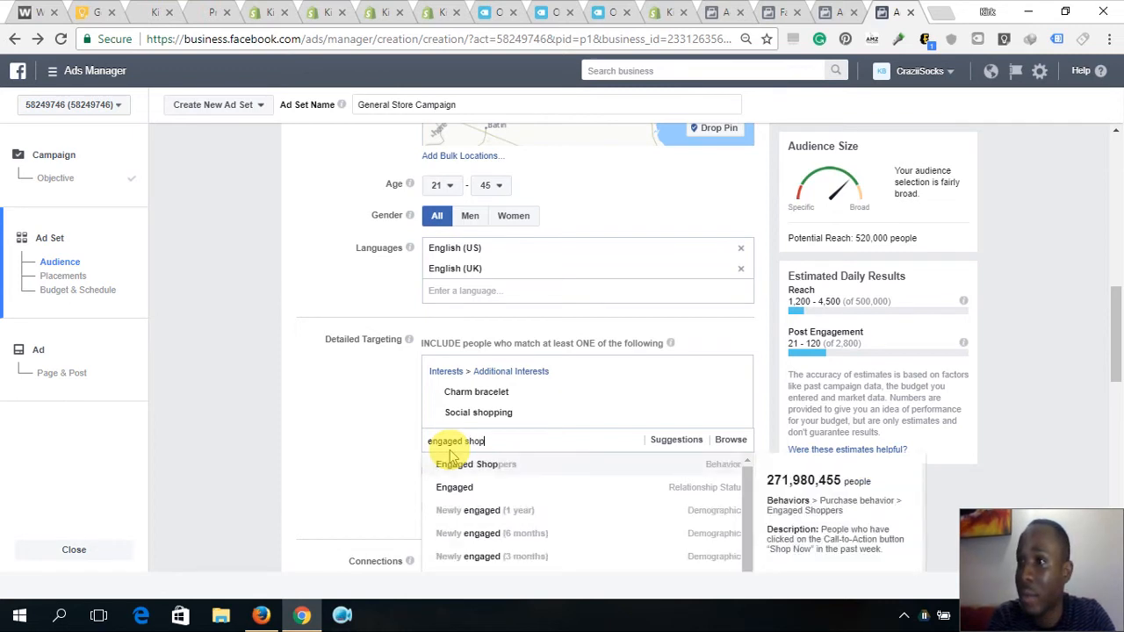
click(461, 465)
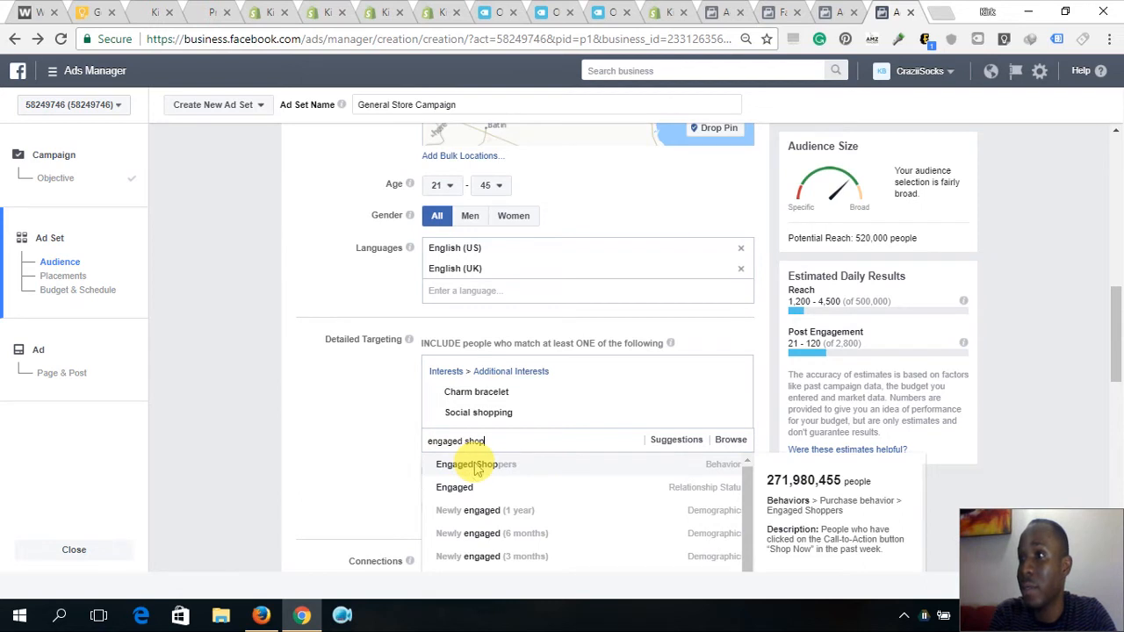
click(475, 463)
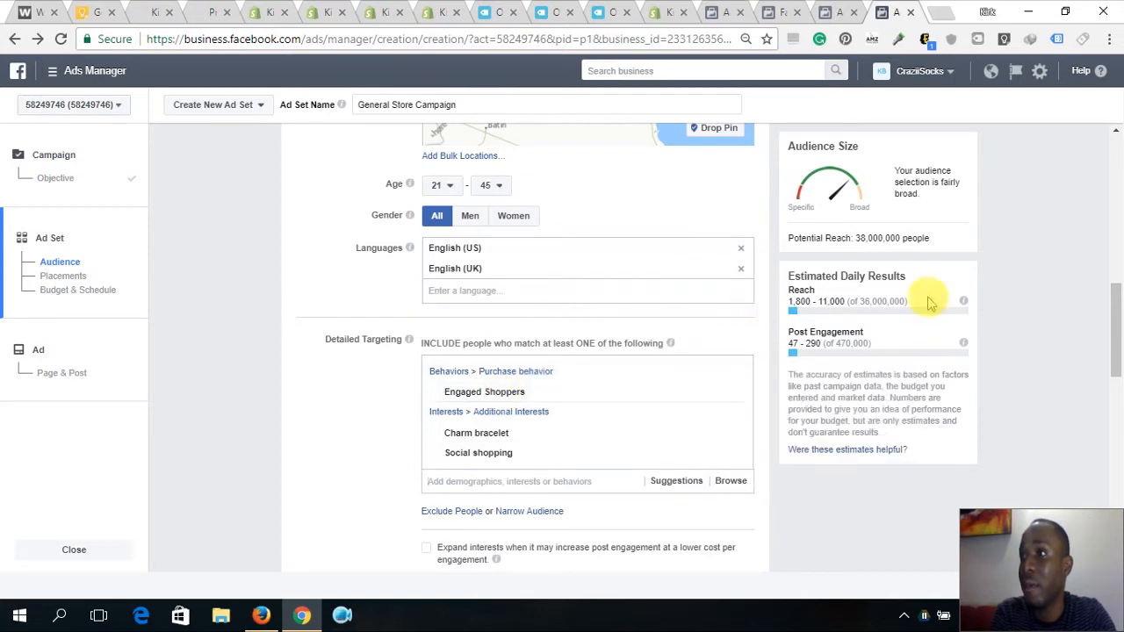
Save the configured audience under the name "general".
drag(1113, 306, 1115, 334)
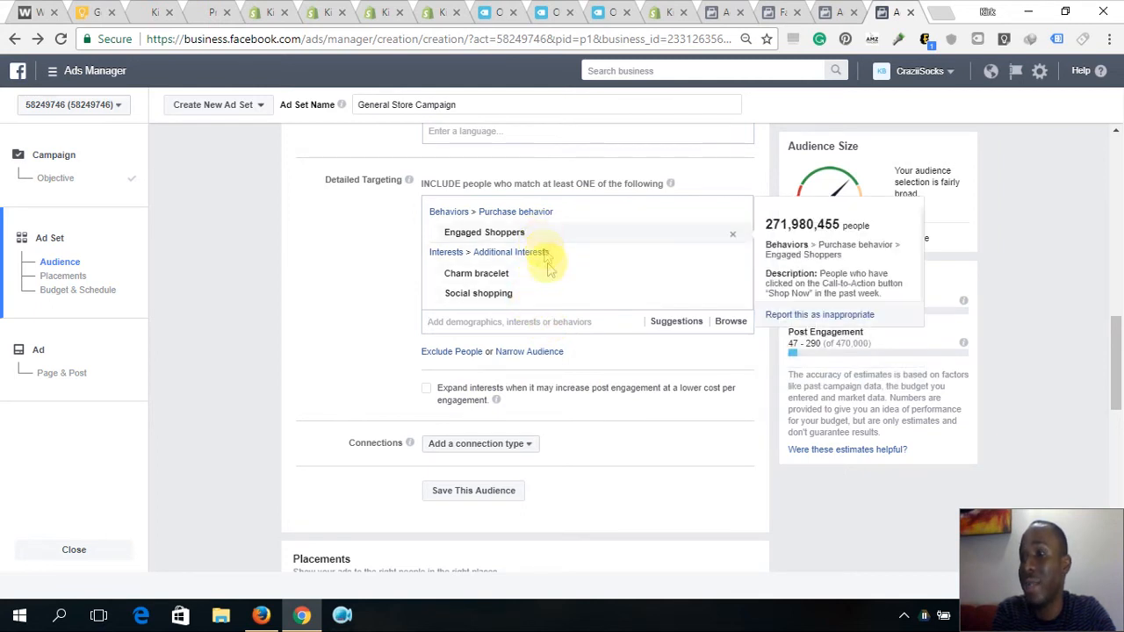
drag(1117, 326, 1117, 378)
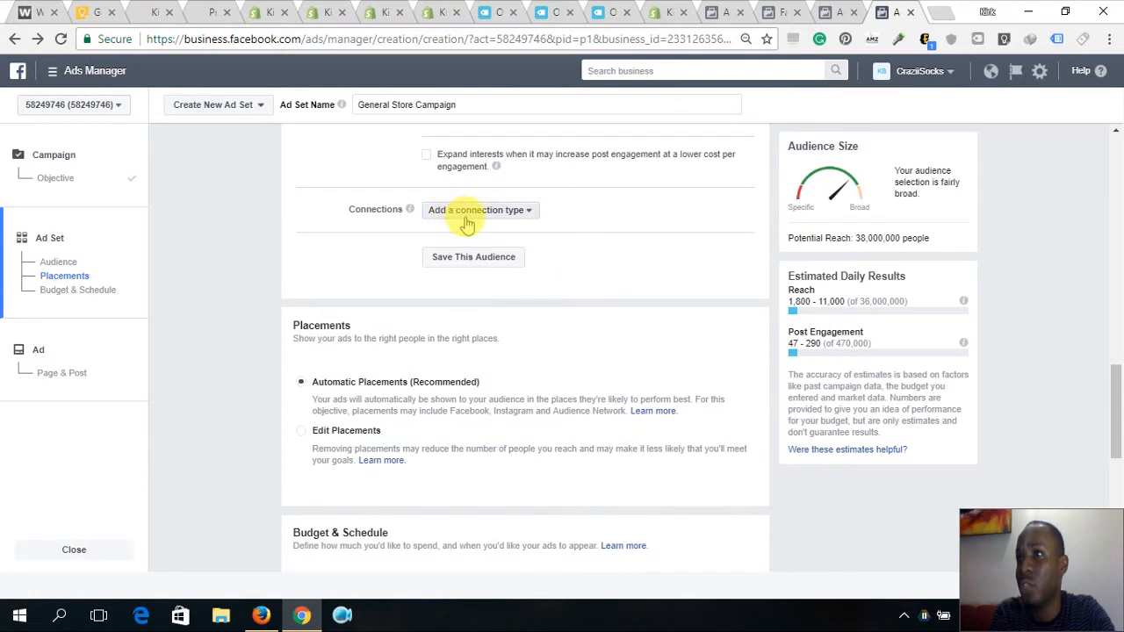
click(474, 263)
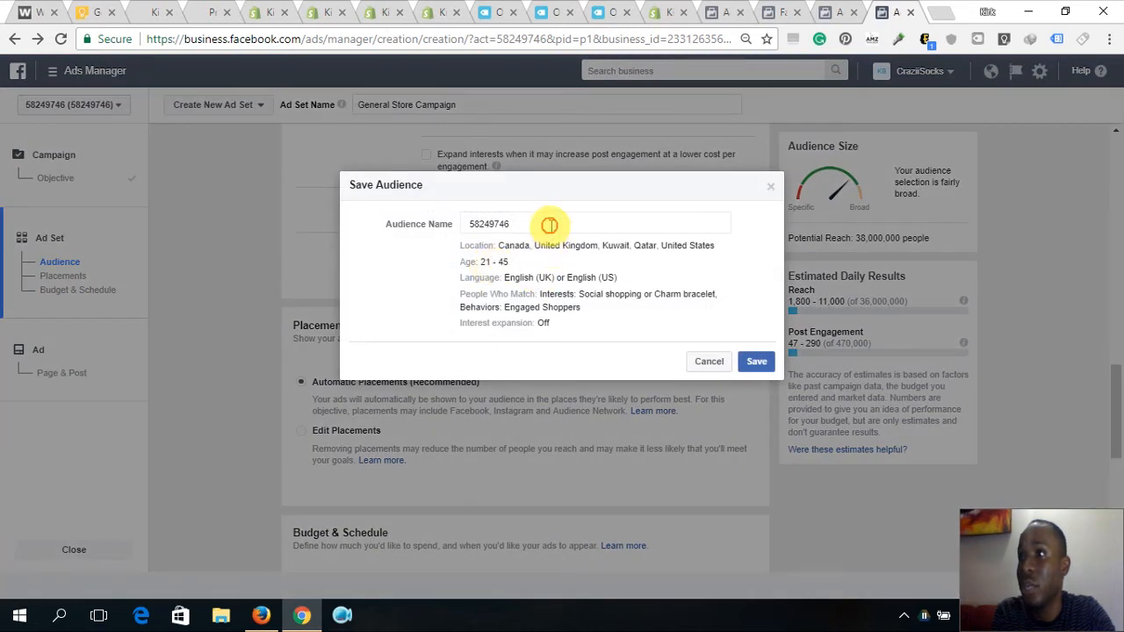
click(549, 225)
text(general)
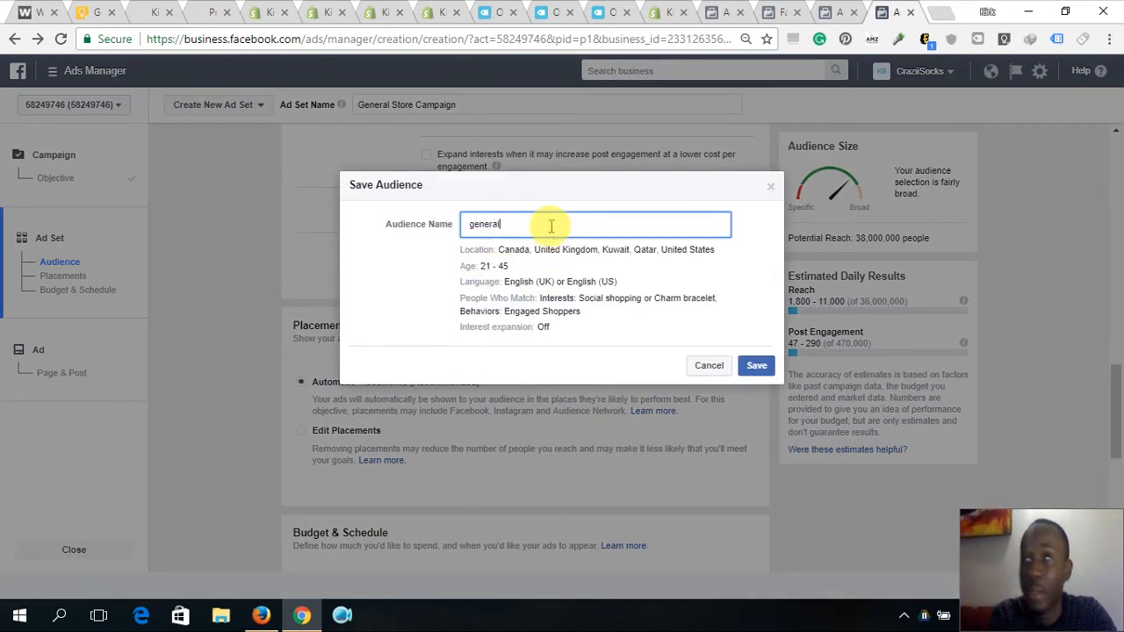
click(758, 366)
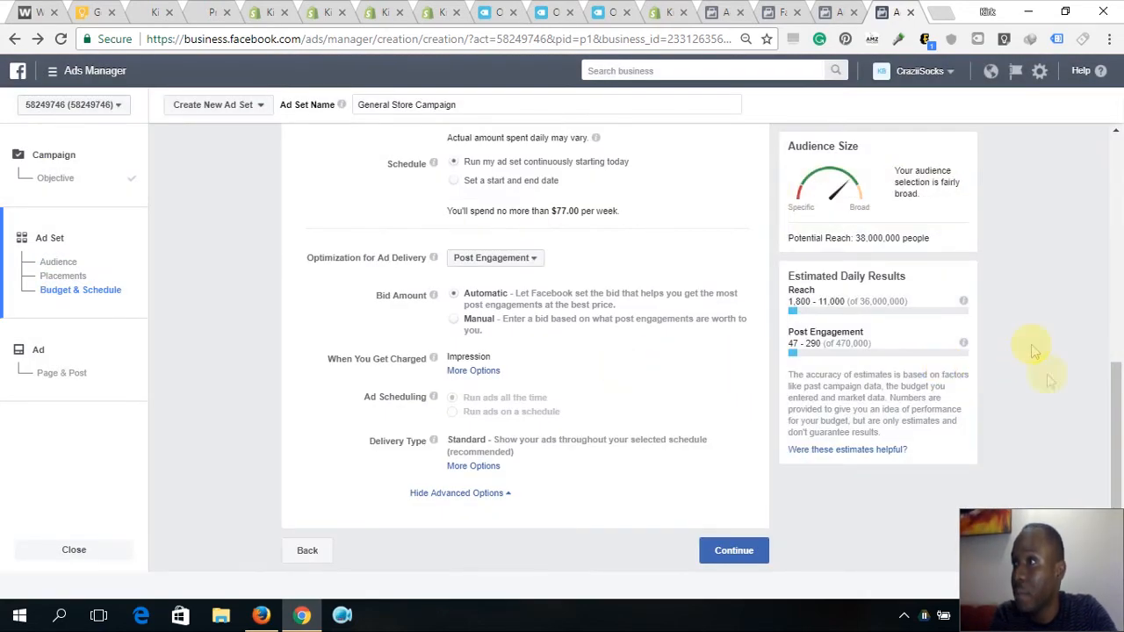
Set the ad set's daily budget to $5.00.
drag(1117, 432, 1118, 380)
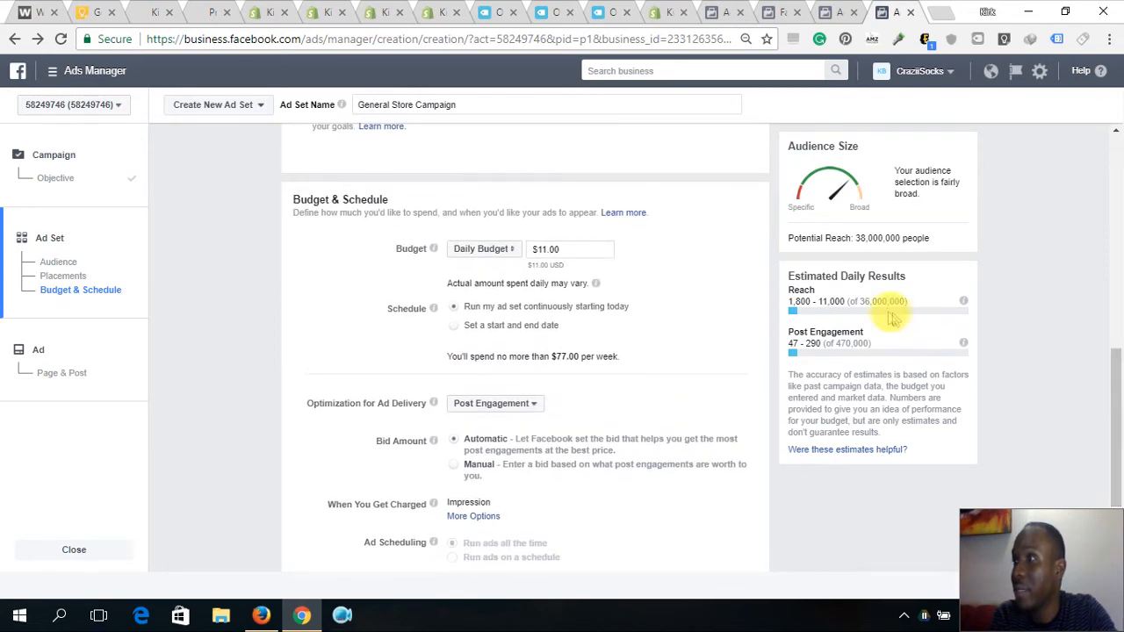
click(545, 249)
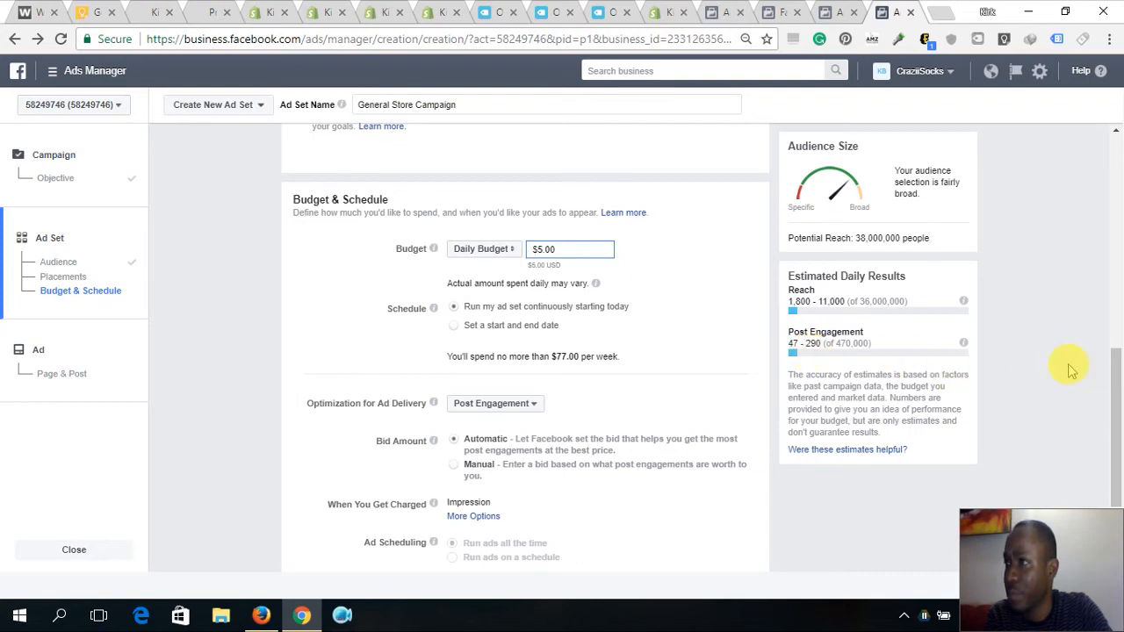
Finish the ad set's budget and schedule section and continue to the ad creation stage.
drag(1112, 378, 1114, 423)
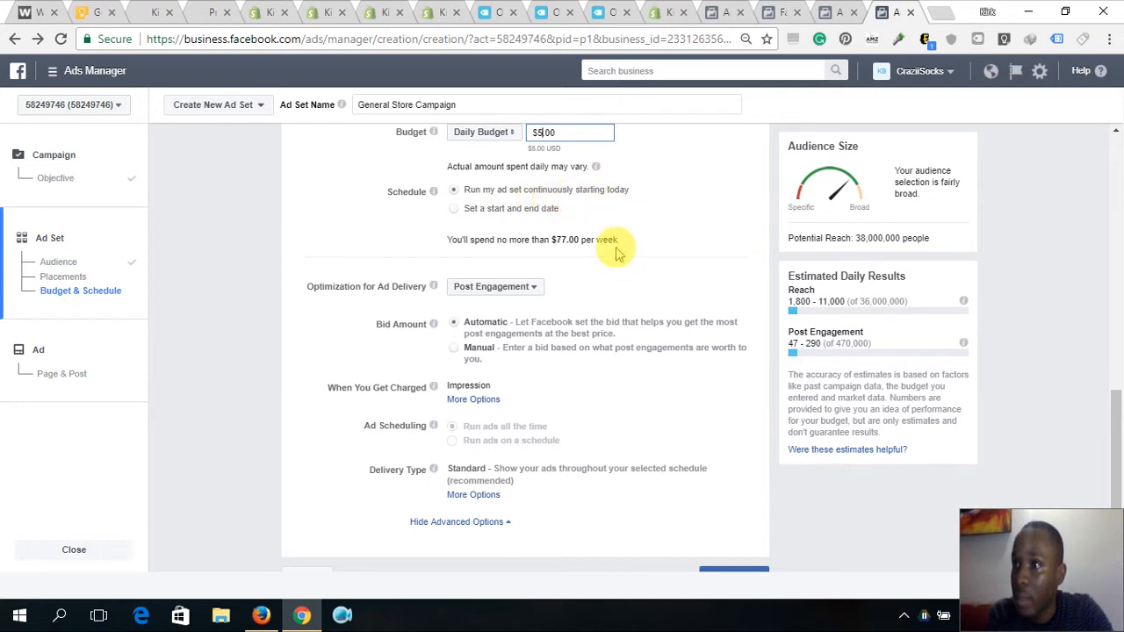
scroll(618, 249, down, 1)
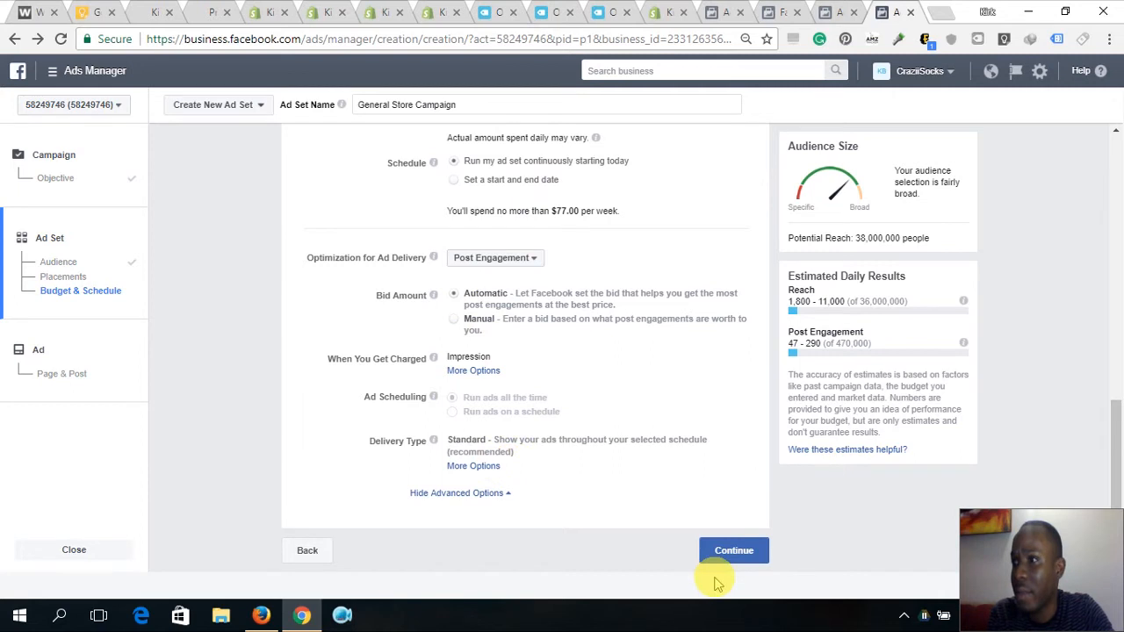
click(733, 551)
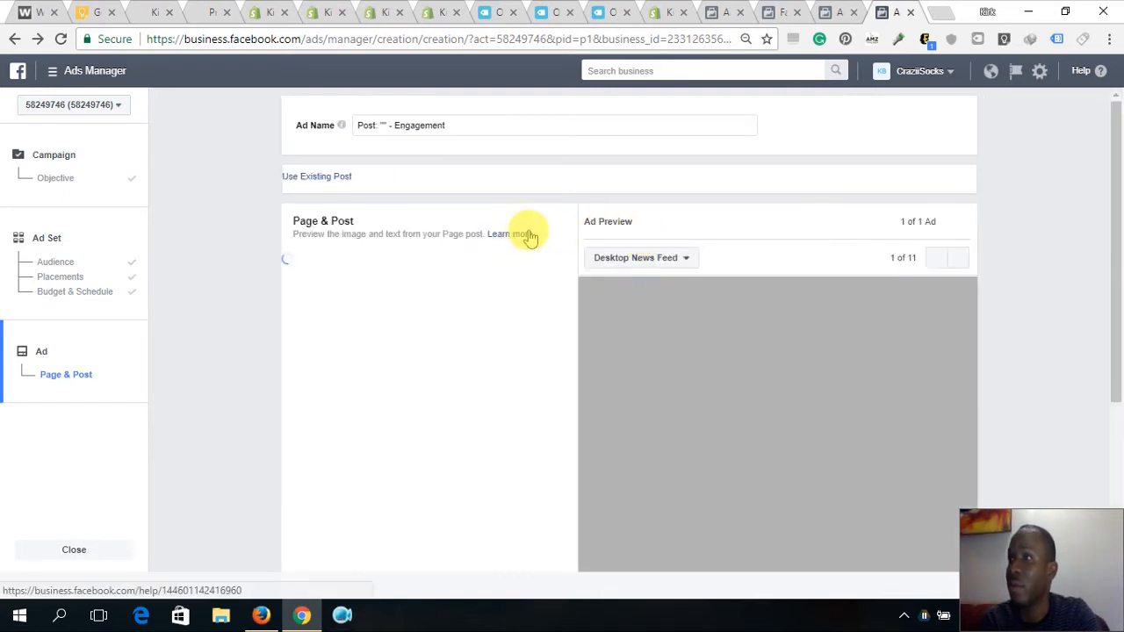
Review the existing-post ad's name, connected page, selected page post, pixel tracking options and preview.
double_click(456, 125)
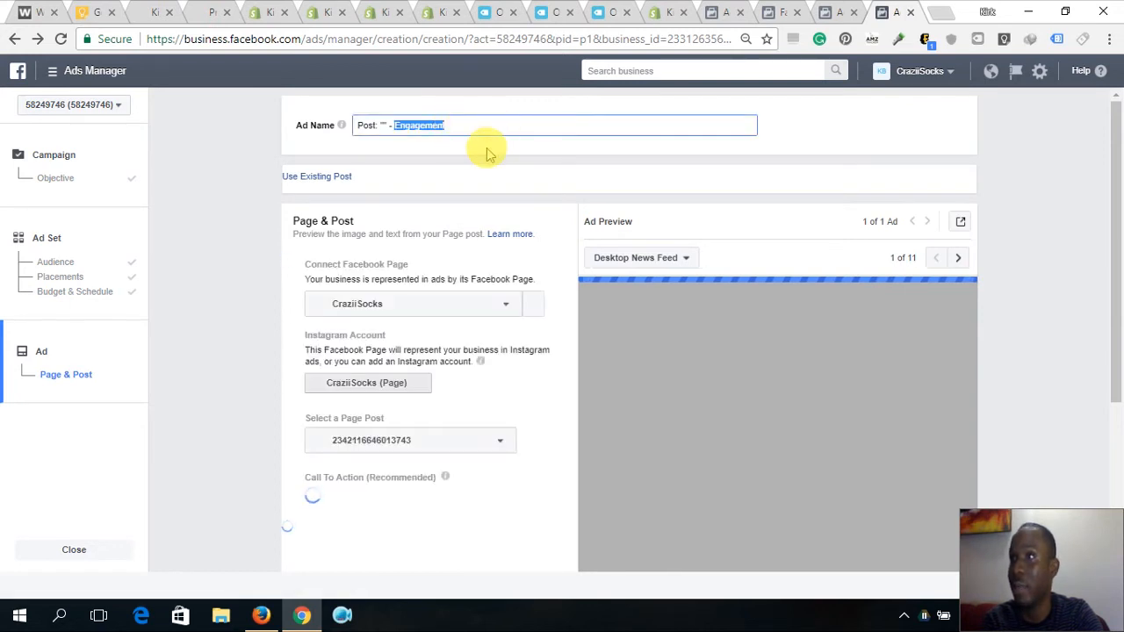
key(ctrl+a)
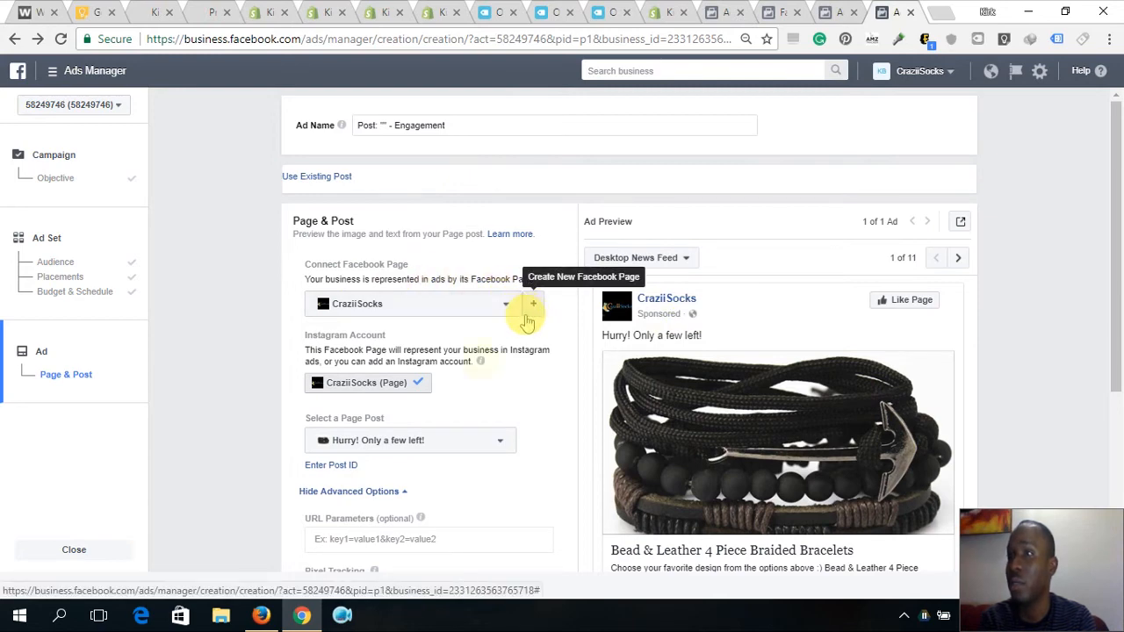
click(419, 381)
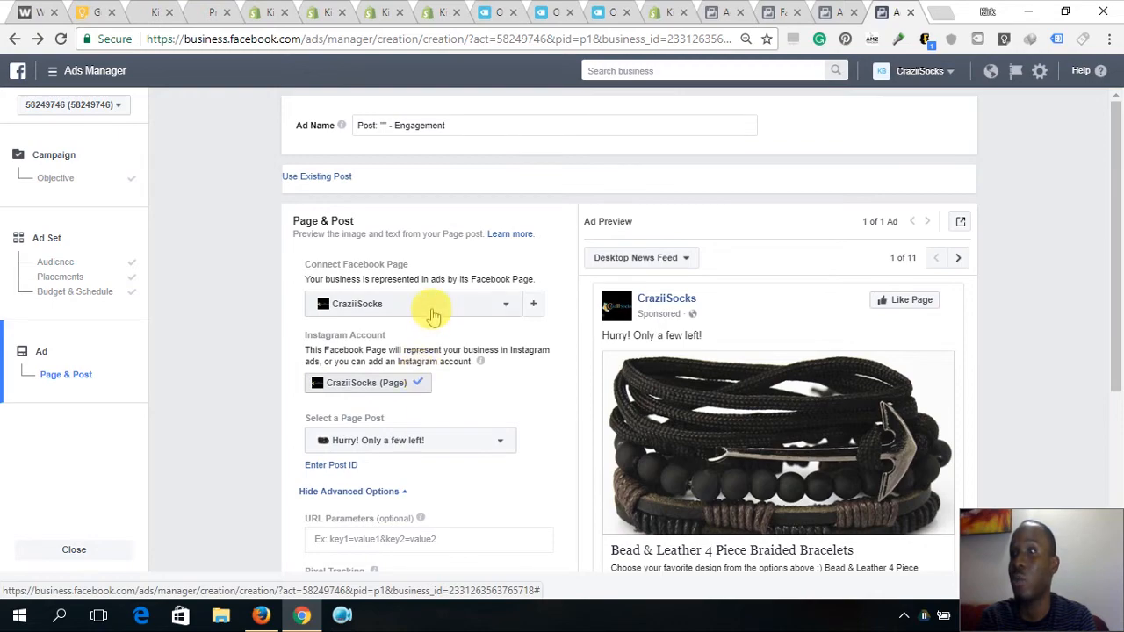
drag(1117, 200, 1117, 331)
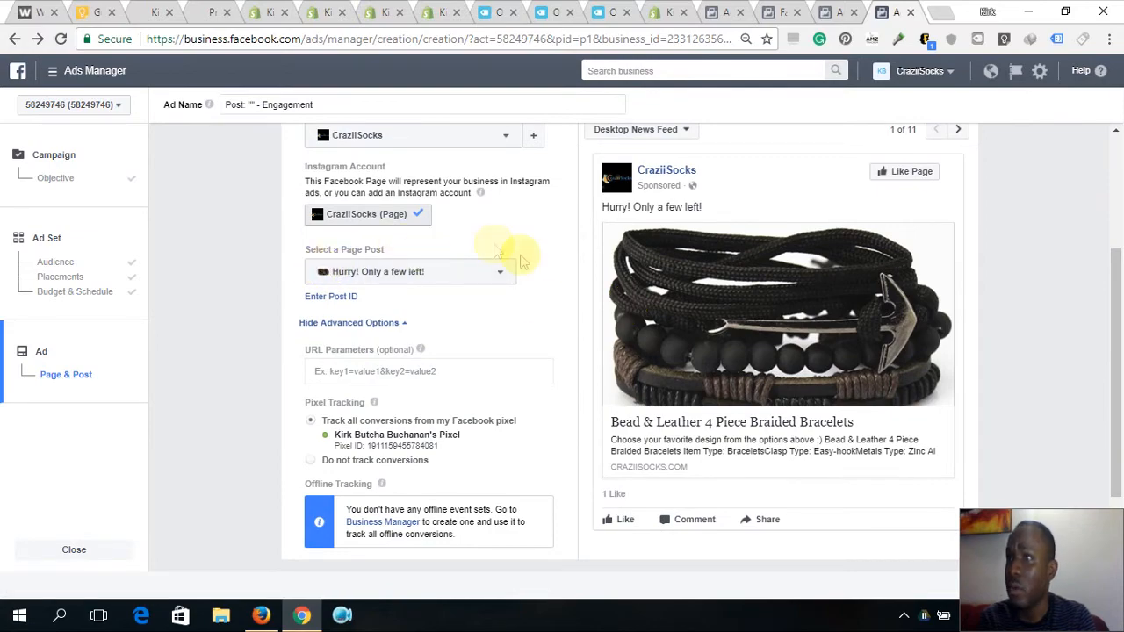
drag(1113, 246, 1118, 139)
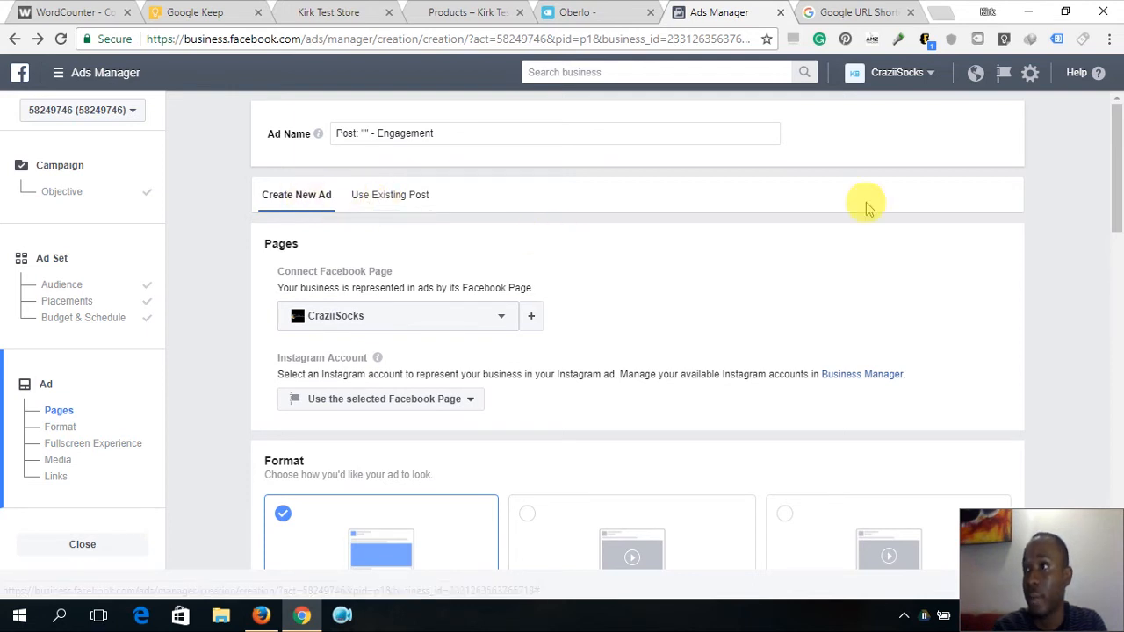
Set the new ad's Instagram account to craziisocks.
mouse_move(1122, 159)
mouse_down()
mouse_move(1119, 182)
mouse_move(1120, 156)
mouse_up()
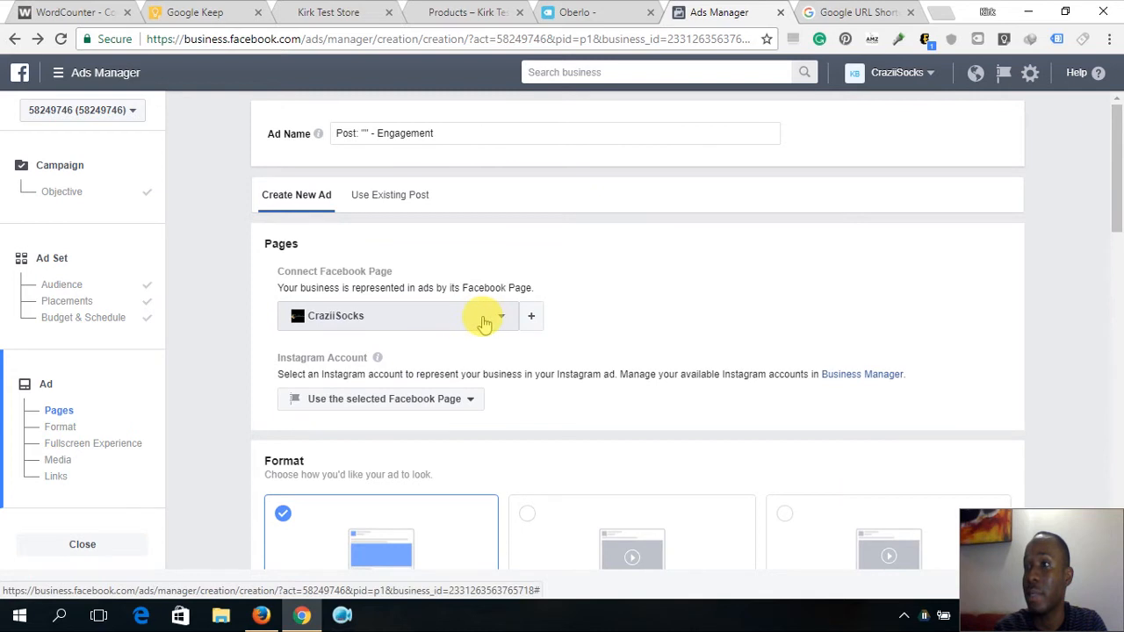
click(463, 403)
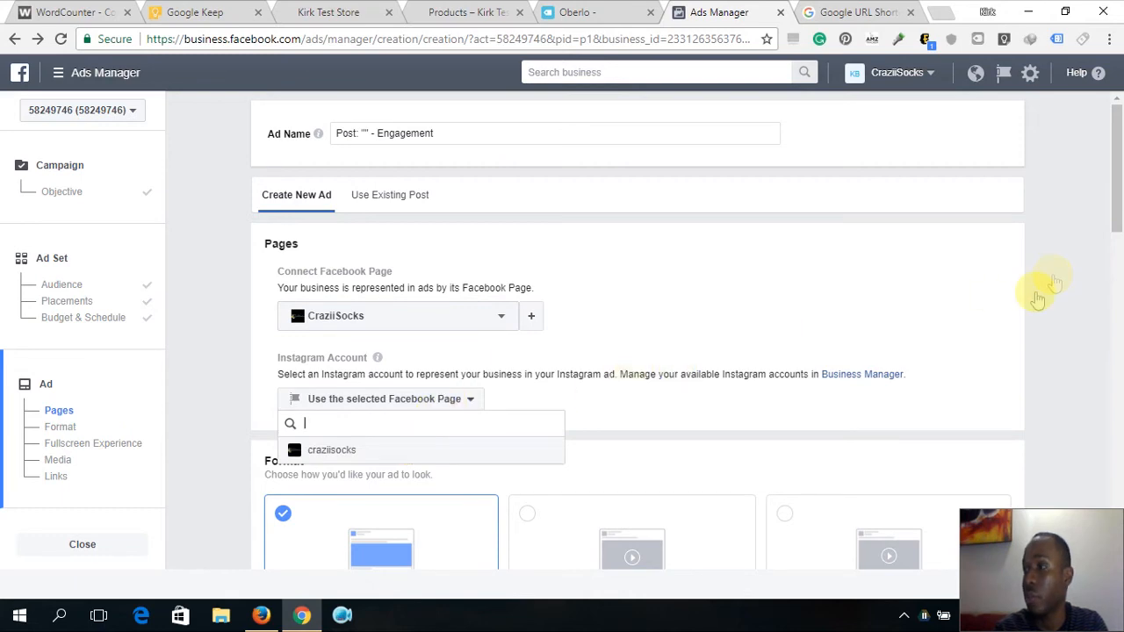
drag(1118, 184, 1114, 246)
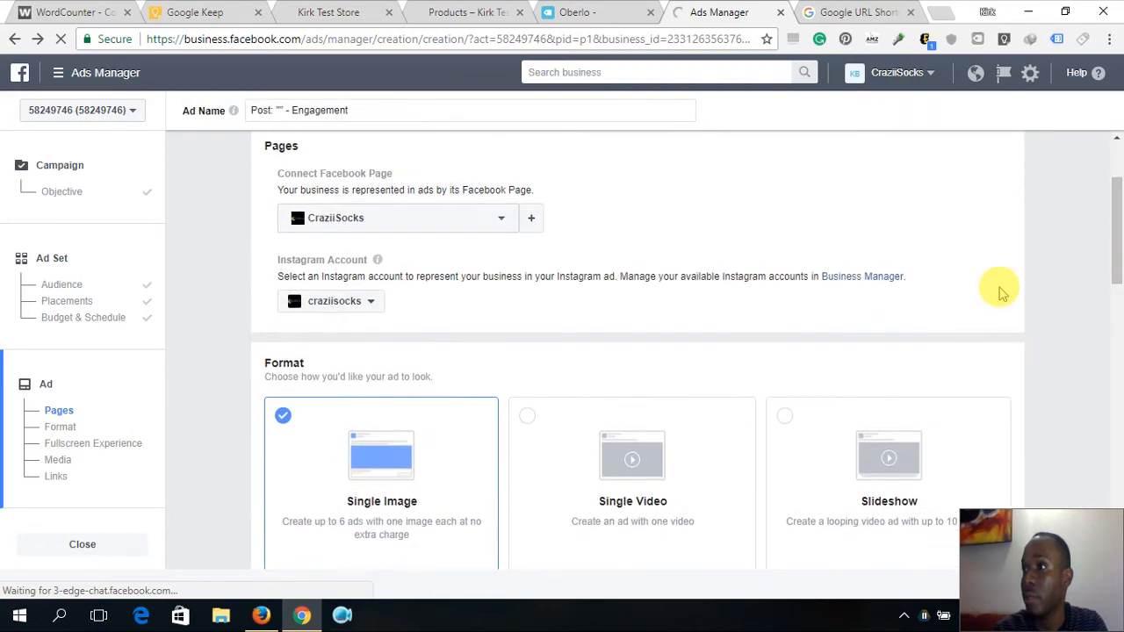
scroll(1001, 291, up, 2)
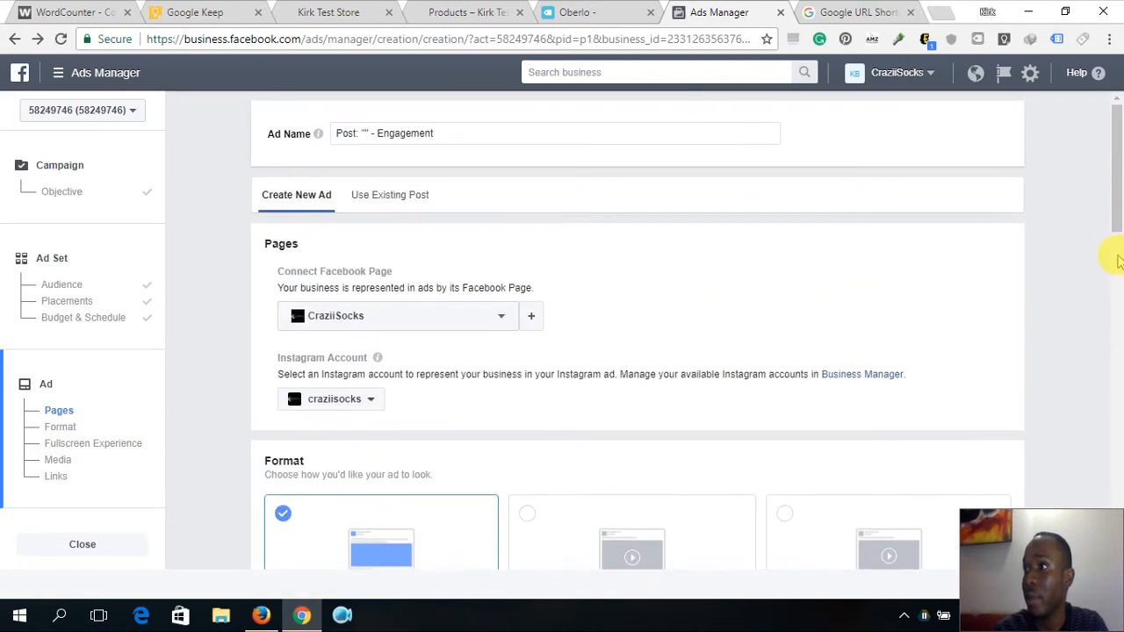
Choose the Slideshow format for the ad and start creating a new slideshow.
drag(1117, 222, 1112, 254)
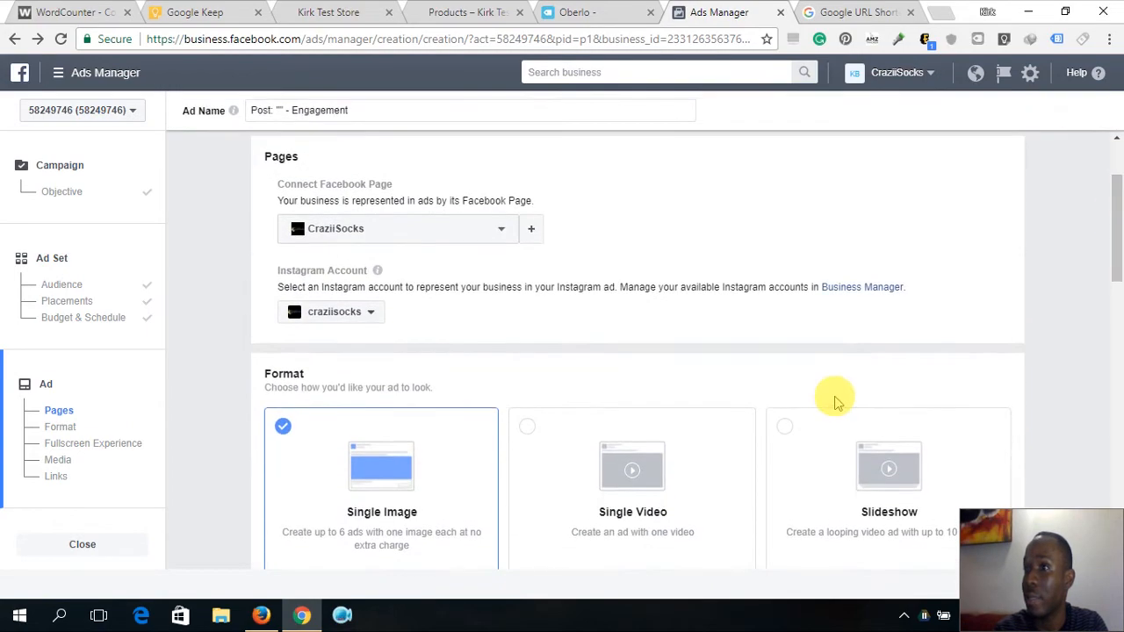
scroll(836, 401, down, 3)
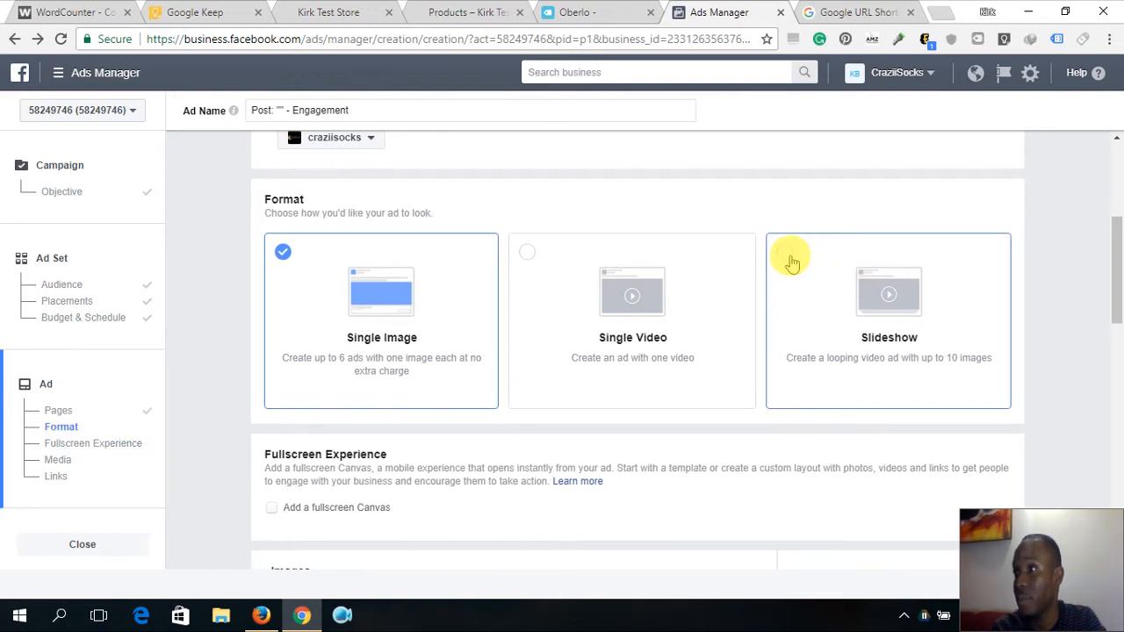
click(790, 261)
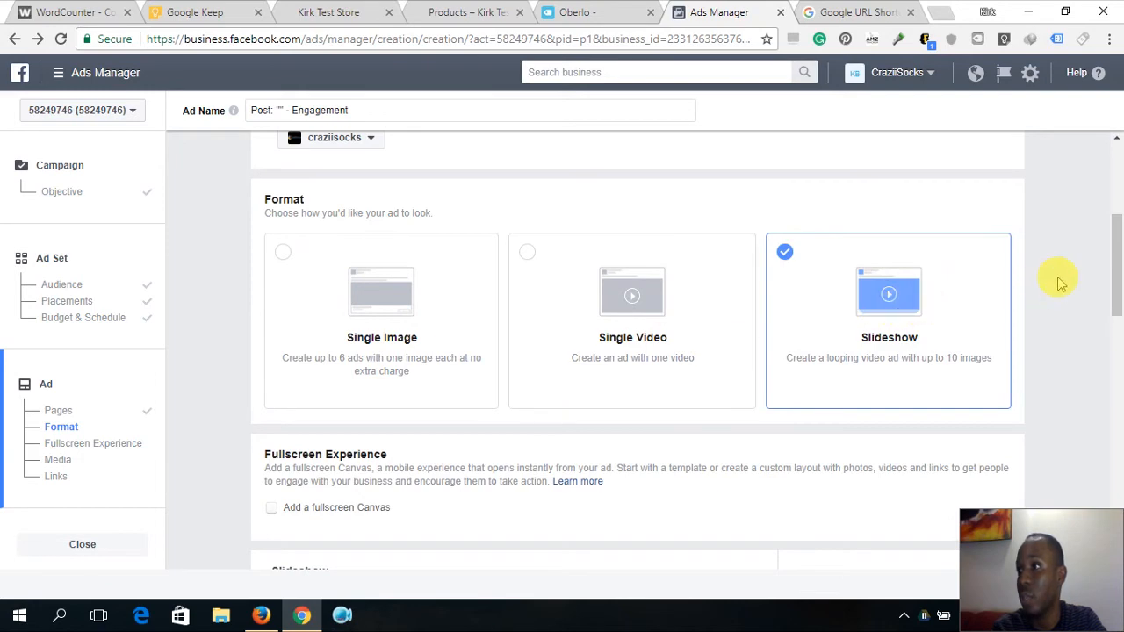
drag(1117, 249, 1119, 323)
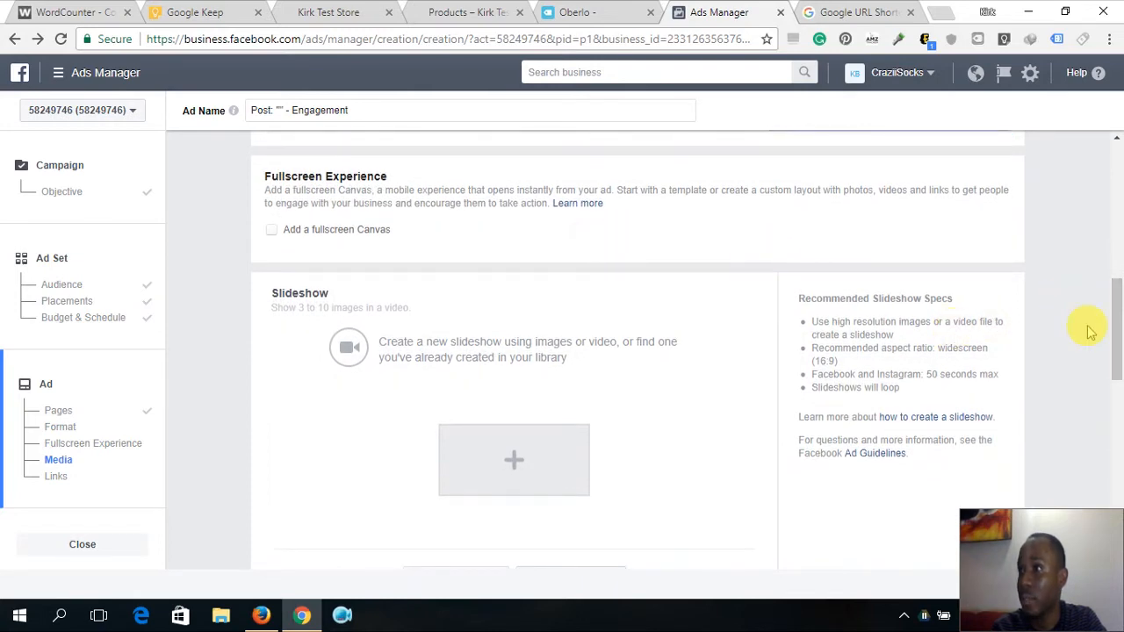
drag(1116, 321, 1117, 352)
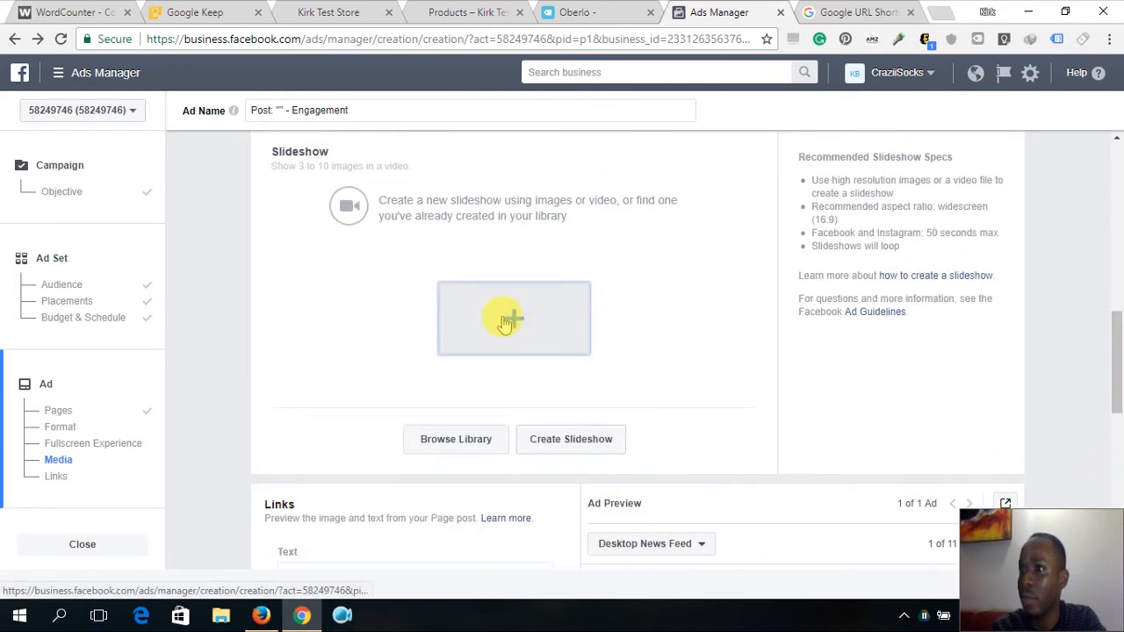
mouse_move(1117, 345)
mouse_down()
mouse_move(1118, 320)
mouse_move(1116, 349)
mouse_up()
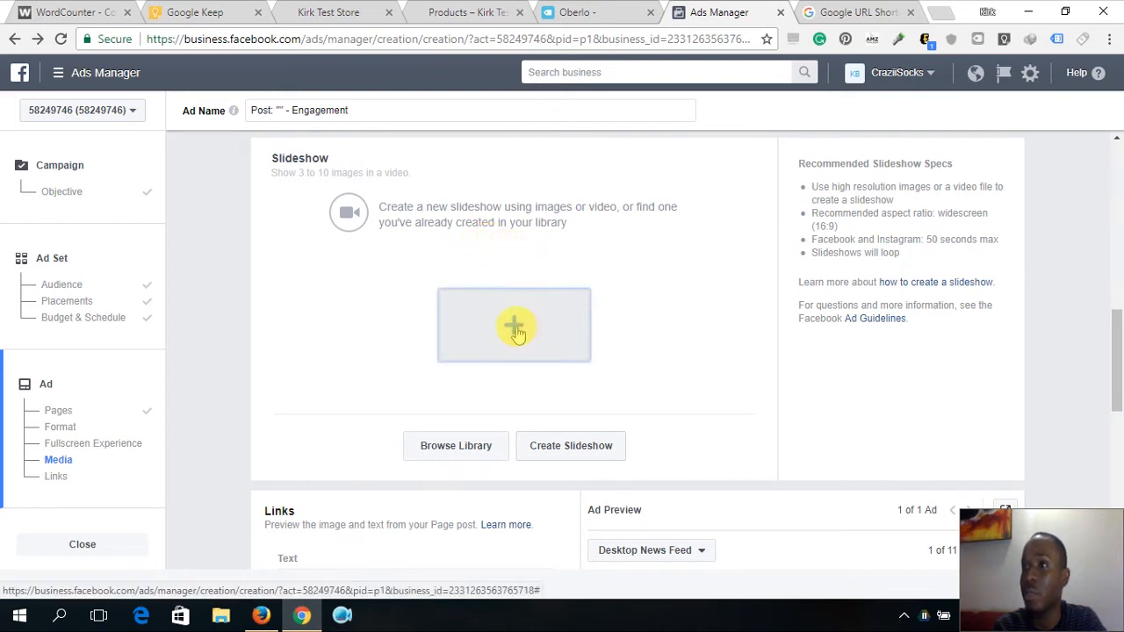
click(515, 330)
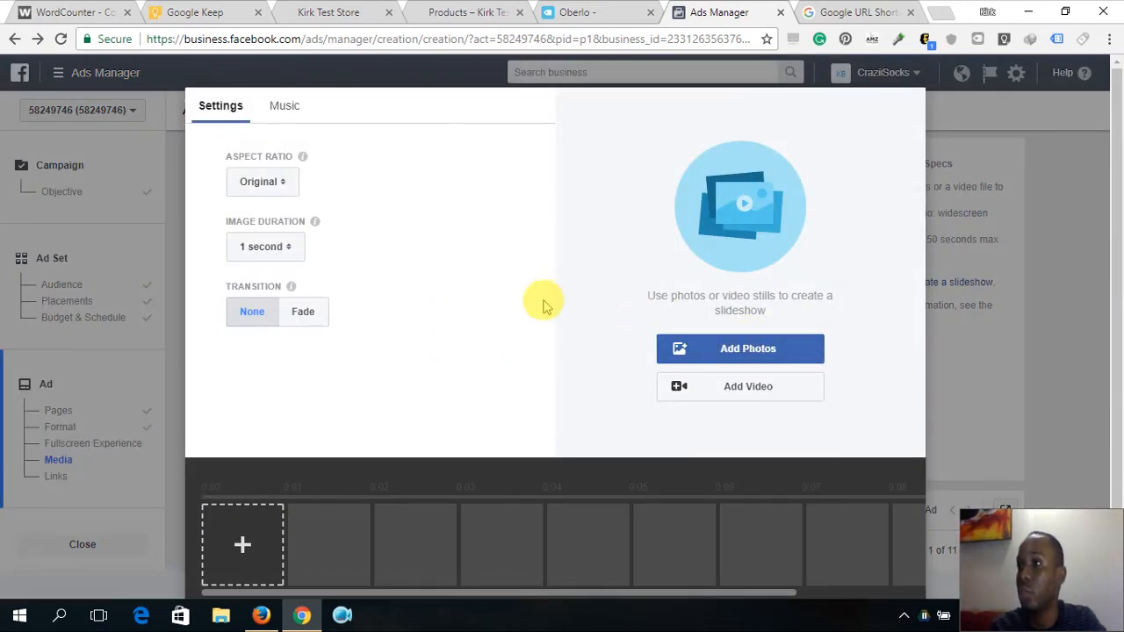
Set the slideshow's image duration to 2 seconds and its transition to Fade.
click(290, 249)
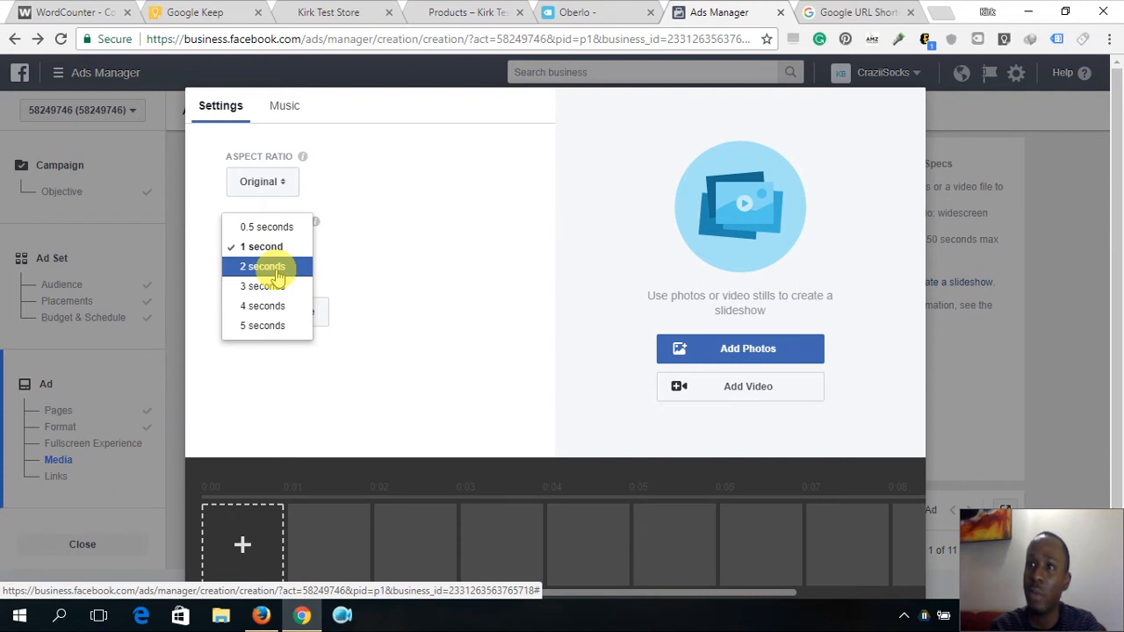
click(278, 272)
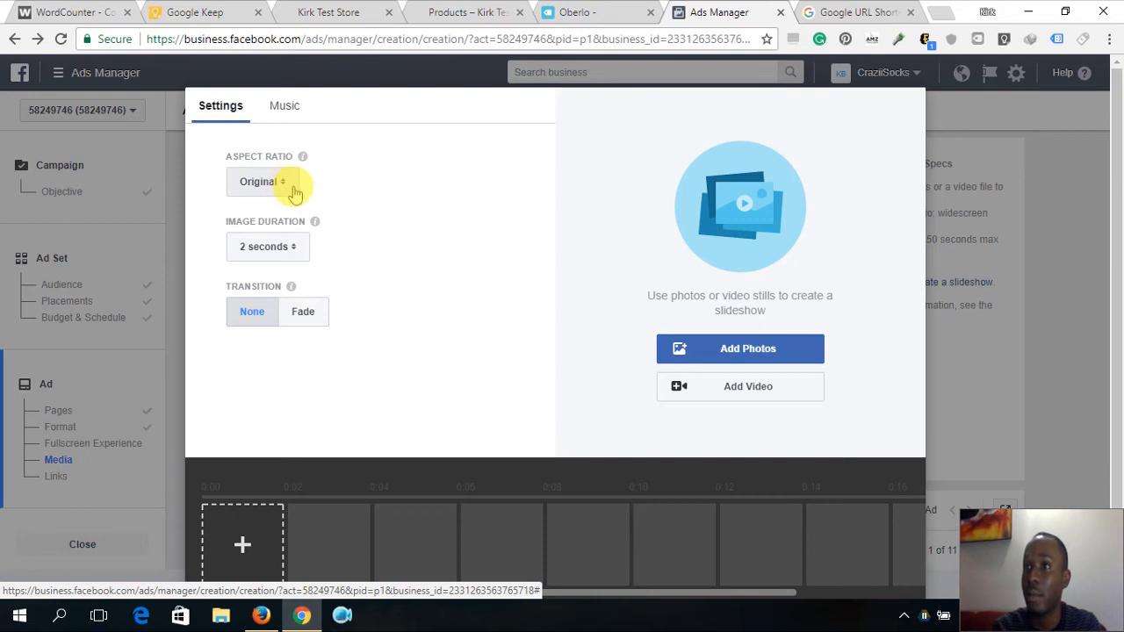
click(308, 317)
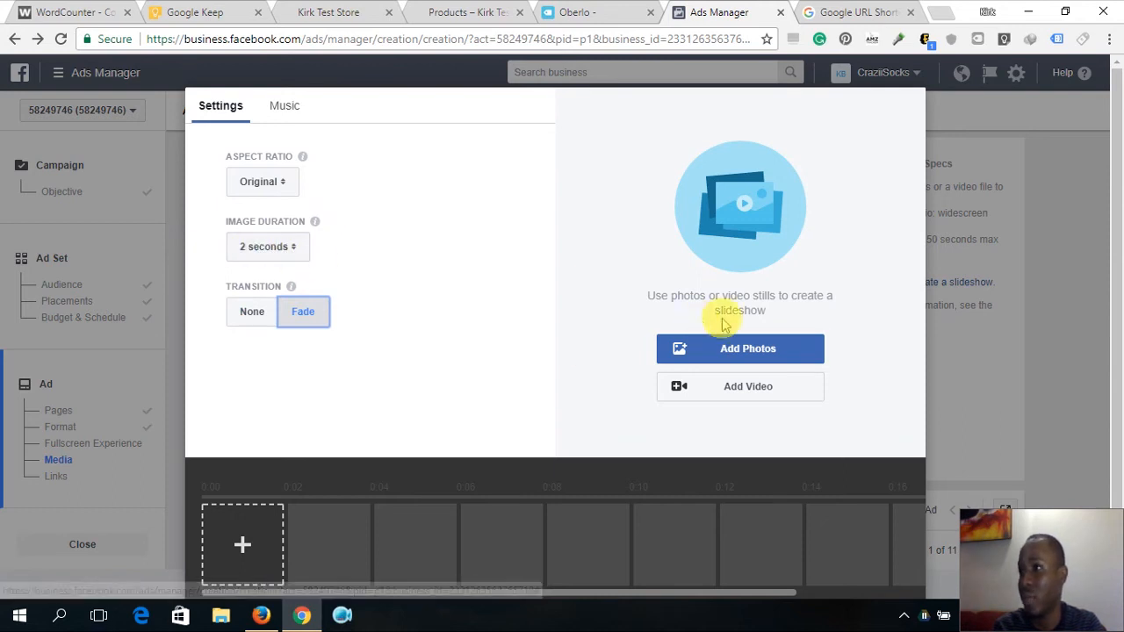
Check the bracelet's photos in Oberlo, and start uploading image files from the computer for the slideshow in Ads Manager.
click(731, 349)
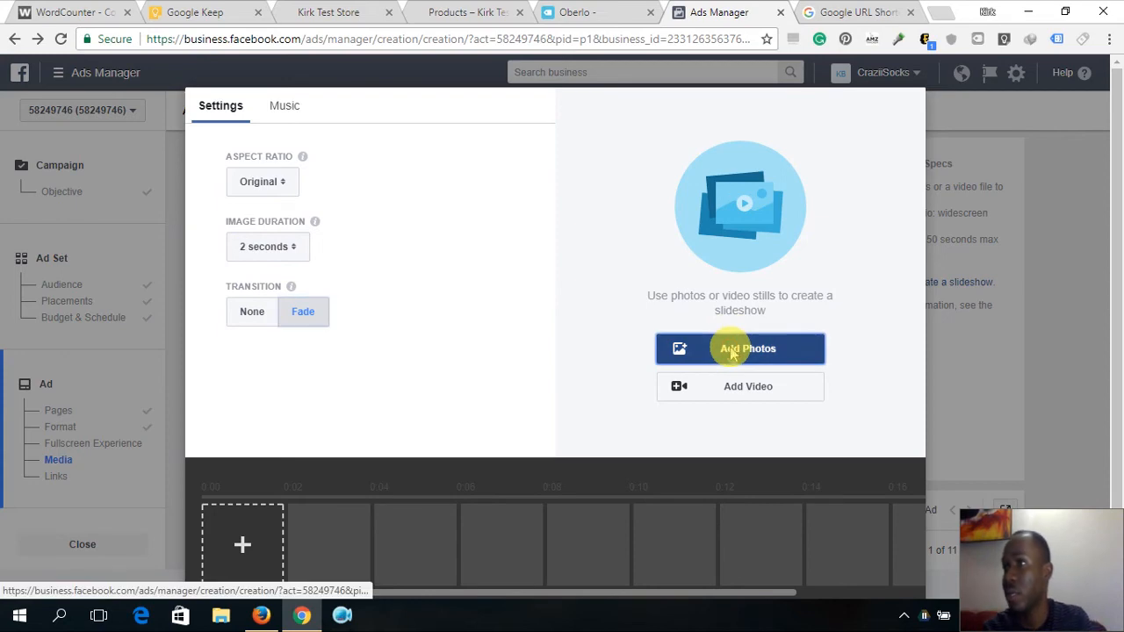
click(627, 10)
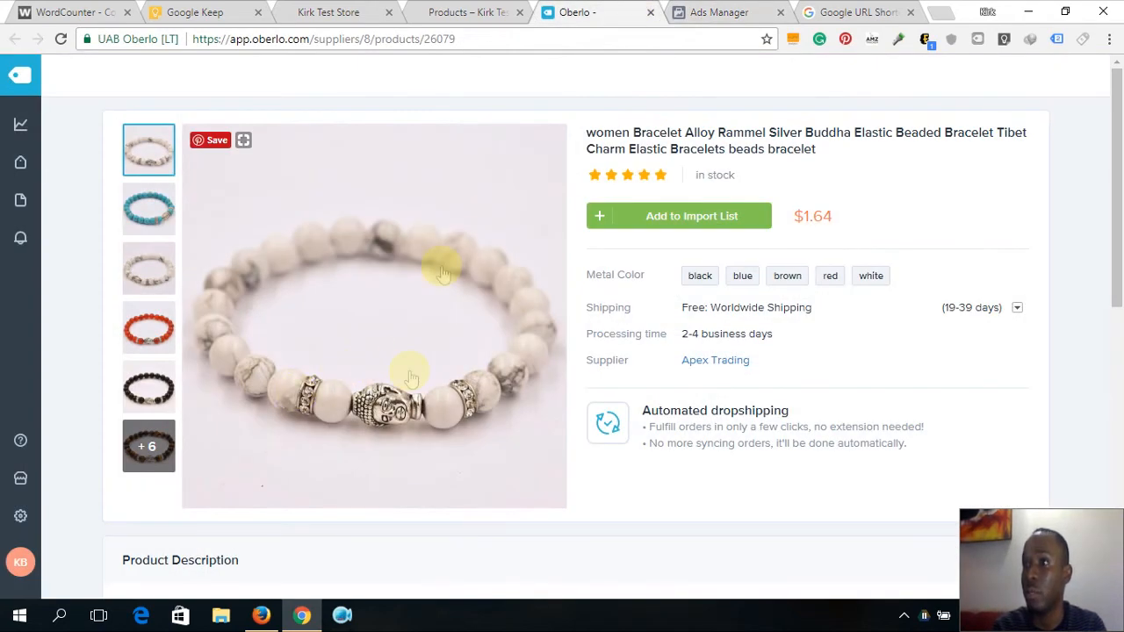
click(729, 10)
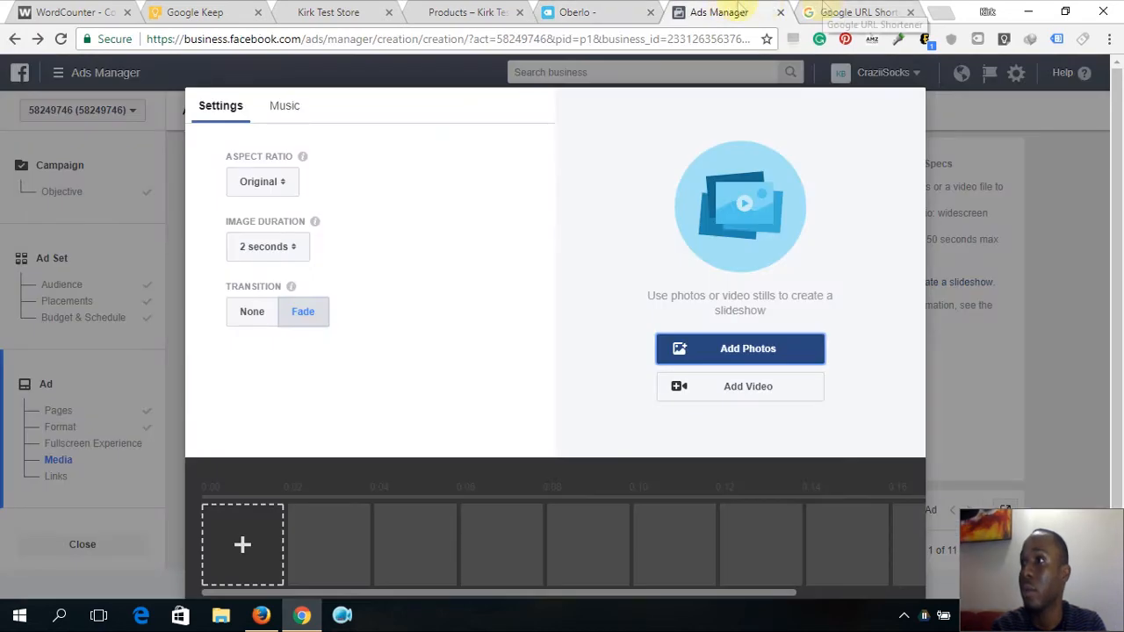
click(244, 545)
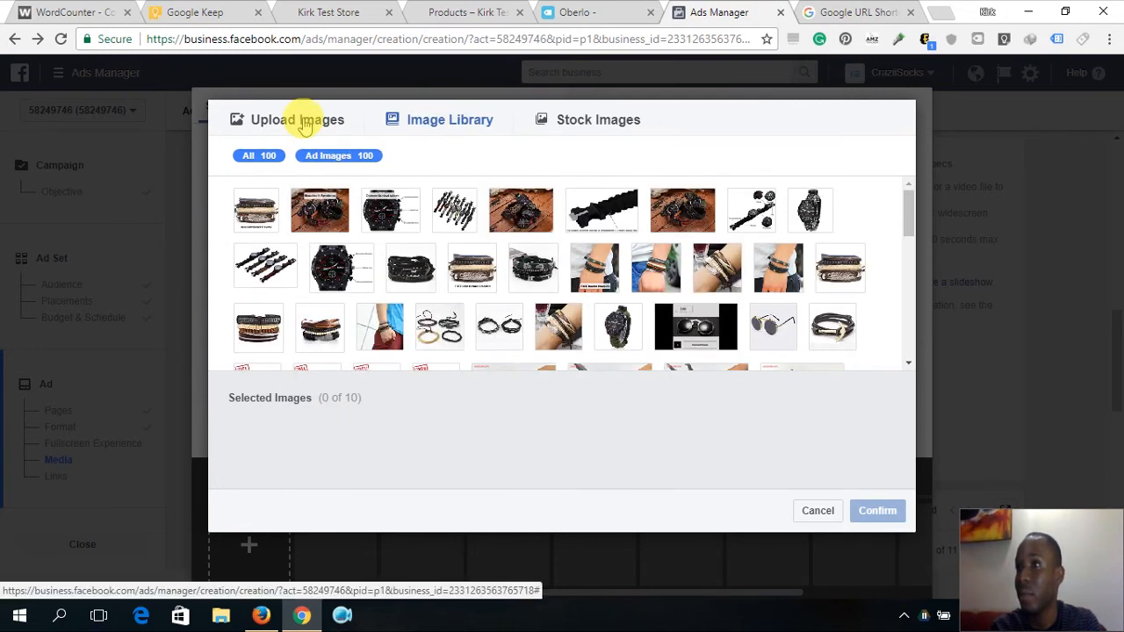
click(304, 123)
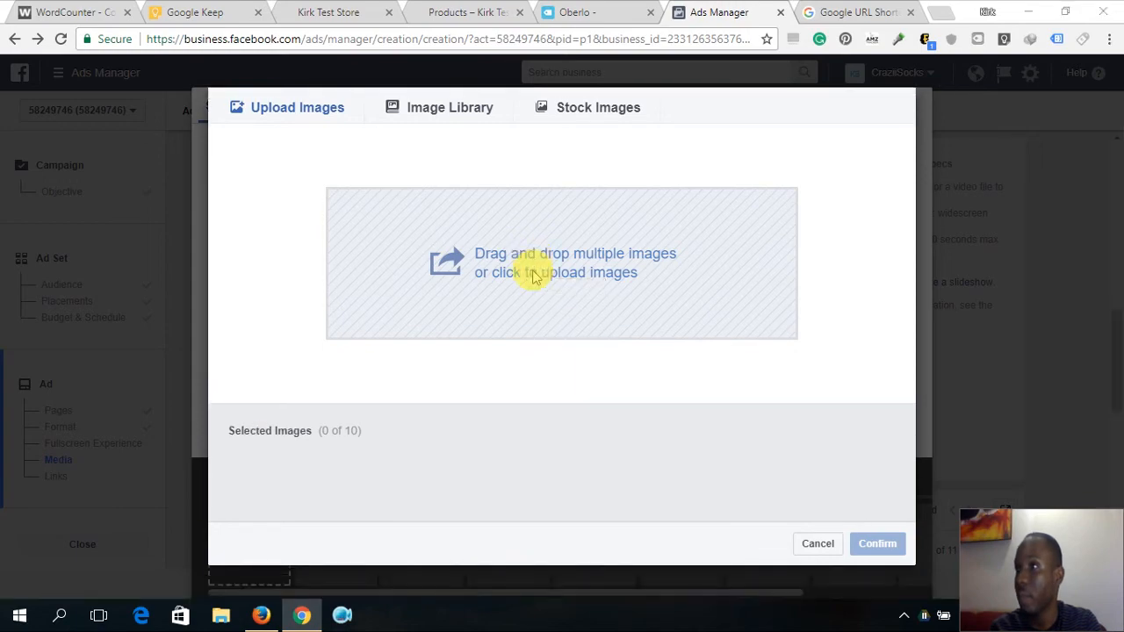
click(531, 275)
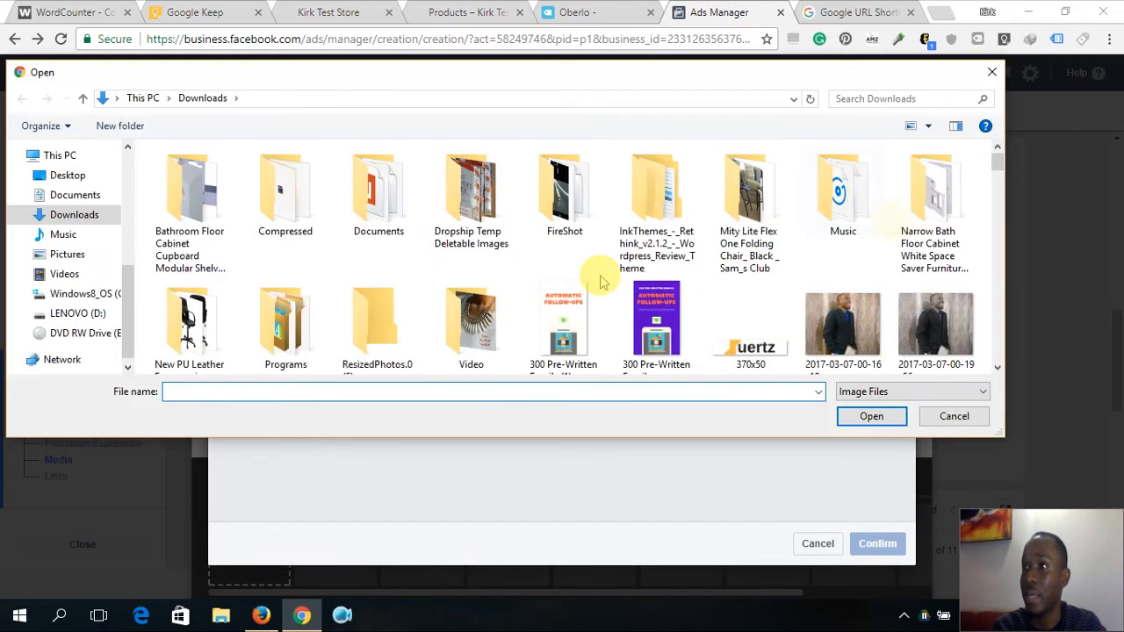
Upload fb black brown, fb black, fb blue, fb red and fb white from Downloads and add them to the slideshow.
drag(997, 158, 996, 307)
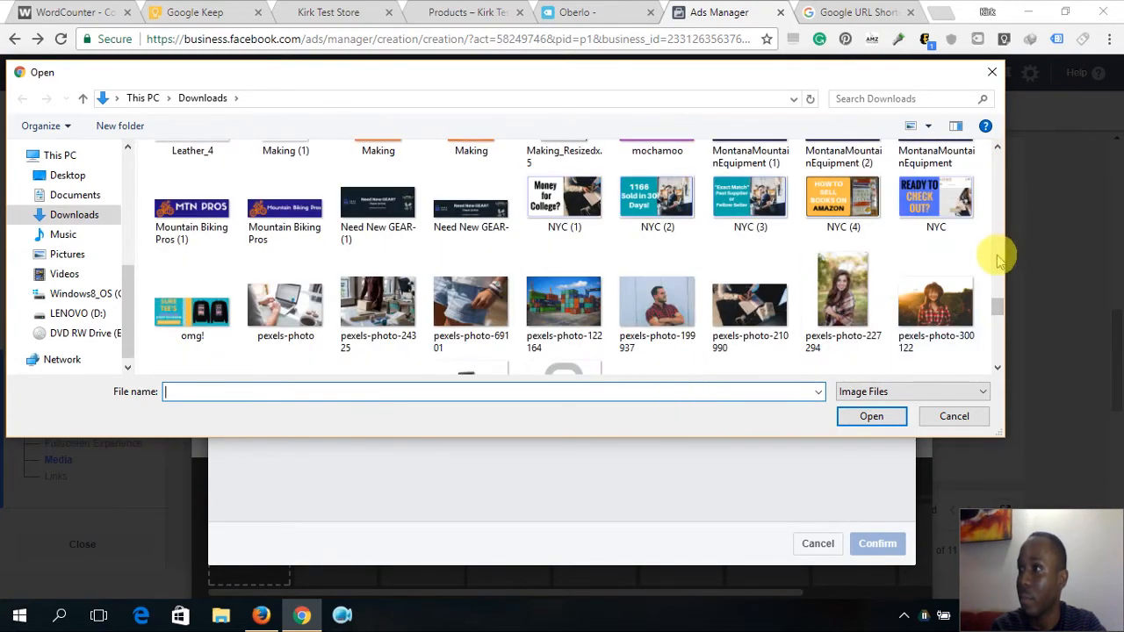
drag(997, 299, 998, 243)
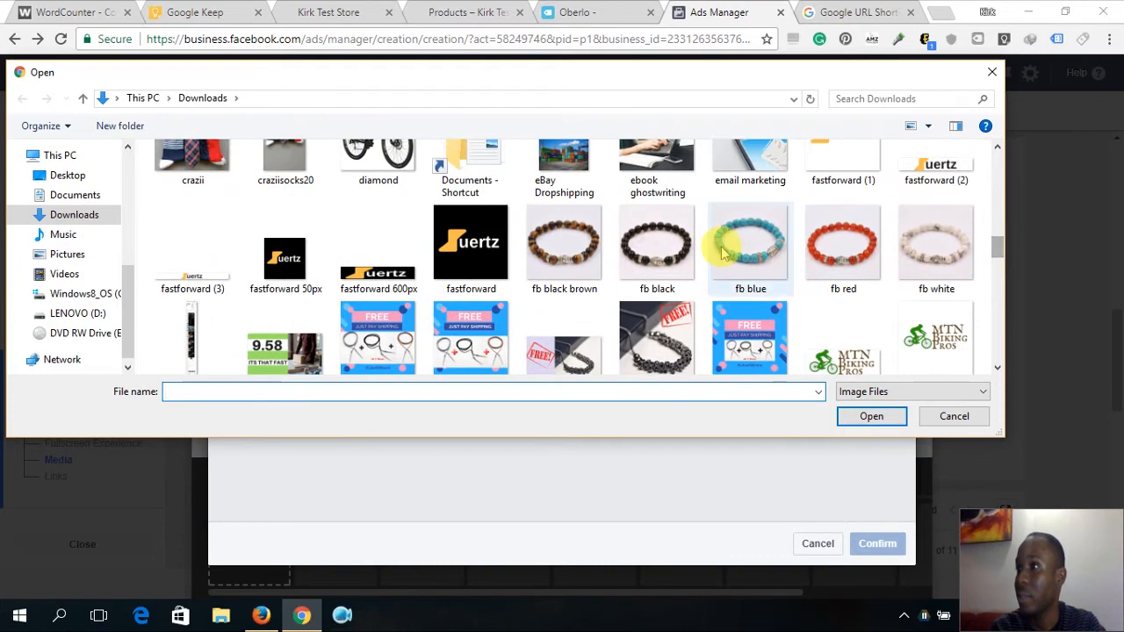
click(580, 241)
ctrl+click(661, 239)
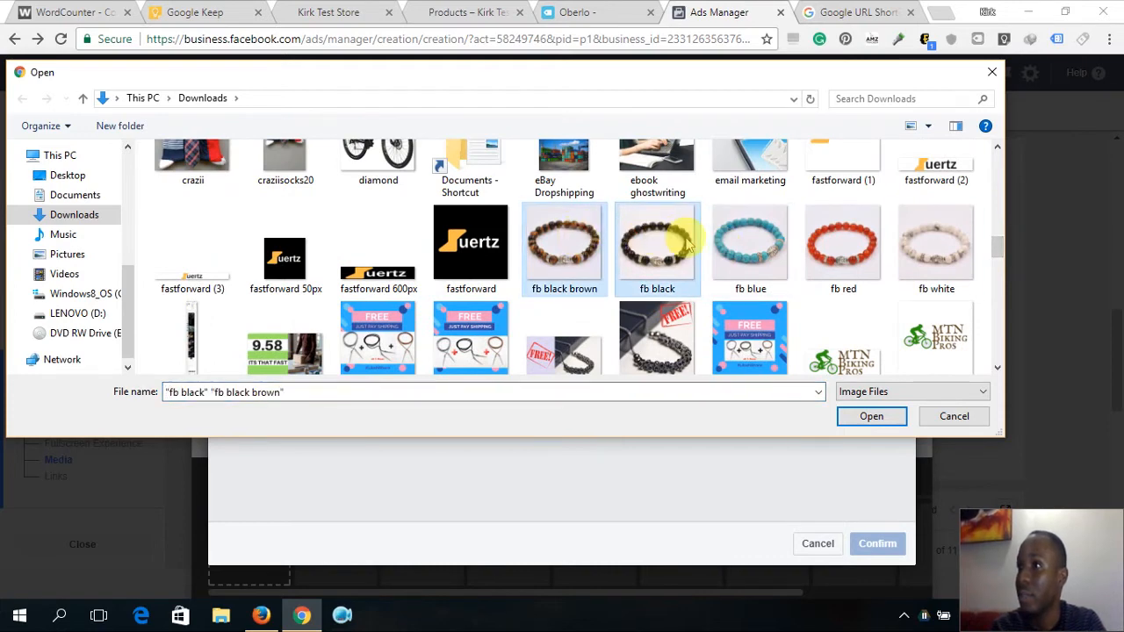
ctrl+click(729, 248)
ctrl+click(821, 246)
ctrl+click(914, 255)
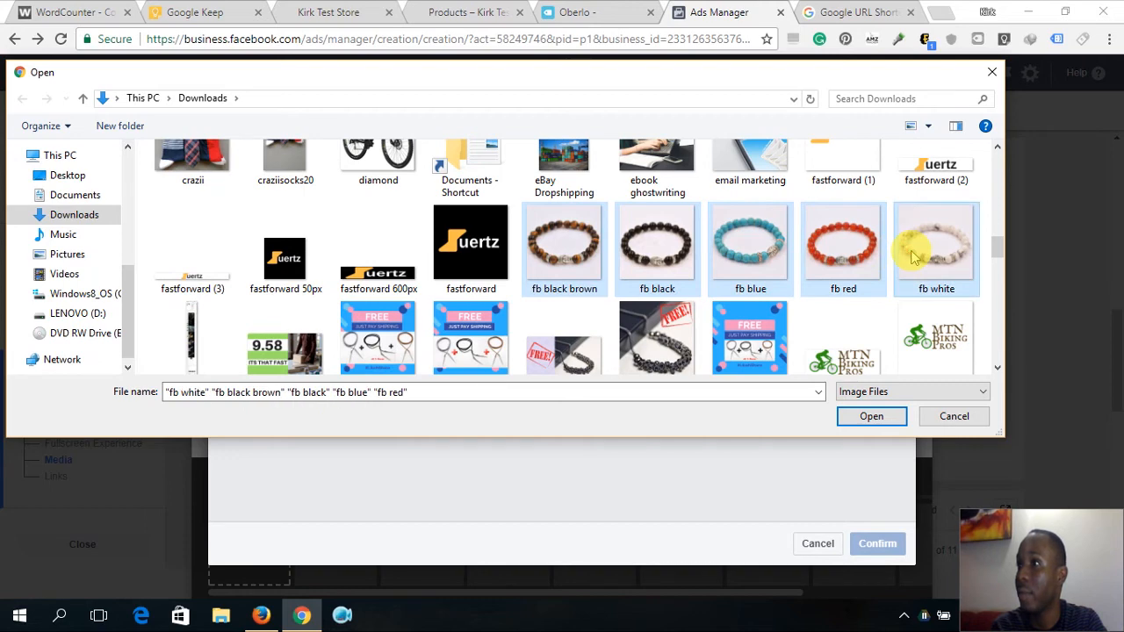
click(869, 417)
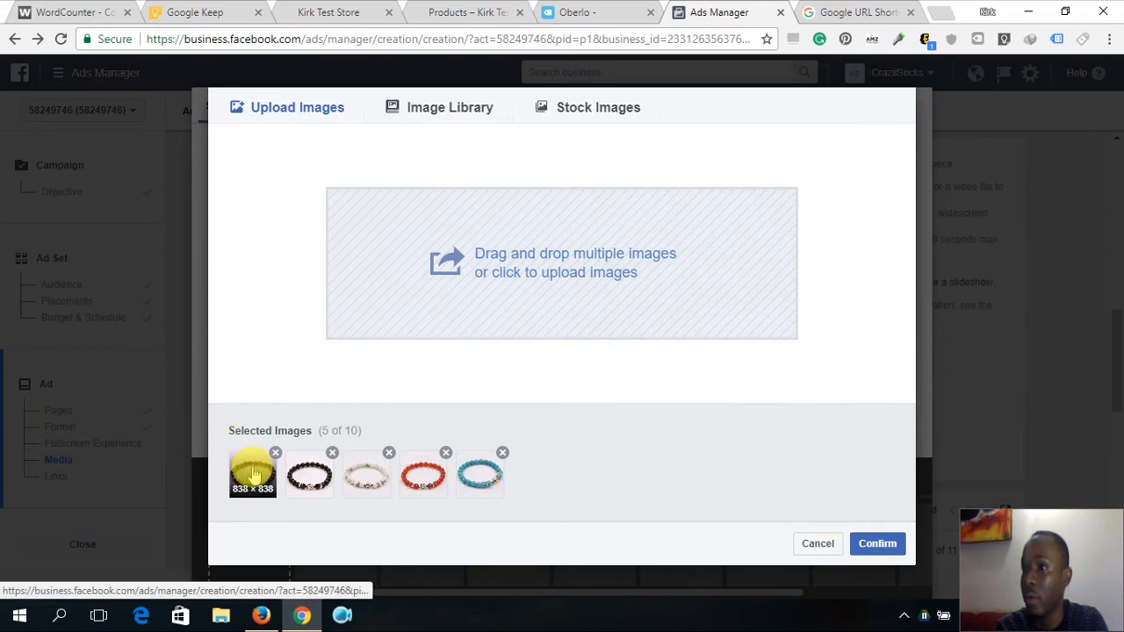
click(865, 544)
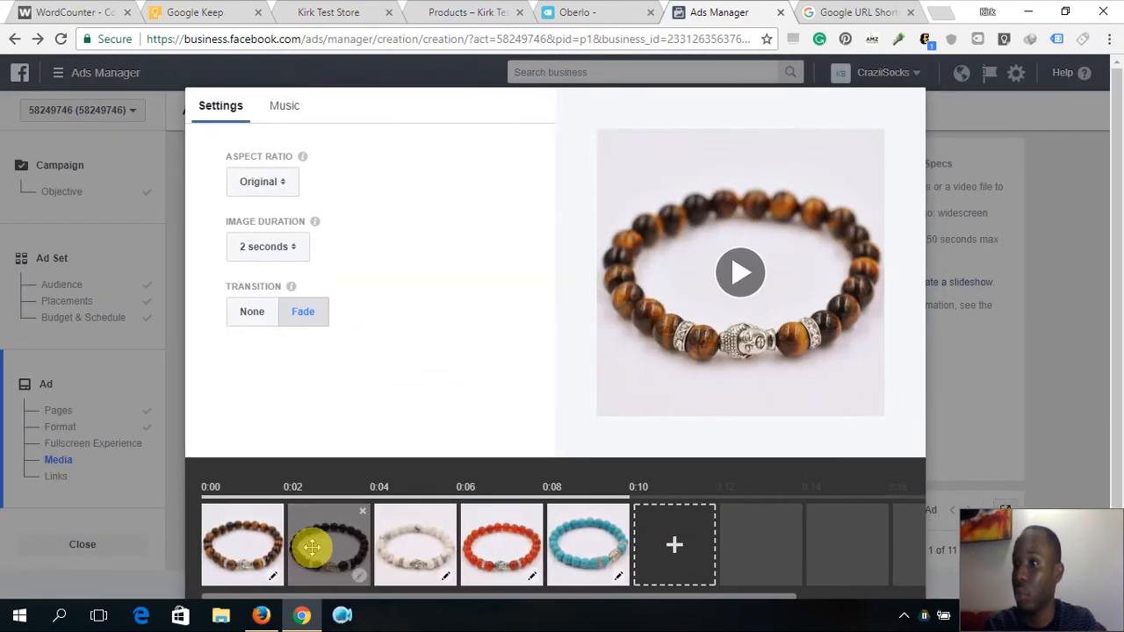
Add the text "Beautiful Bracelets" to the brown bracelet photo, the first image in the slideshow.
click(272, 580)
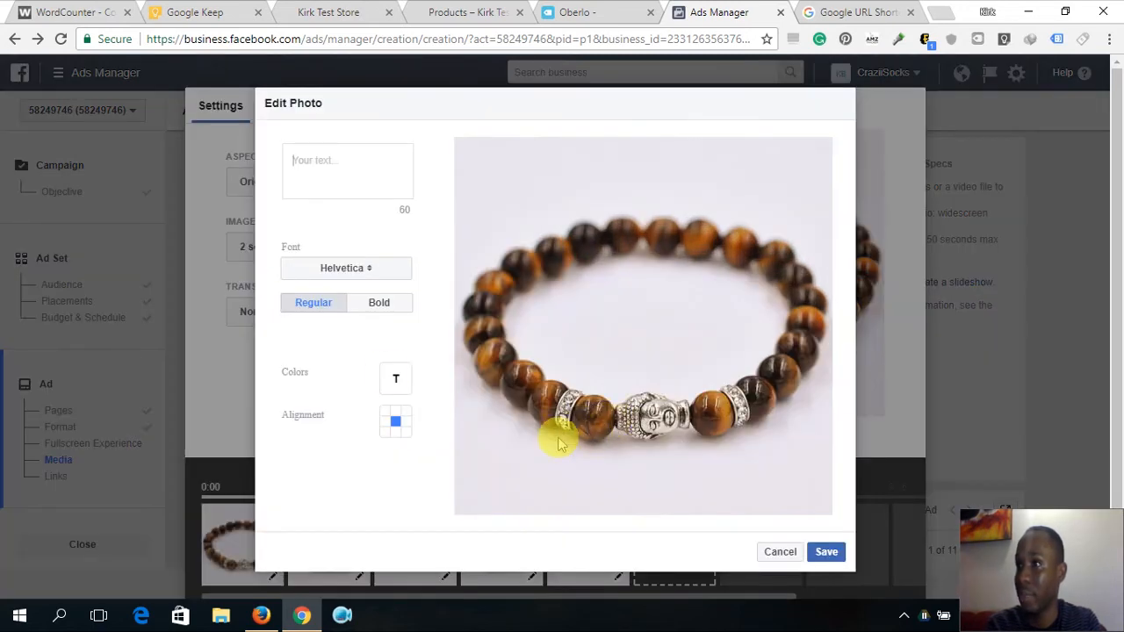
click(362, 179)
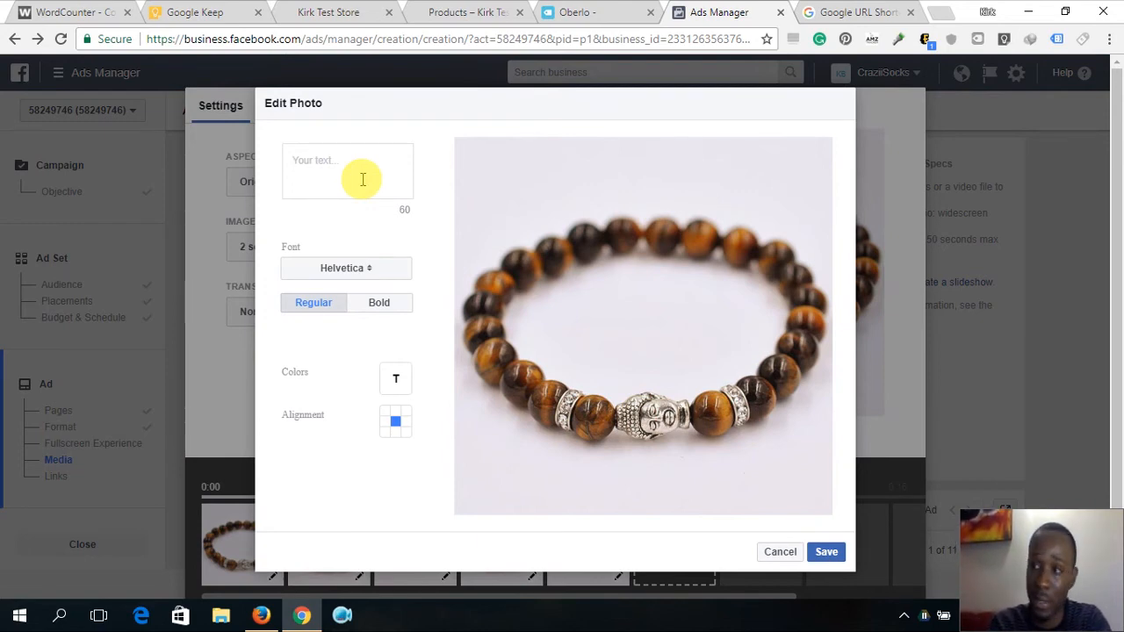
text(B)
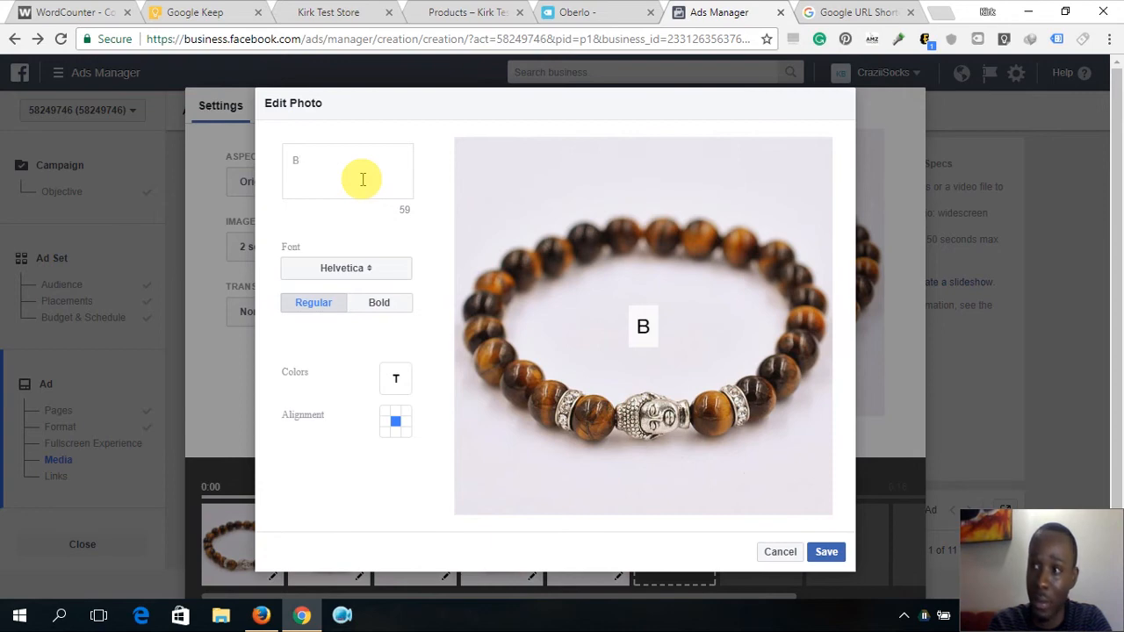
key(BackSpace)
text(Bea)
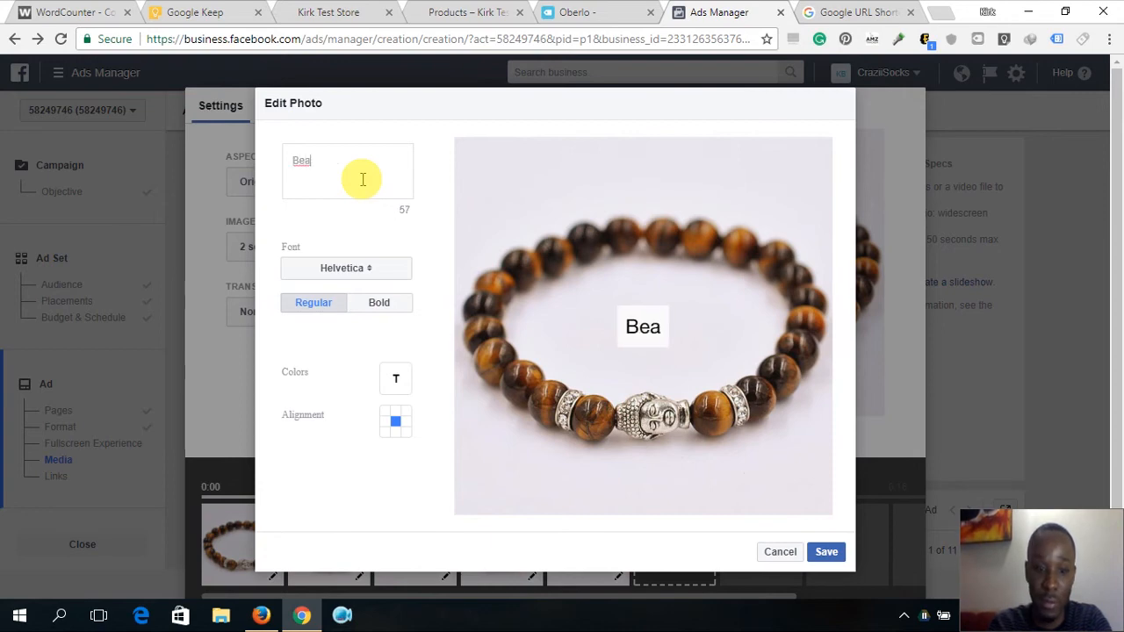
text(utiful )
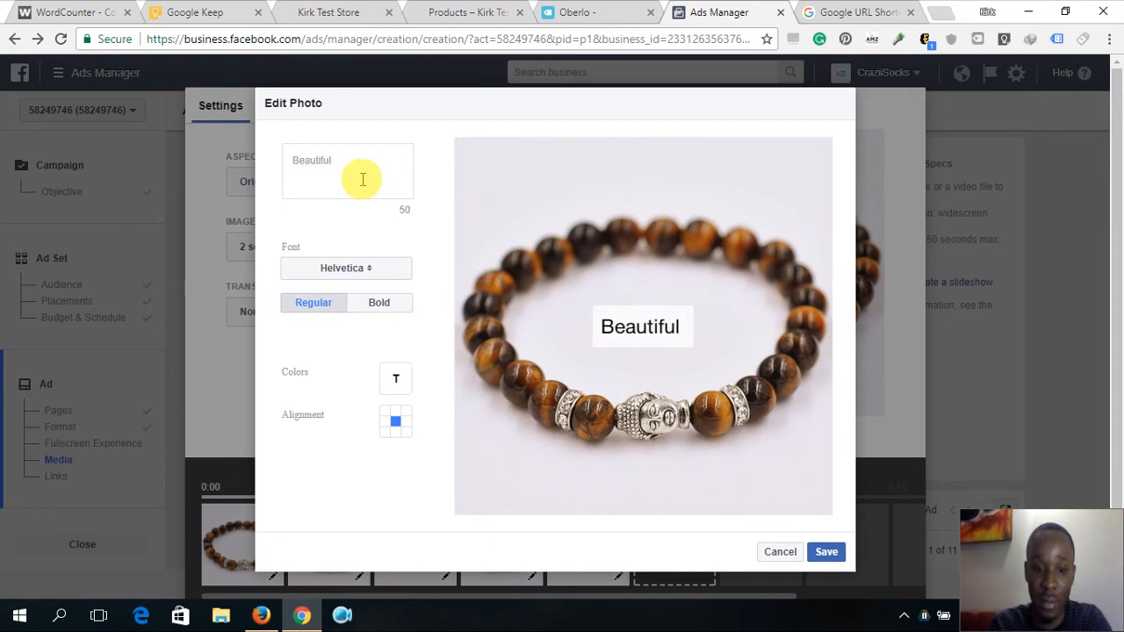
text(B)
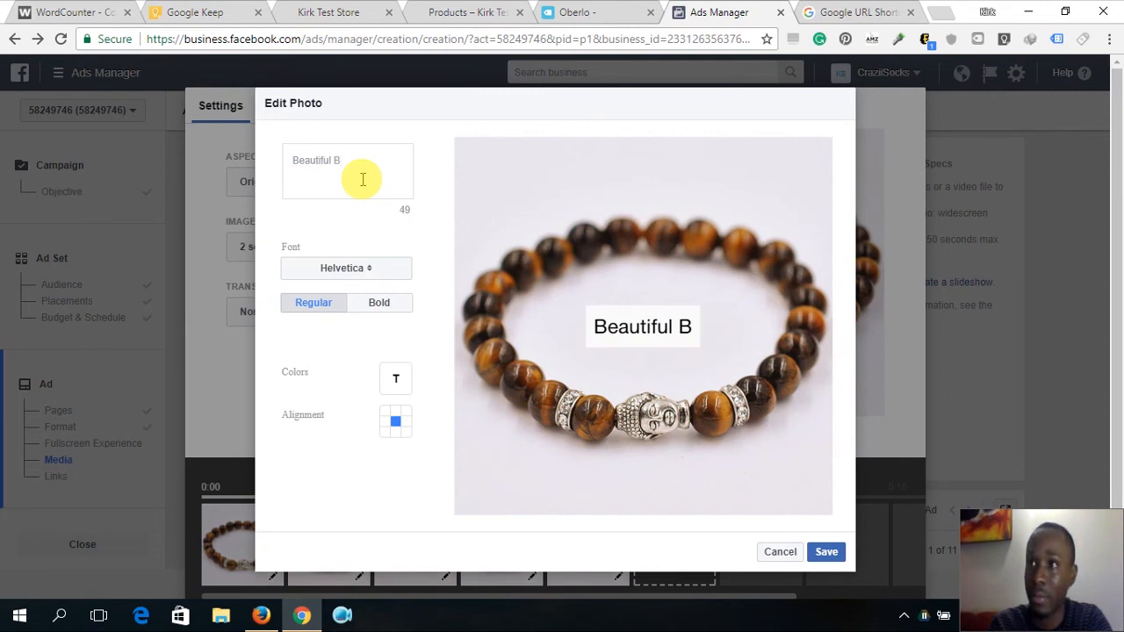
key(BackSpace)
text(Bracelet)
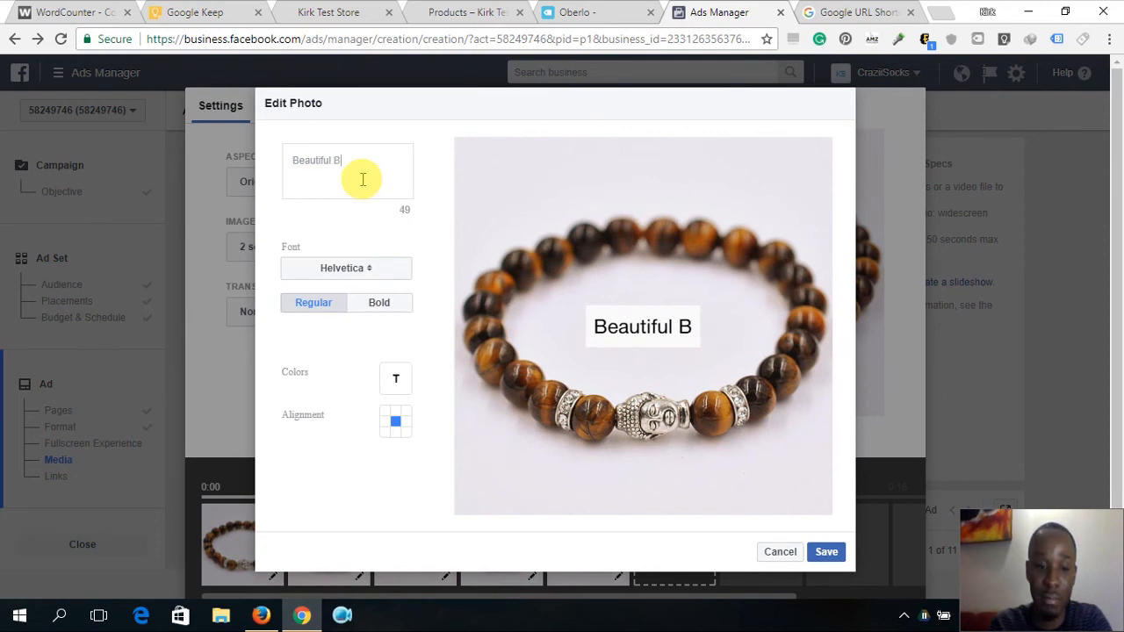
text(s)
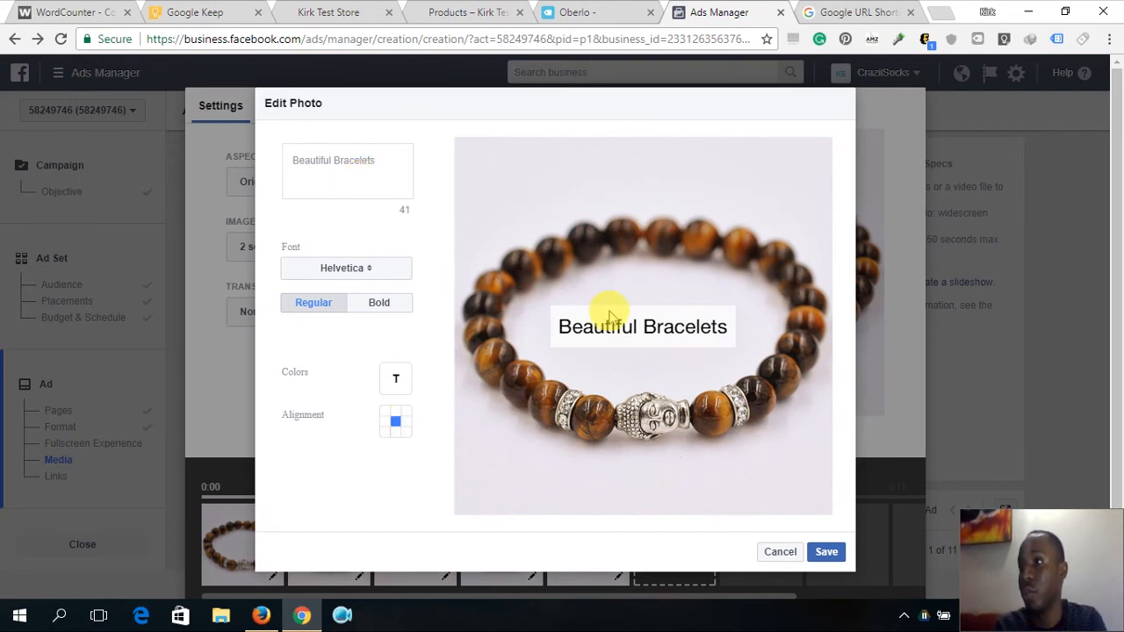
Try the caption at the top of the photo, align it bottom center, and save the photo edit.
click(393, 432)
click(394, 412)
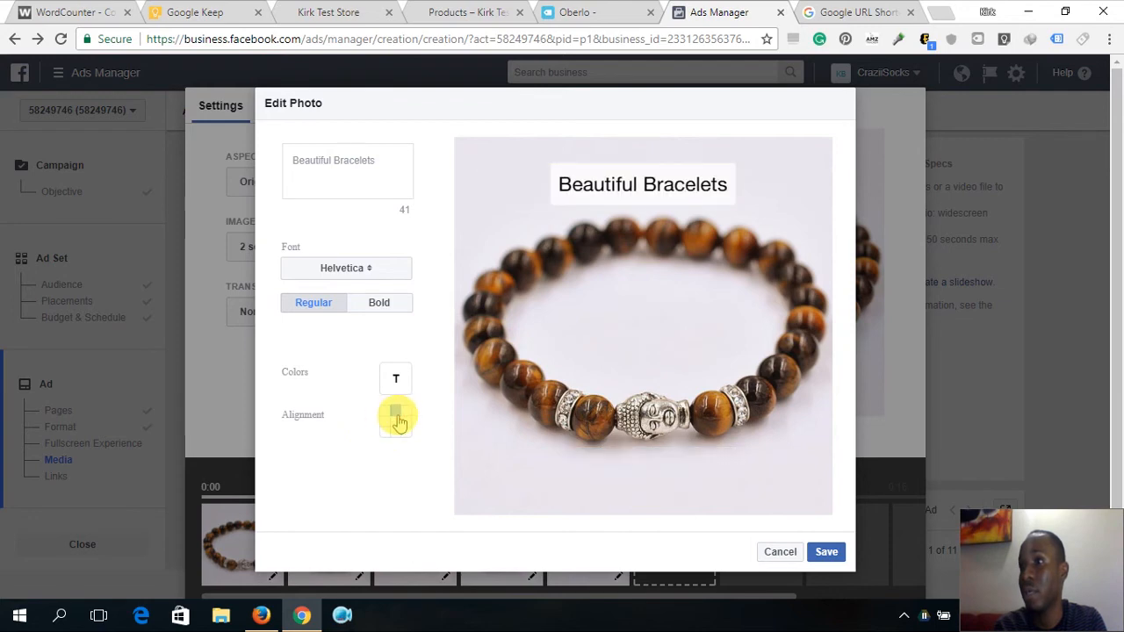
click(396, 432)
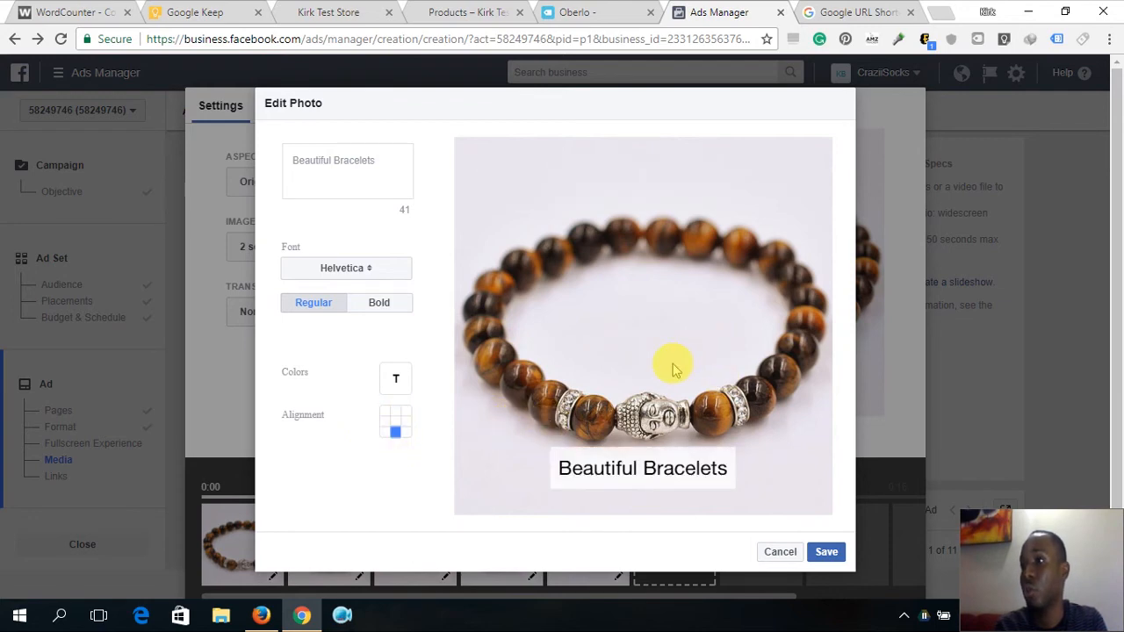
click(828, 552)
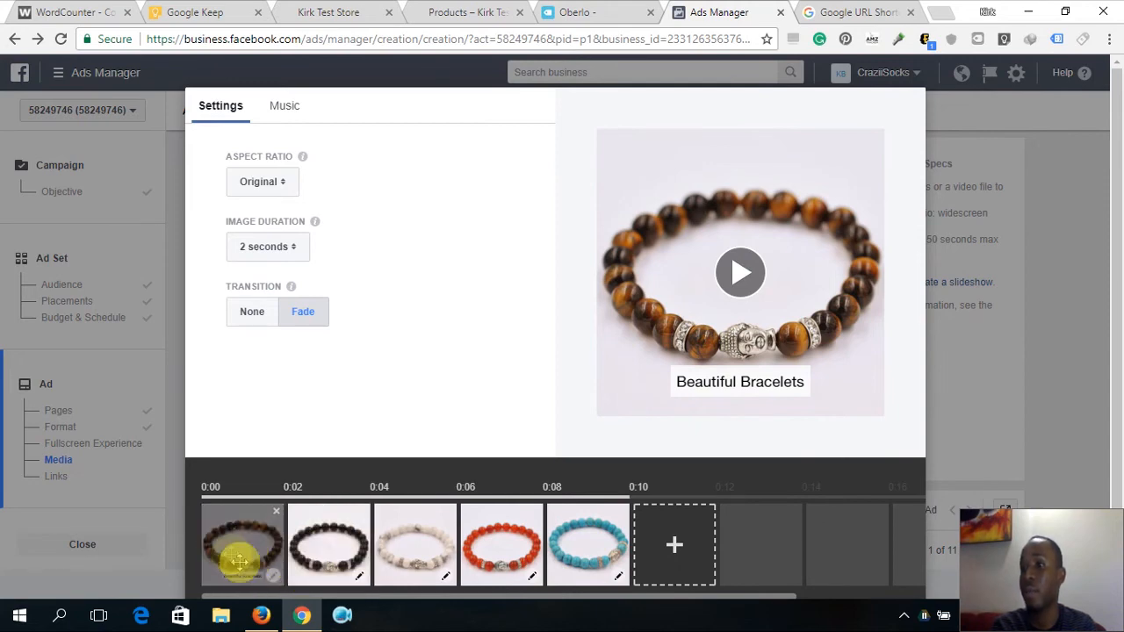
Look at the text options for the turquoise bracelet photo and save it without a caption.
click(620, 576)
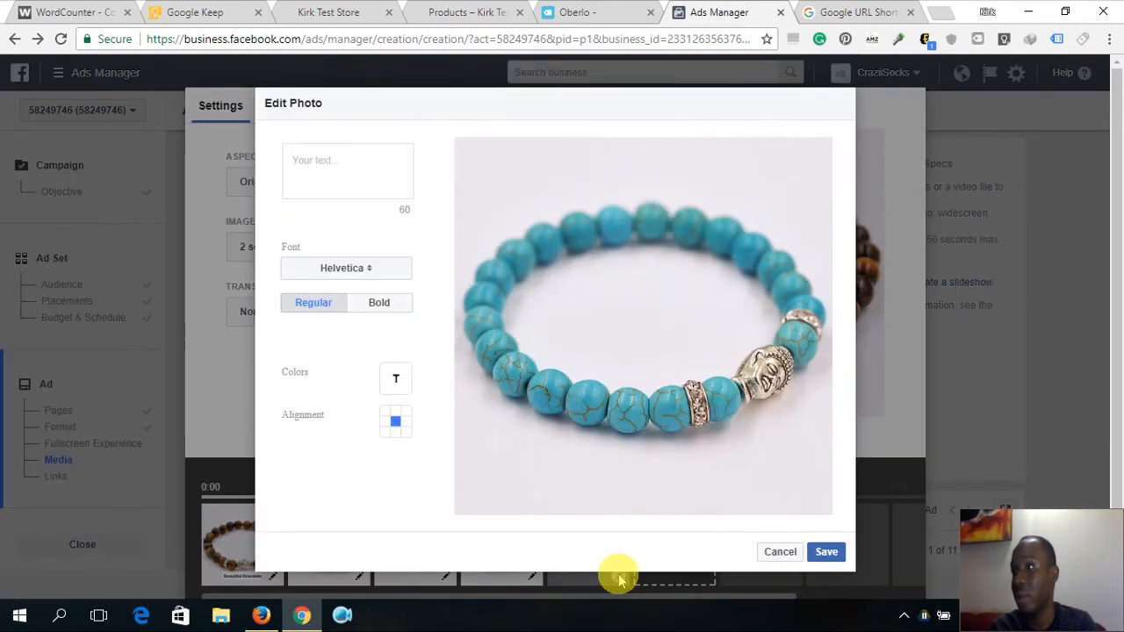
click(347, 171)
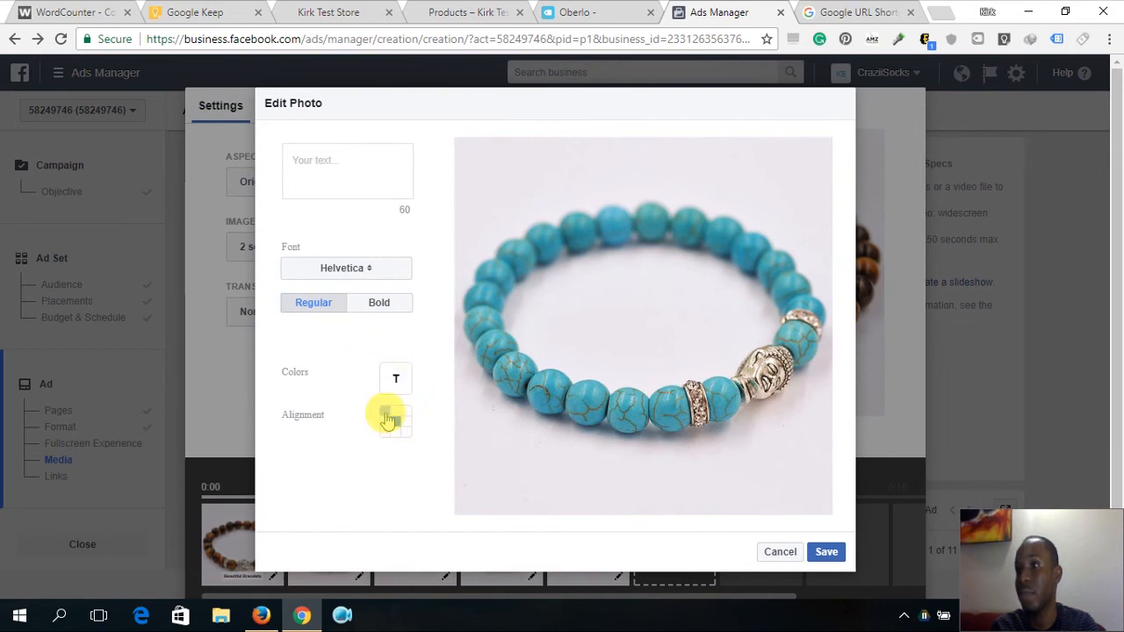
click(827, 551)
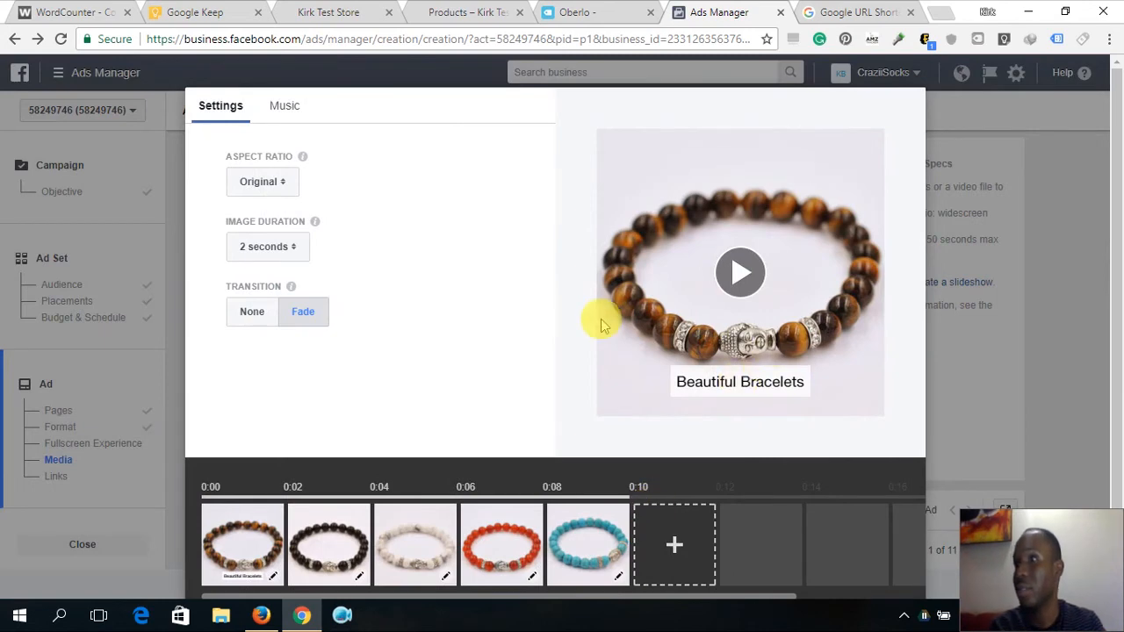
Choose Happy Zone as the slideshow's background music and stop its preview playback.
click(285, 106)
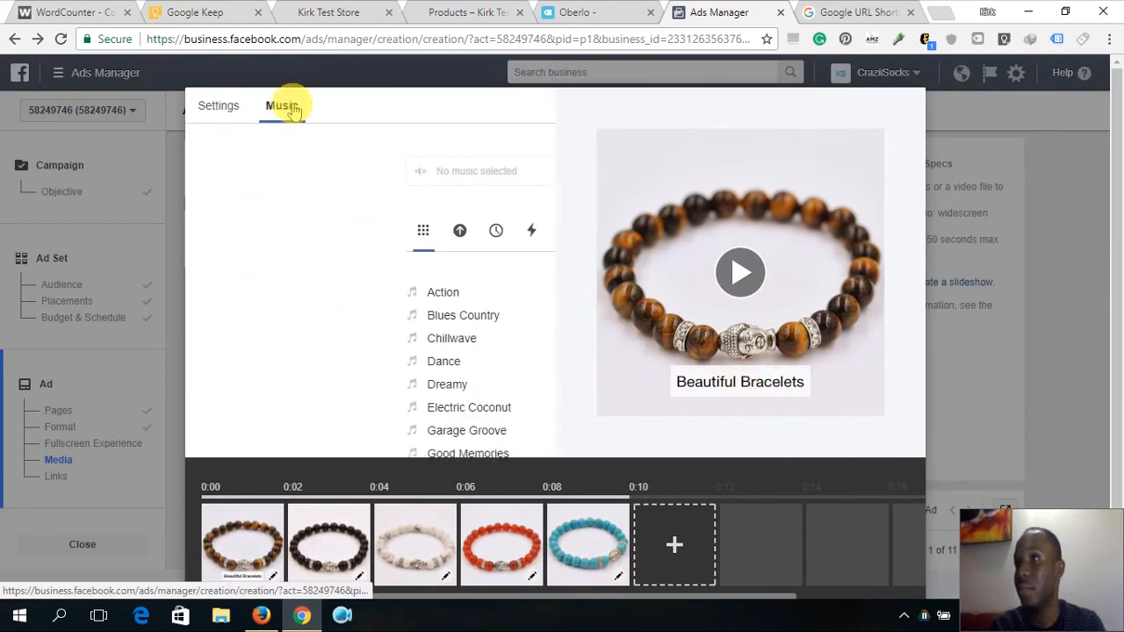
drag(542, 303, 547, 356)
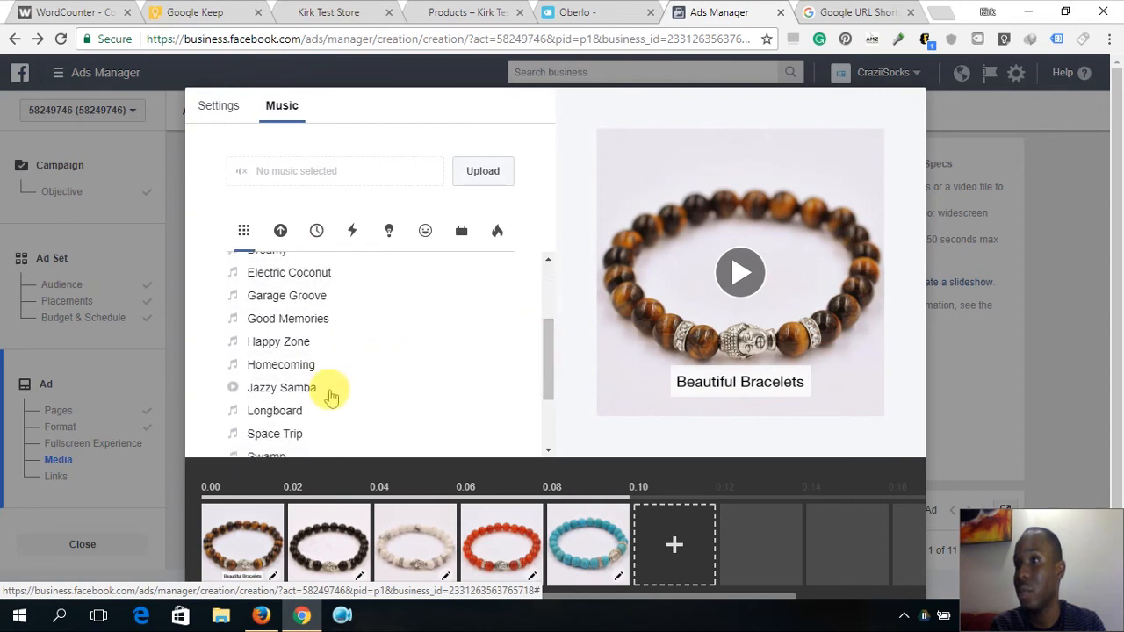
click(289, 348)
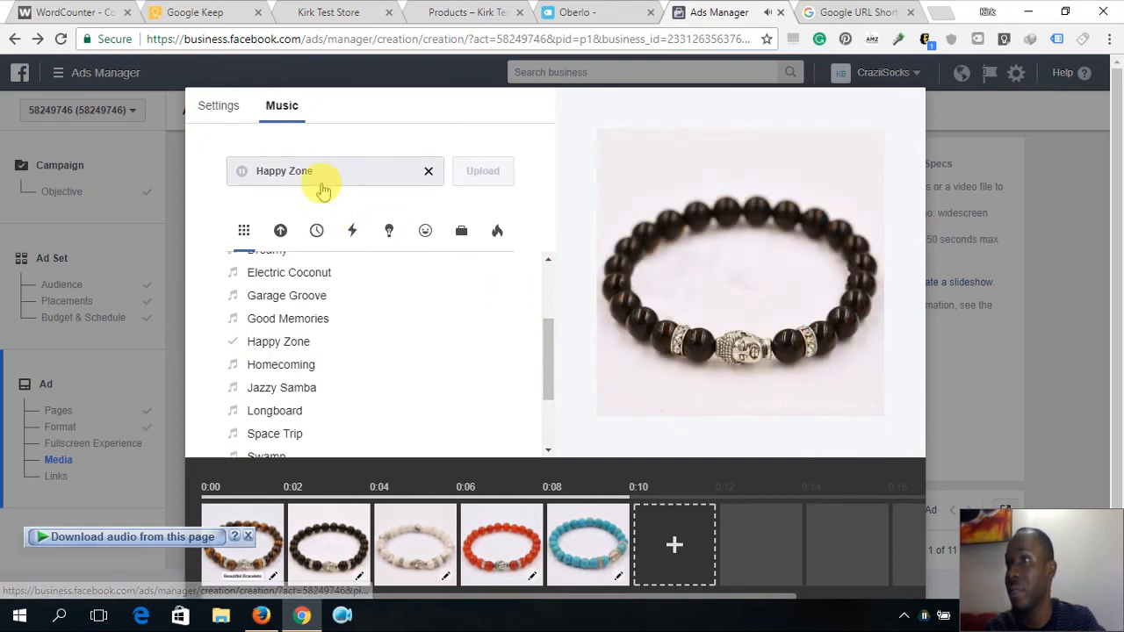
click(242, 171)
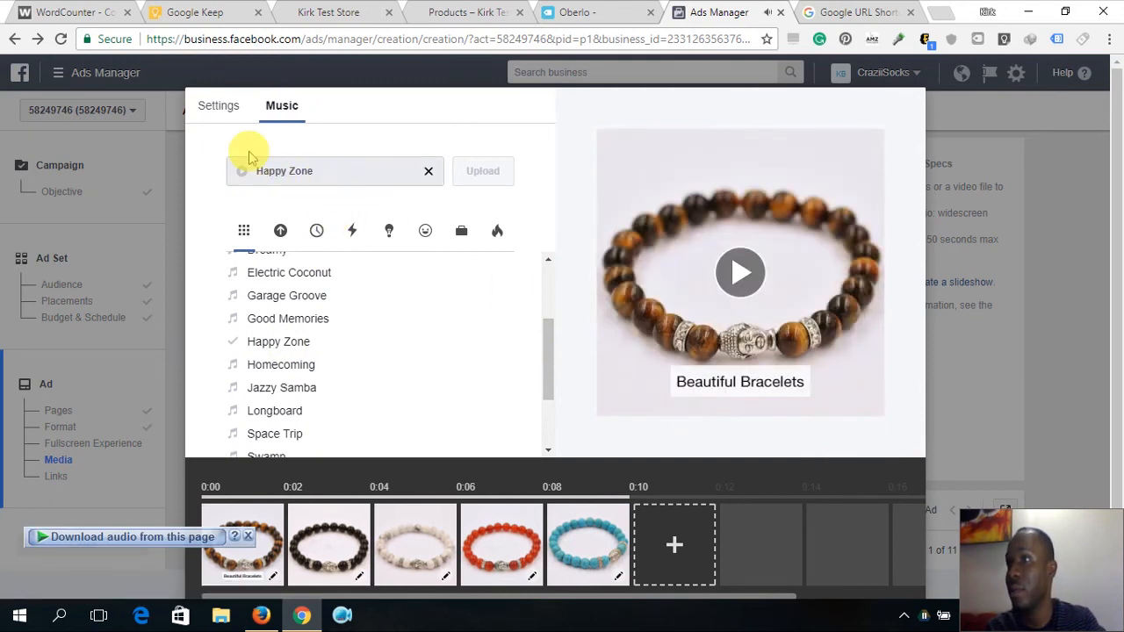
Return to the slideshow's general settings and create the slideshow.
click(221, 113)
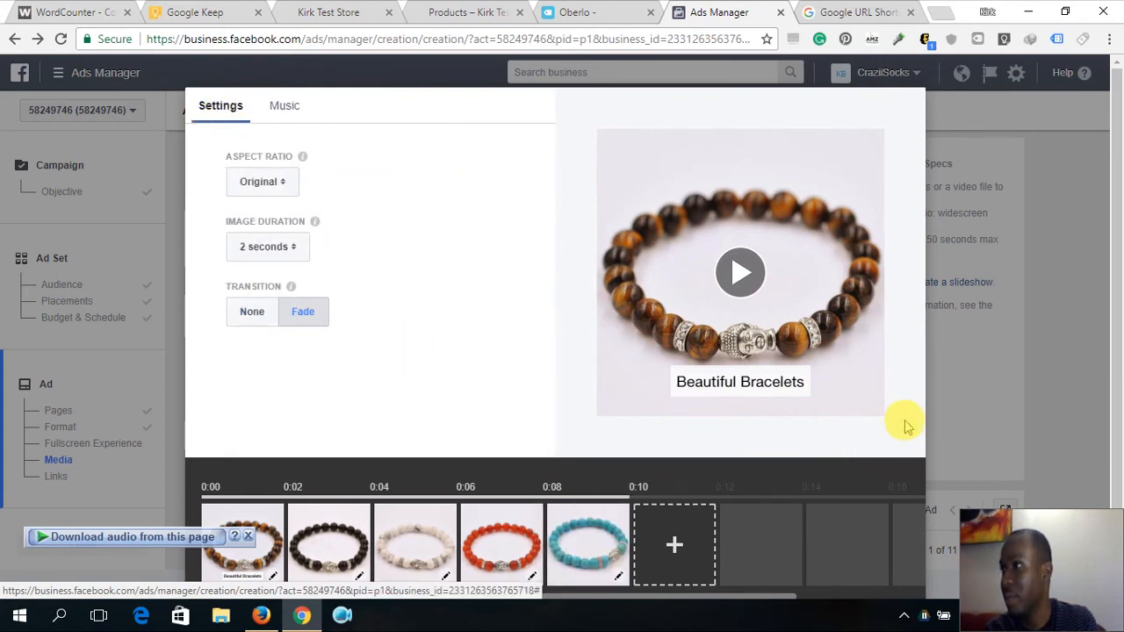
drag(1112, 314, 1106, 376)
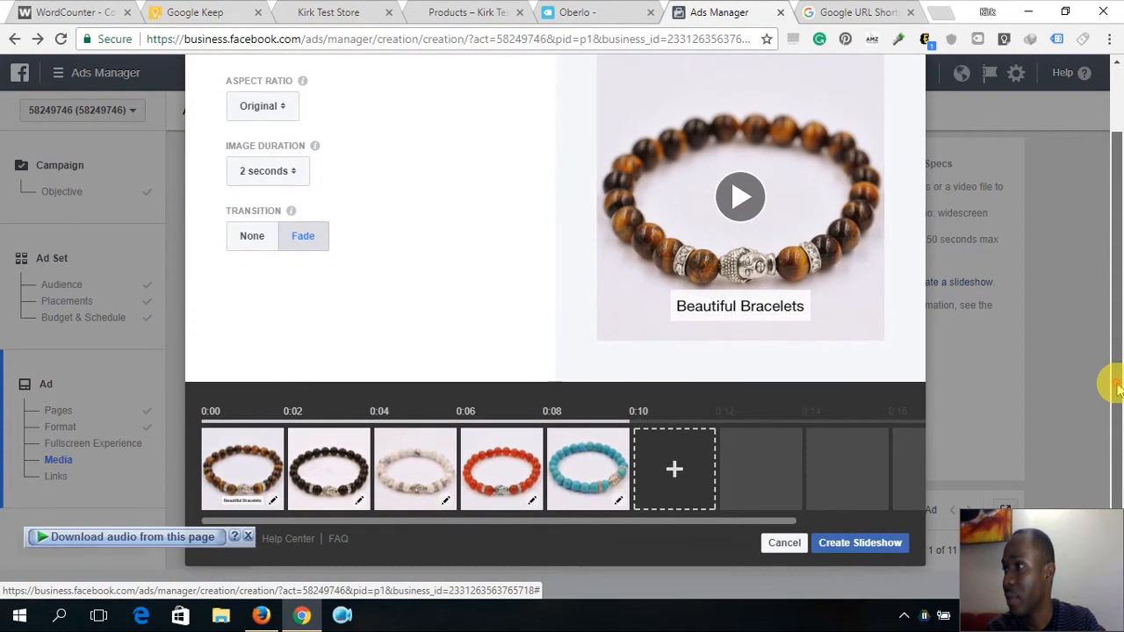
click(865, 544)
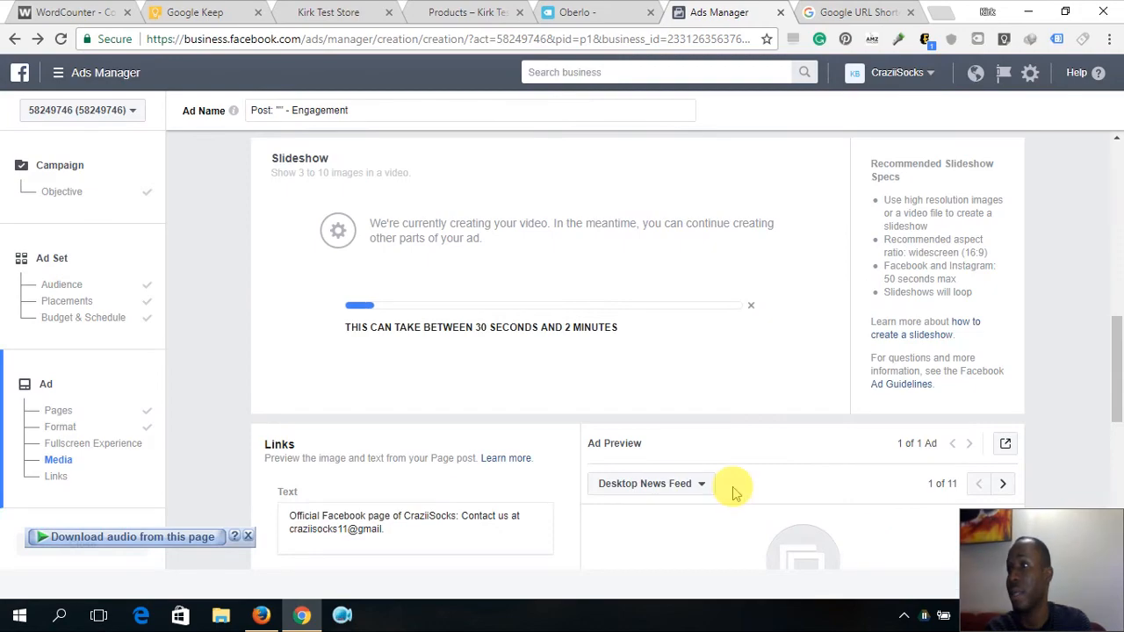
Replace the ad's text with "This is a very powerful religious bracelet", correcting the spelling of "religious", and place the cursor on the line below.
drag(1112, 326, 1113, 384)
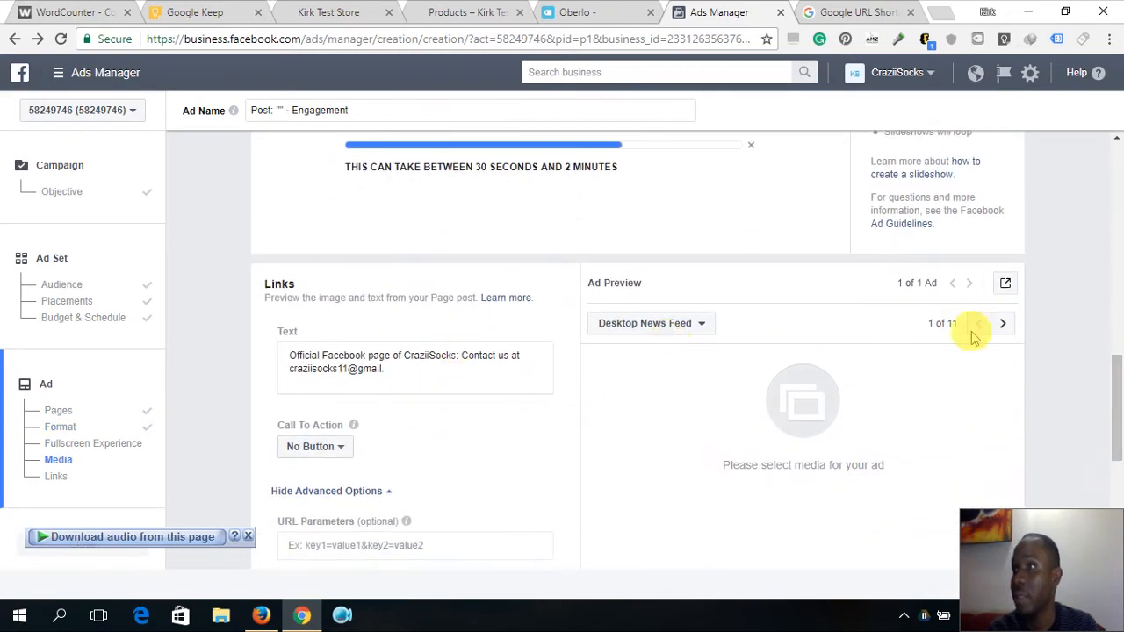
scroll(1118, 382, down, 1)
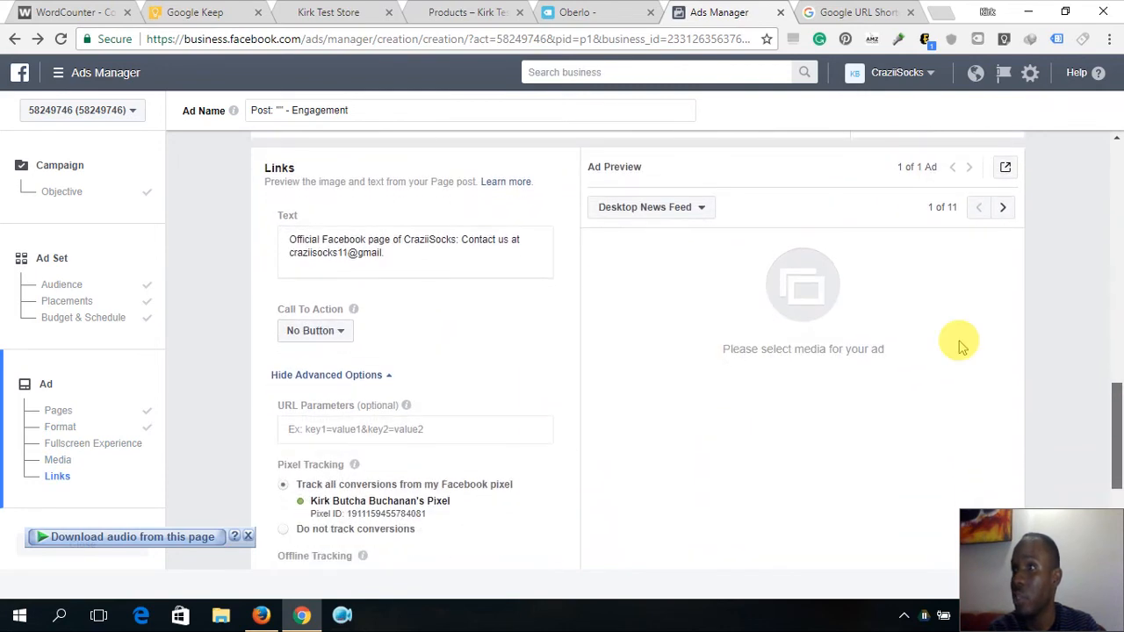
drag(405, 253, 292, 230)
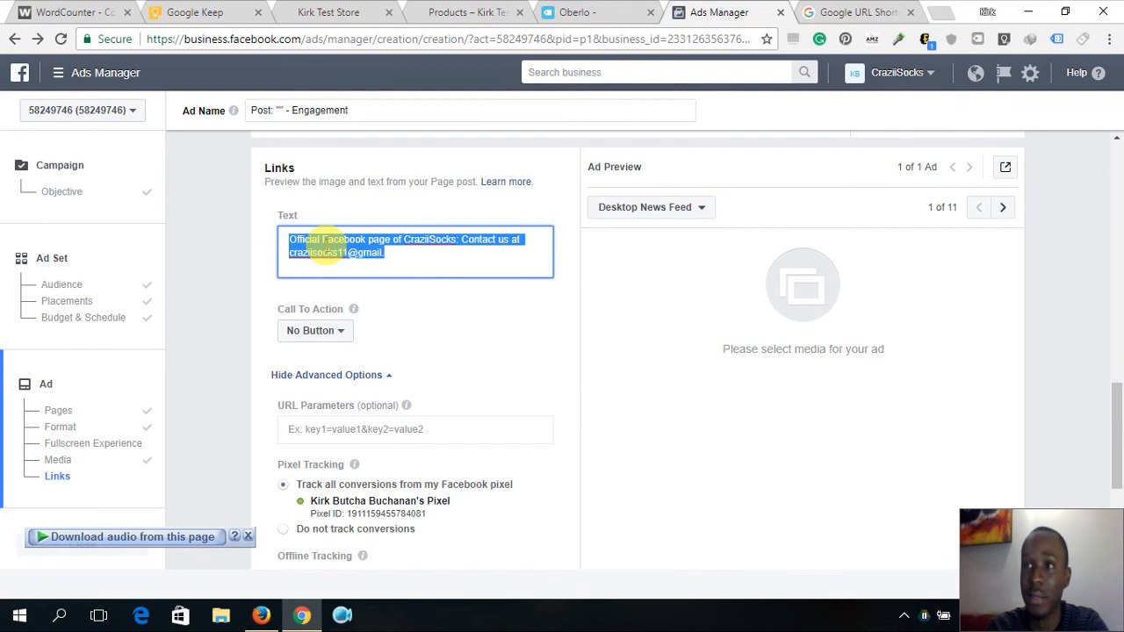
text(Th)
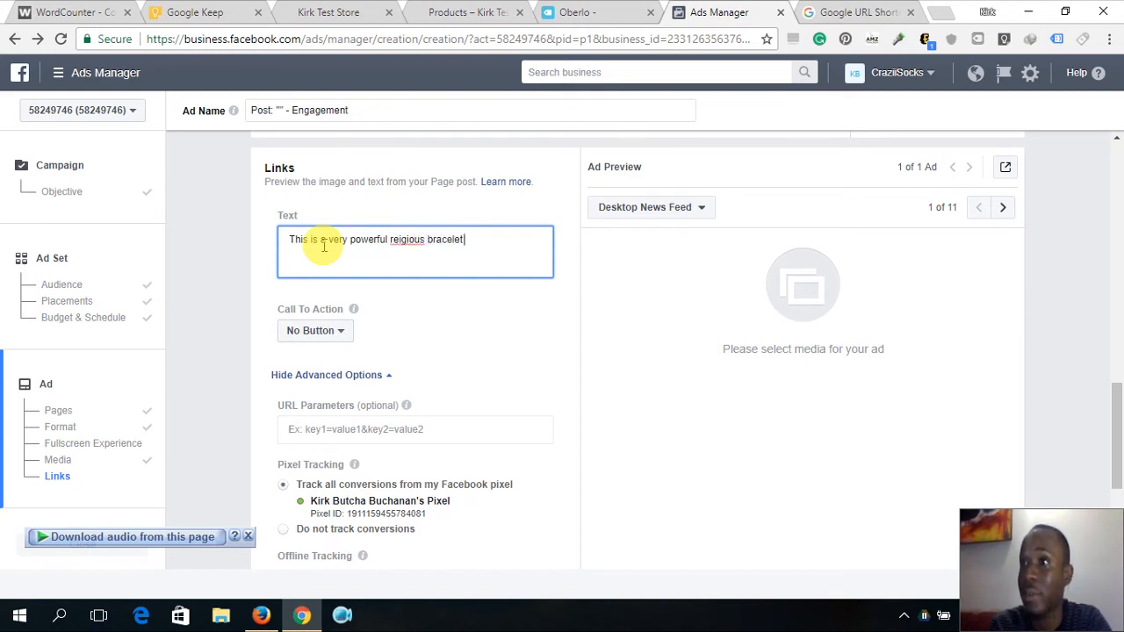
key(Return)
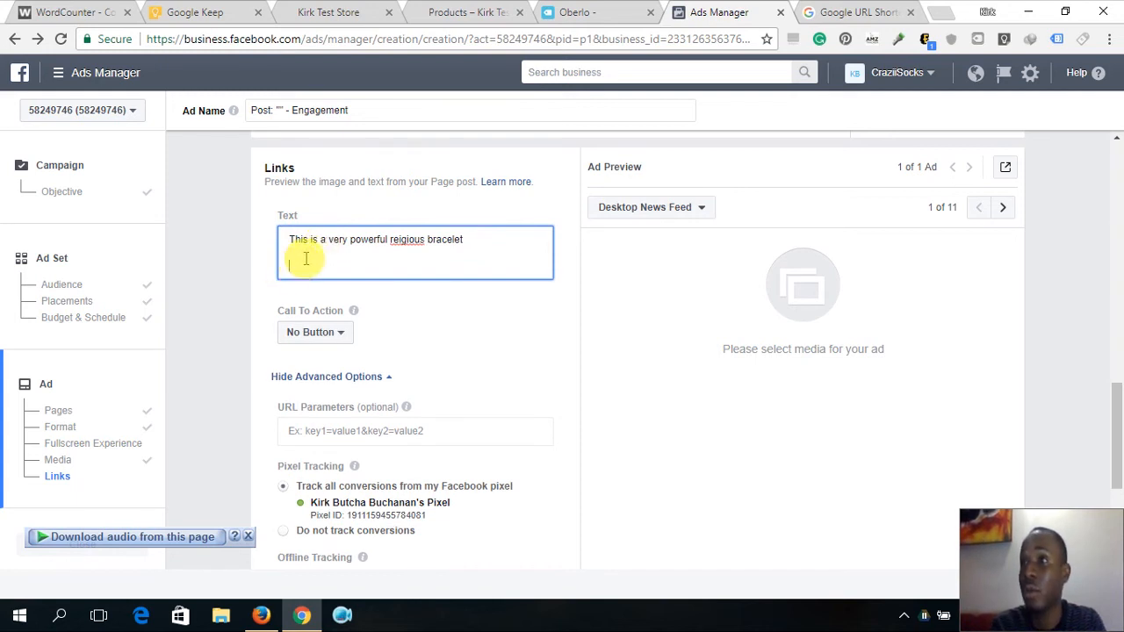
right_click(413, 242)
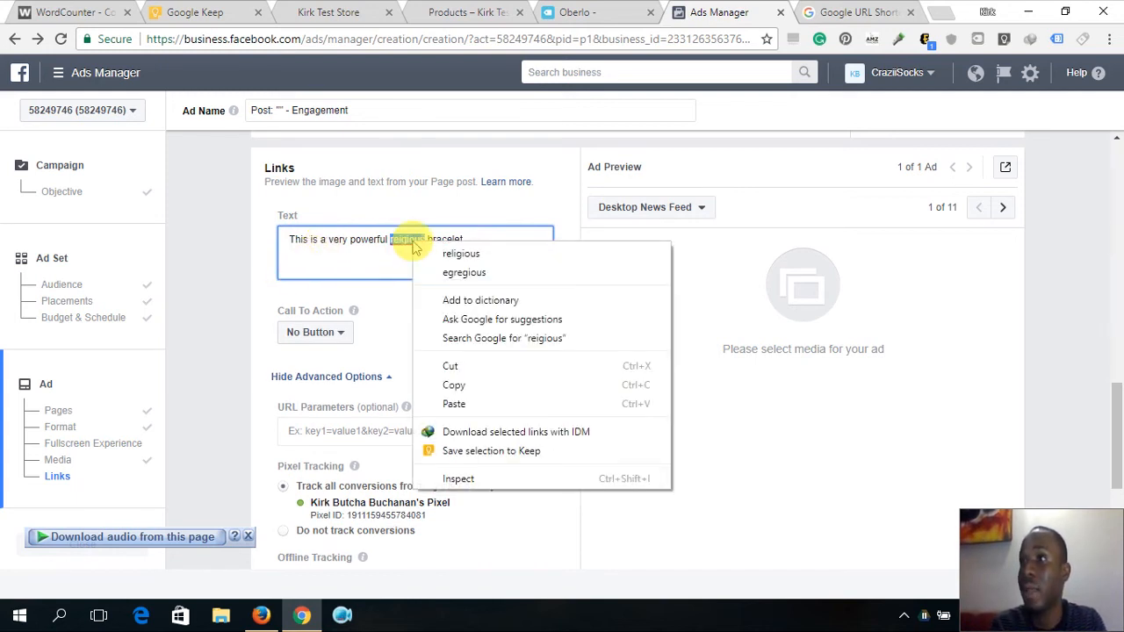
click(447, 252)
click(411, 258)
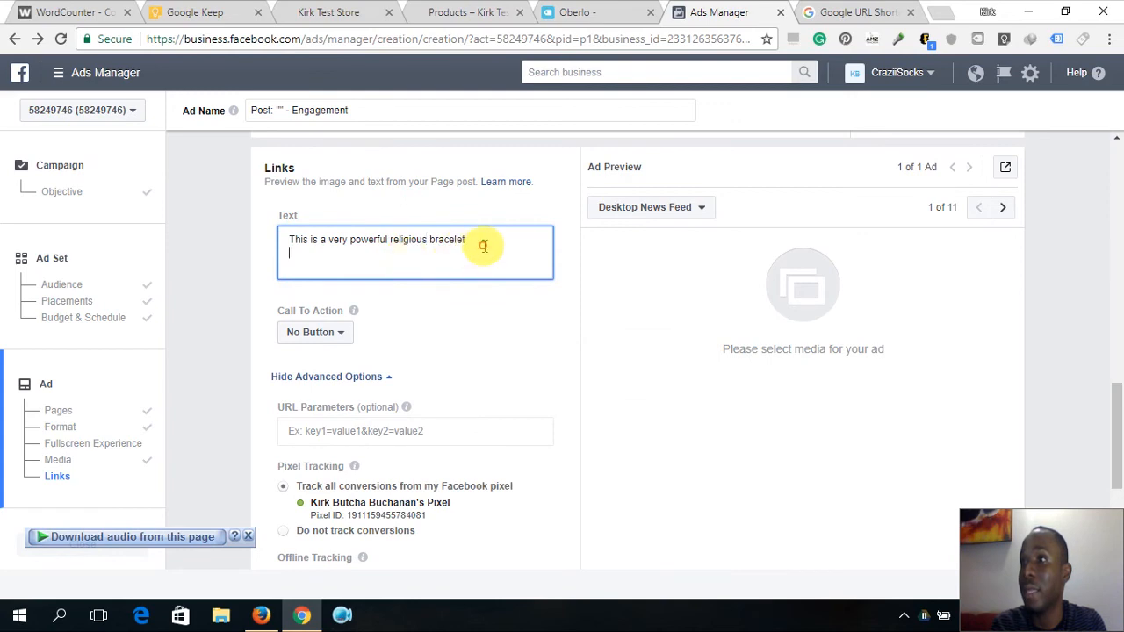
Open the white beaded Buddha bracelet's product page from the store catalog and select its full web address for copying.
click(314, 10)
click(191, 7)
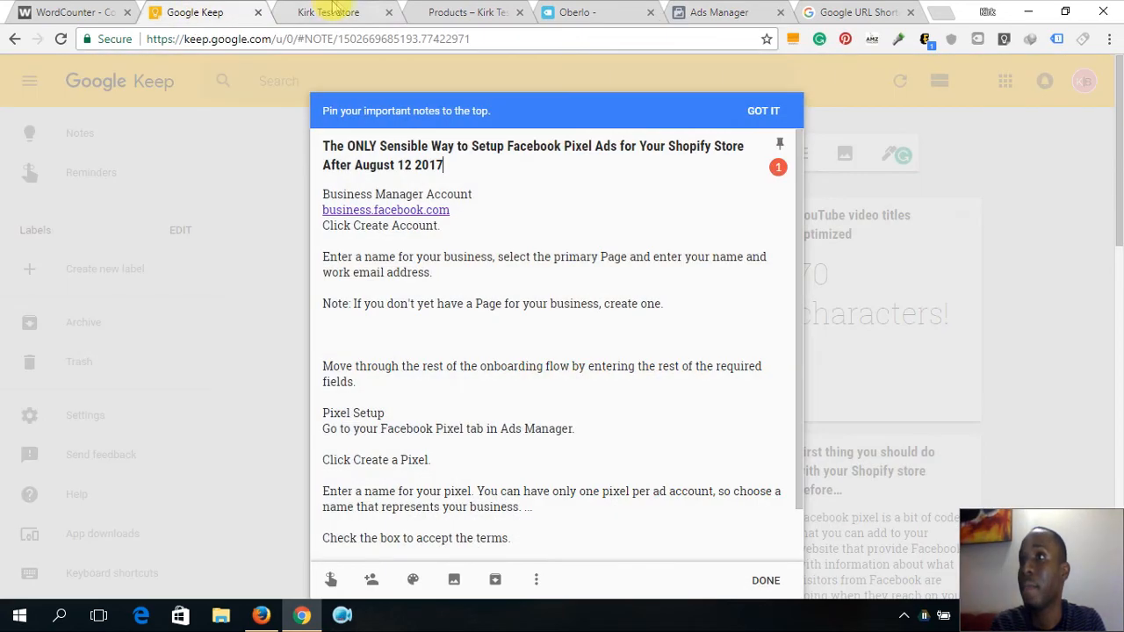
click(424, 9)
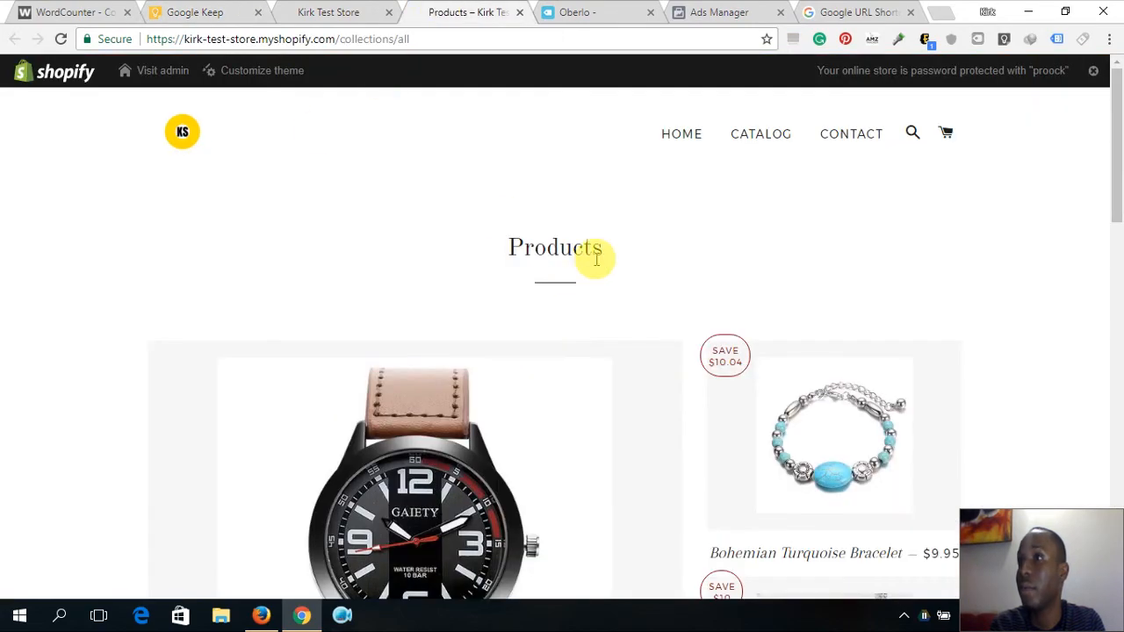
drag(1106, 155, 1099, 470)
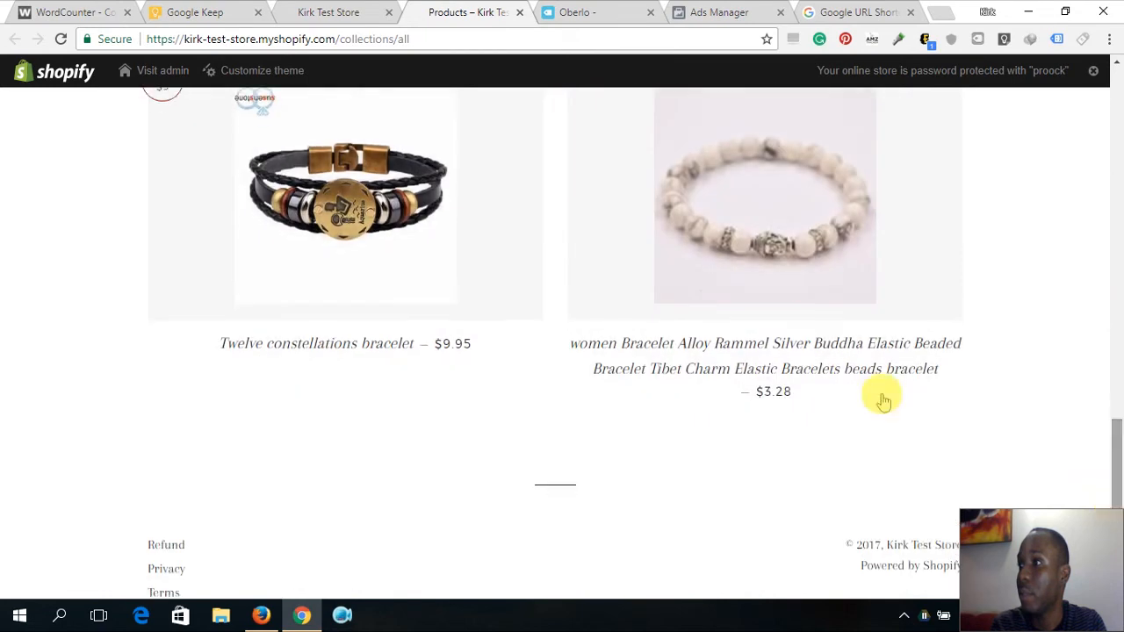
right_click(780, 336)
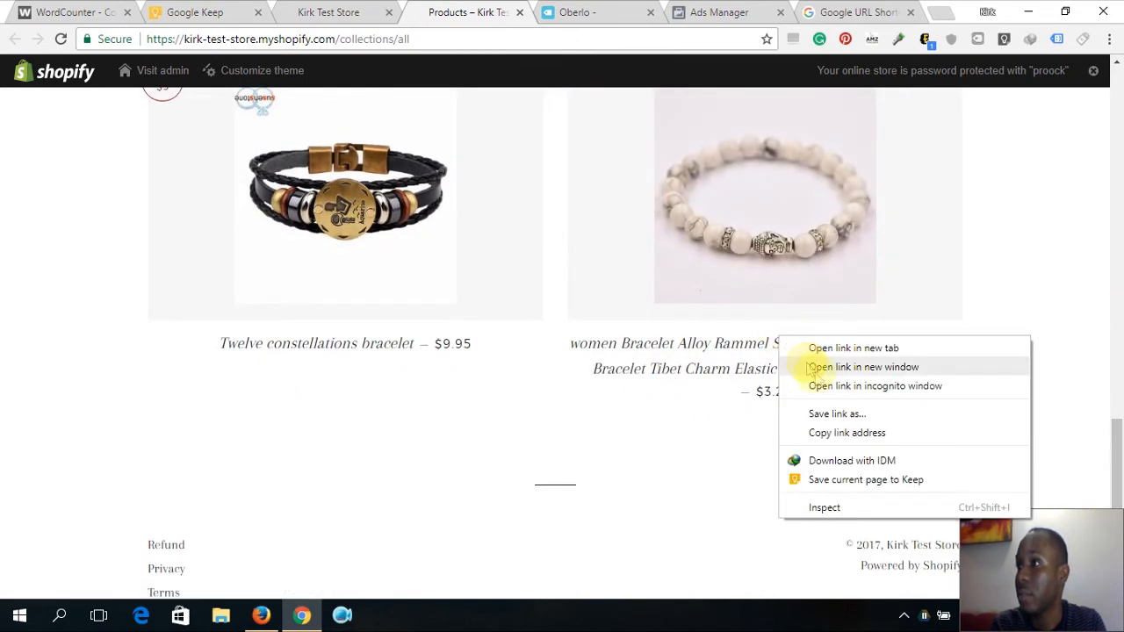
click(694, 378)
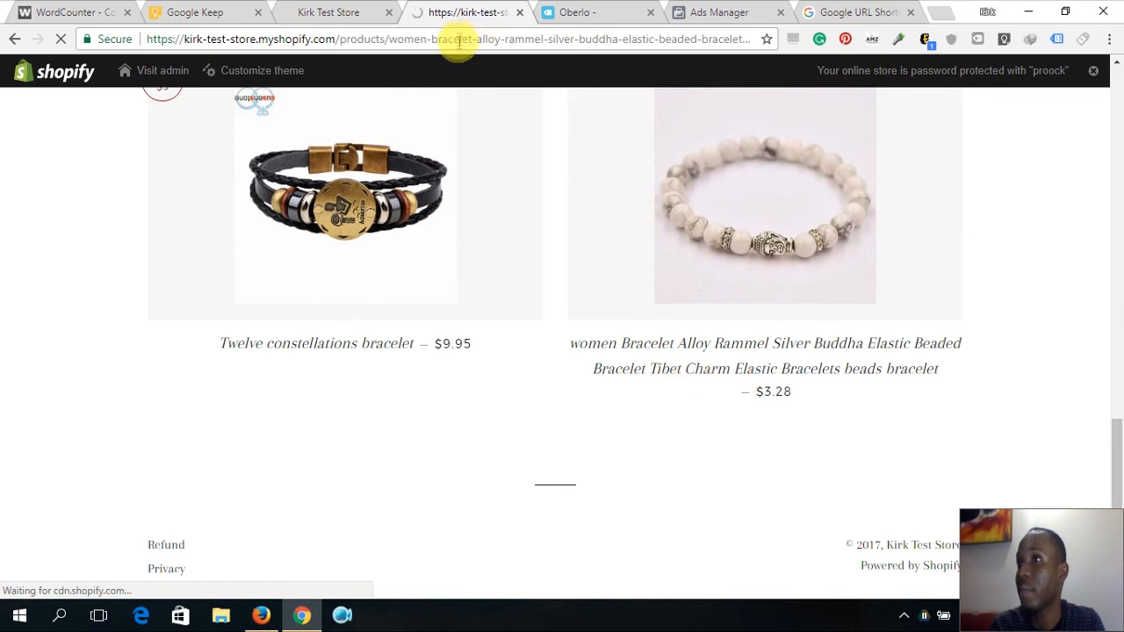
right_click(686, 350)
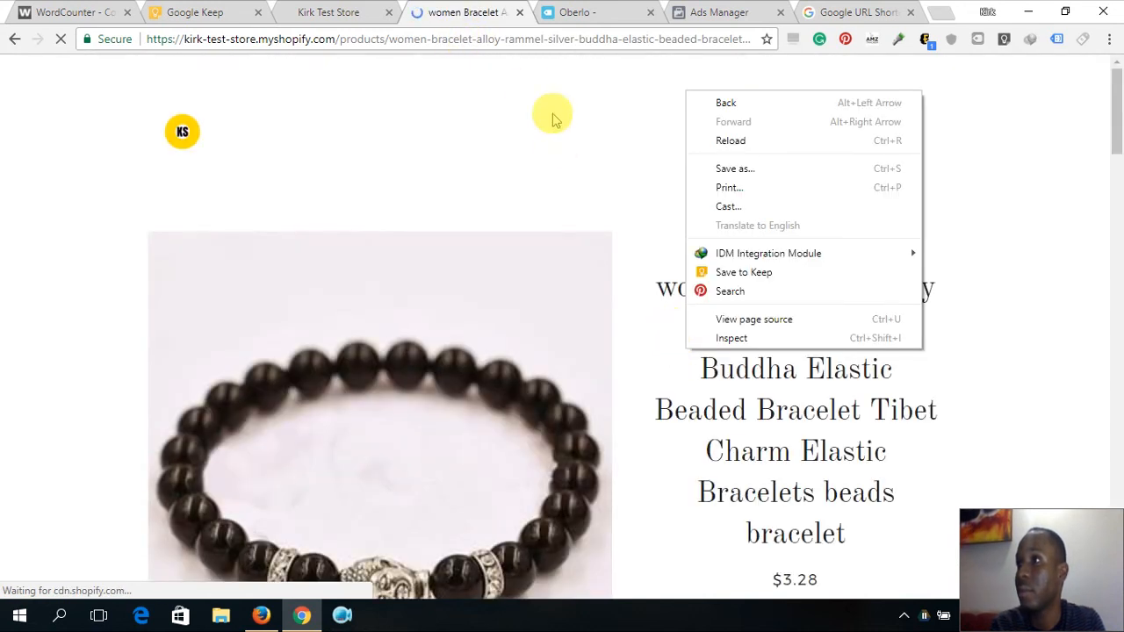
click(508, 40)
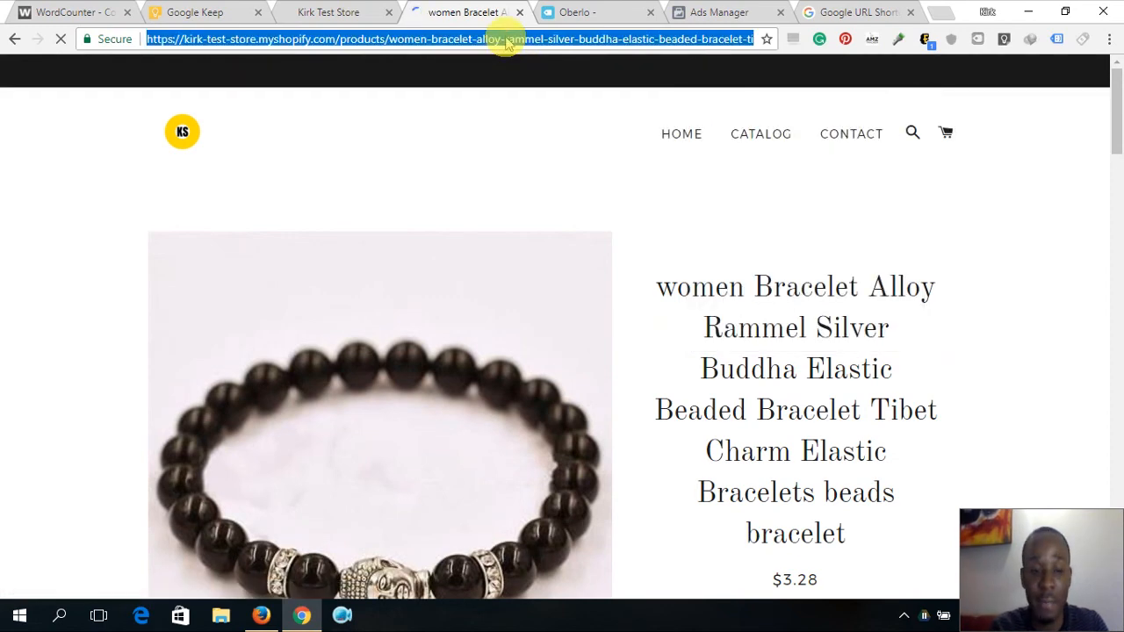
Switch to Google URL Shortener, shorten the beaded bracelet's product link and copy the short URL.
click(859, 12)
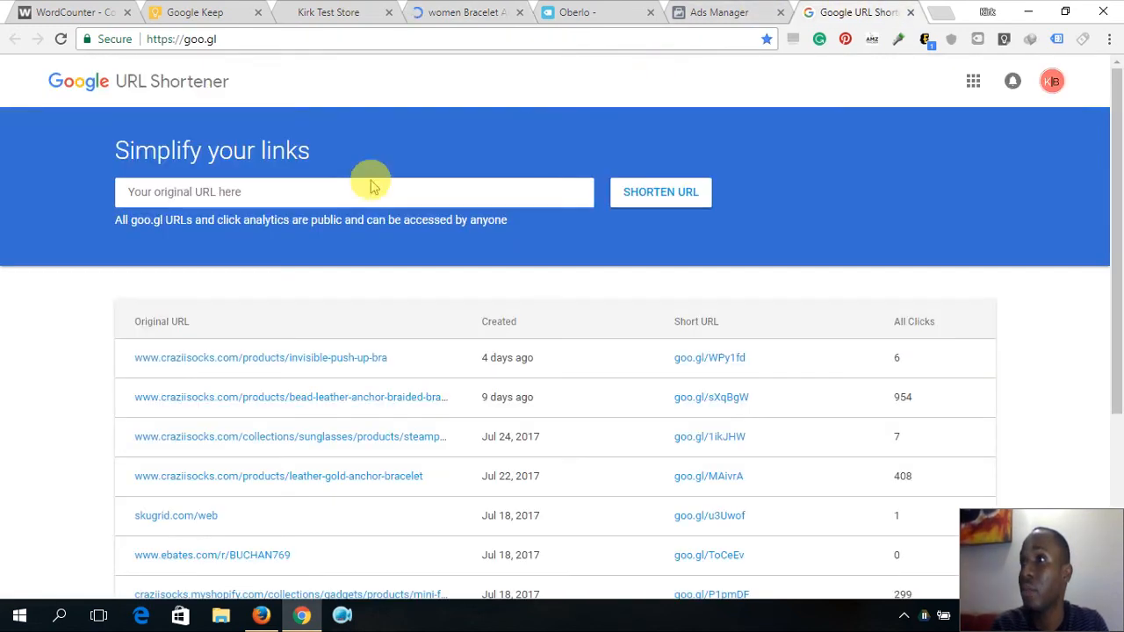
click(355, 185)
text(https://kirk-test-store.myshopify.com/products/women-bracelet-alloy-rammel-silver-buddha-elastic-beaded-bracelet-tibet-charm-elastic-bracelets-beads-bracelet)
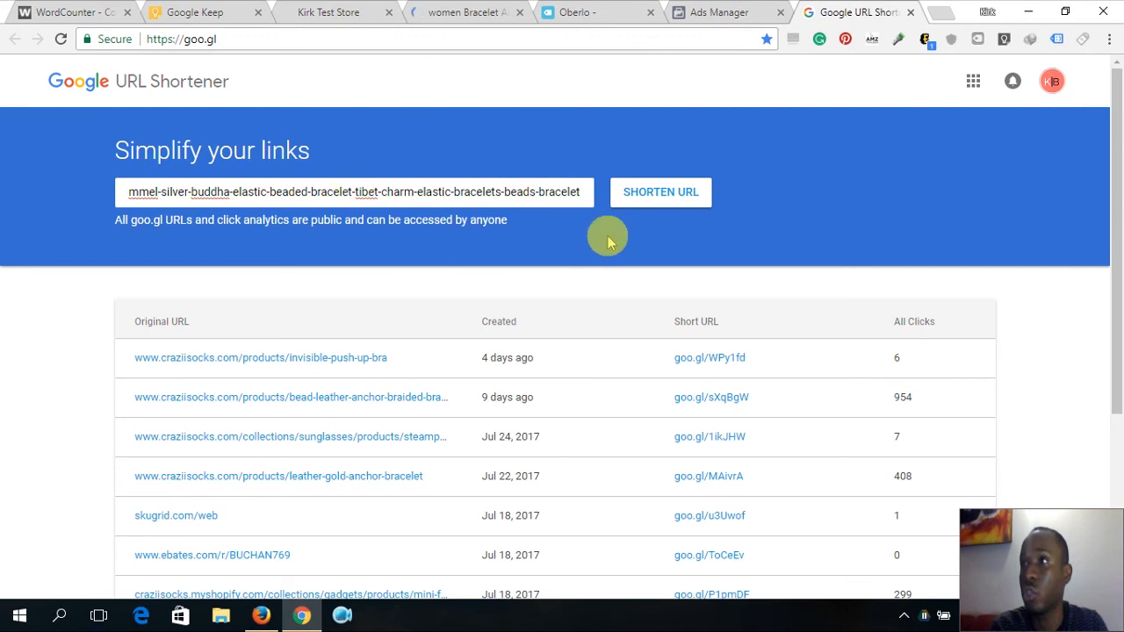
click(648, 208)
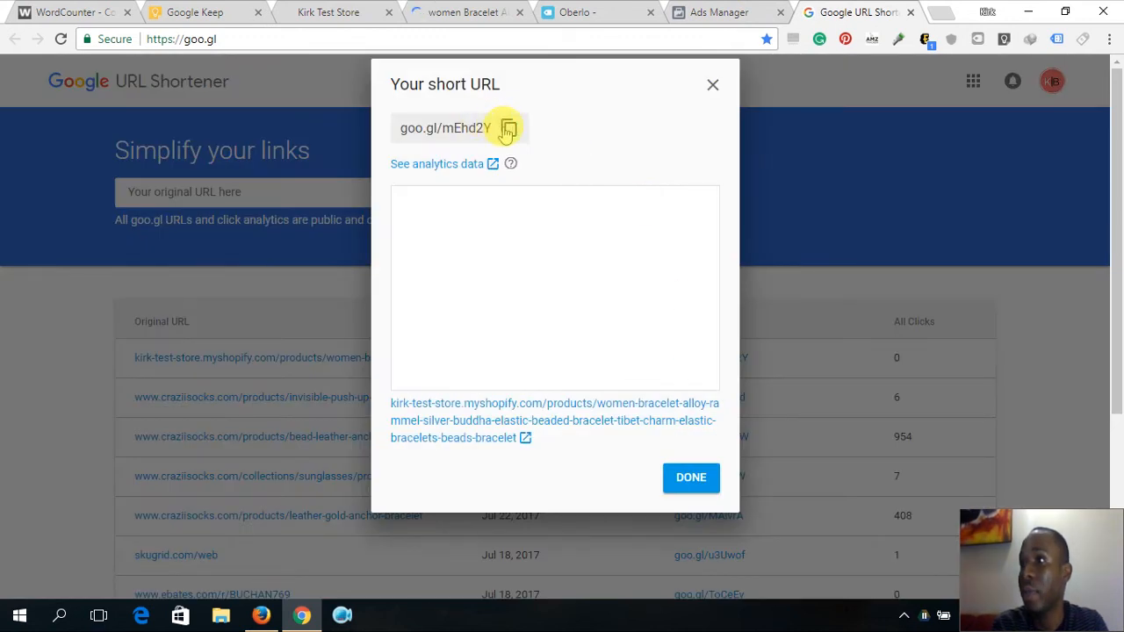
click(509, 129)
click(474, 11)
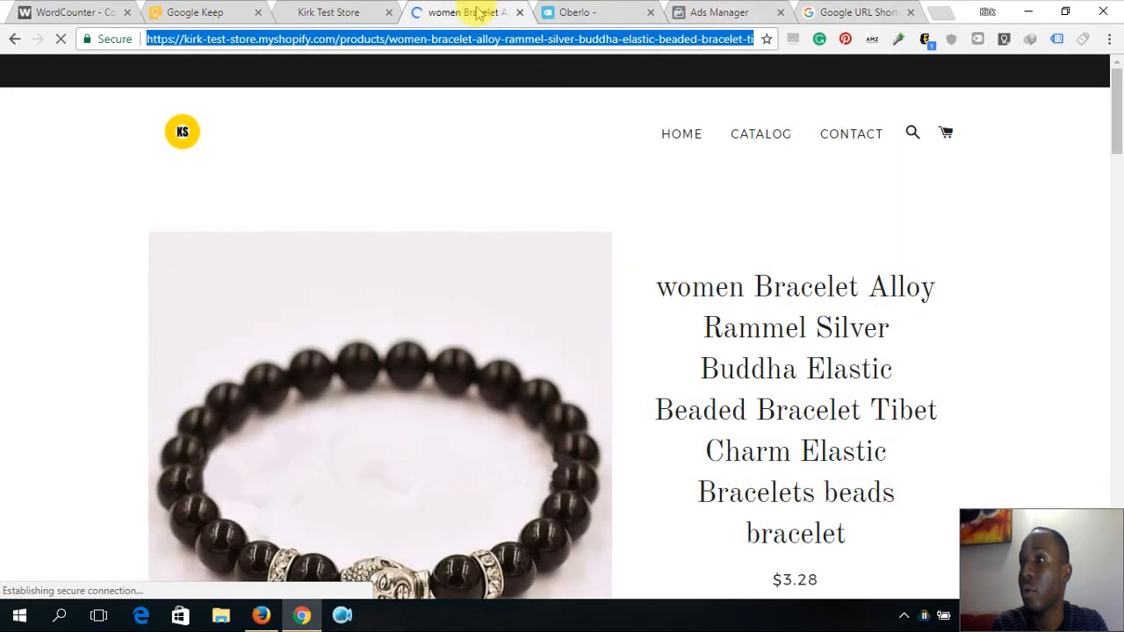
click(754, 11)
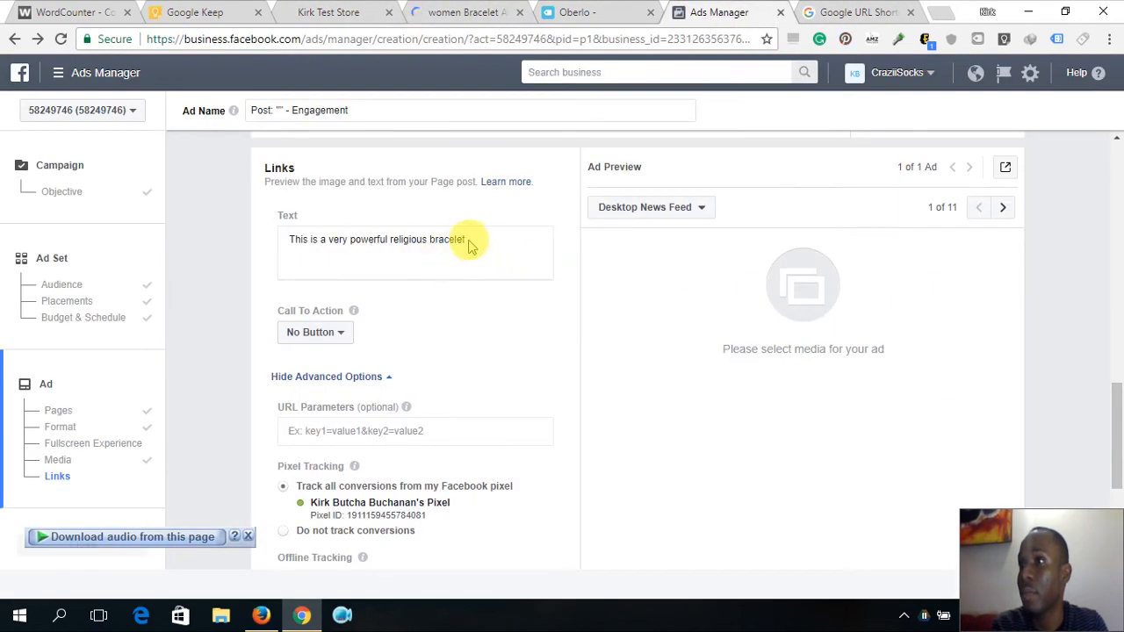
scroll(466, 247, down, 3)
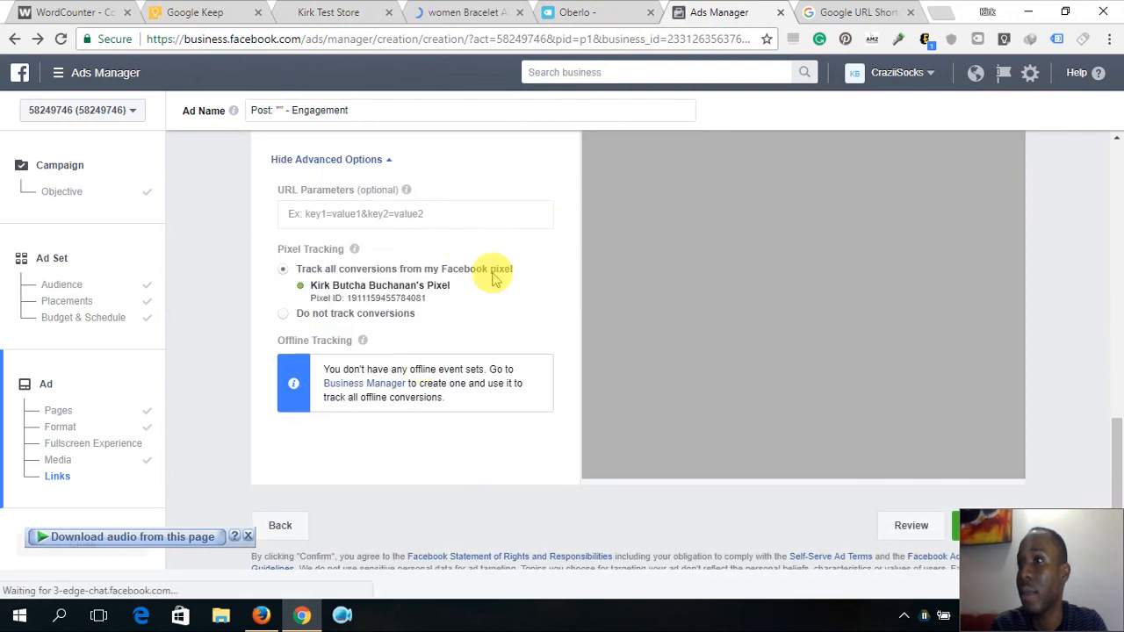
scroll(494, 274, up, 3)
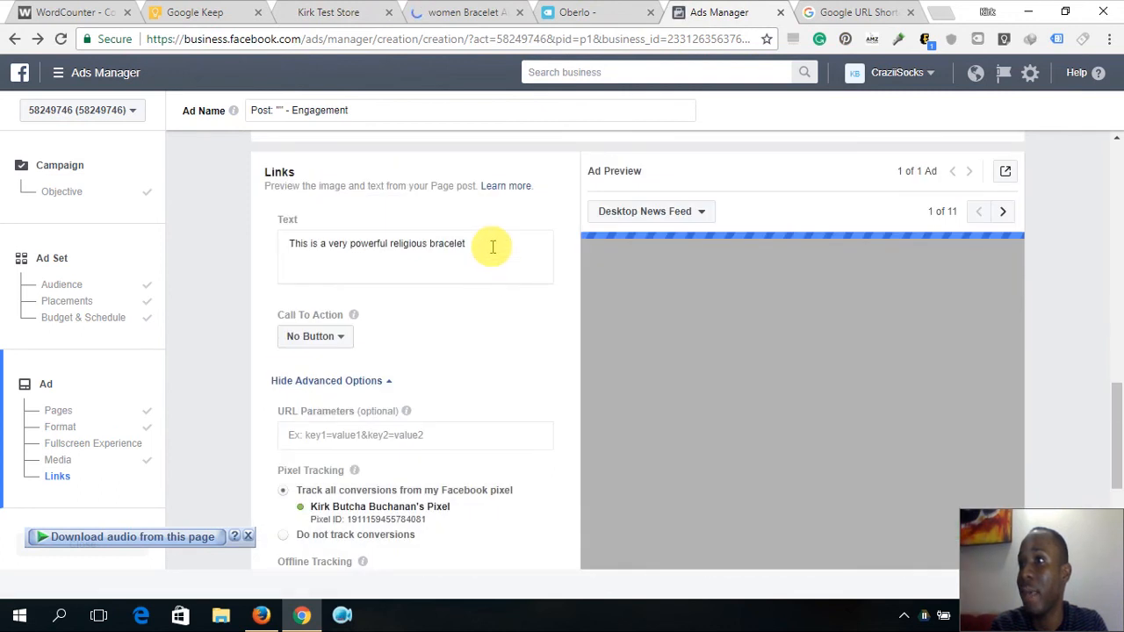
click(486, 243)
scroll(474, 244, down, 1)
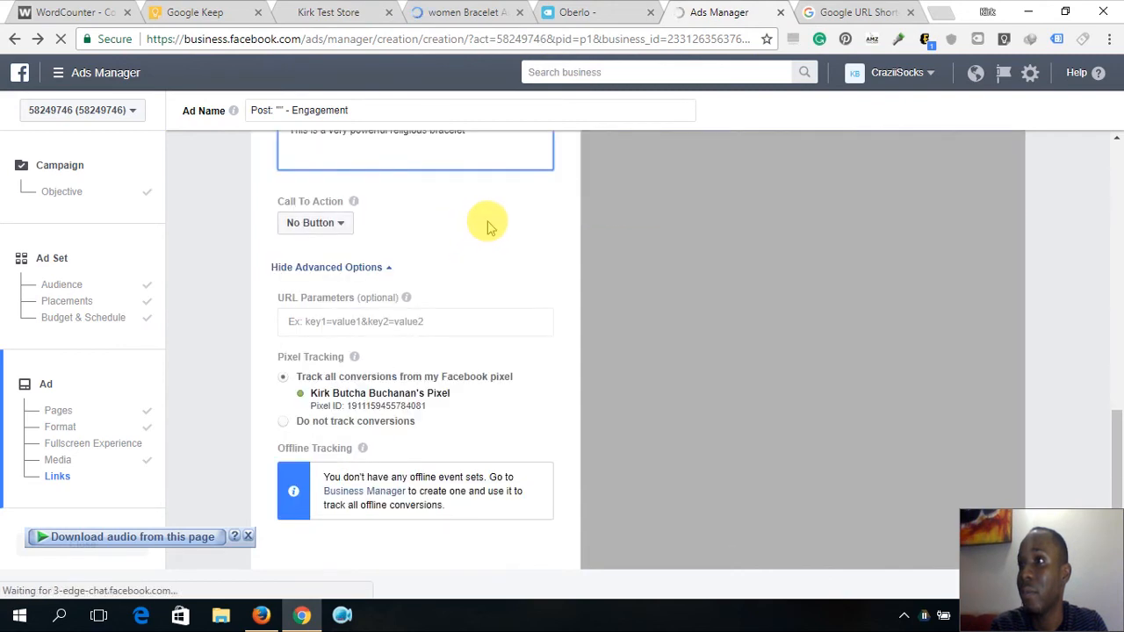
scroll(489, 226, down, 2)
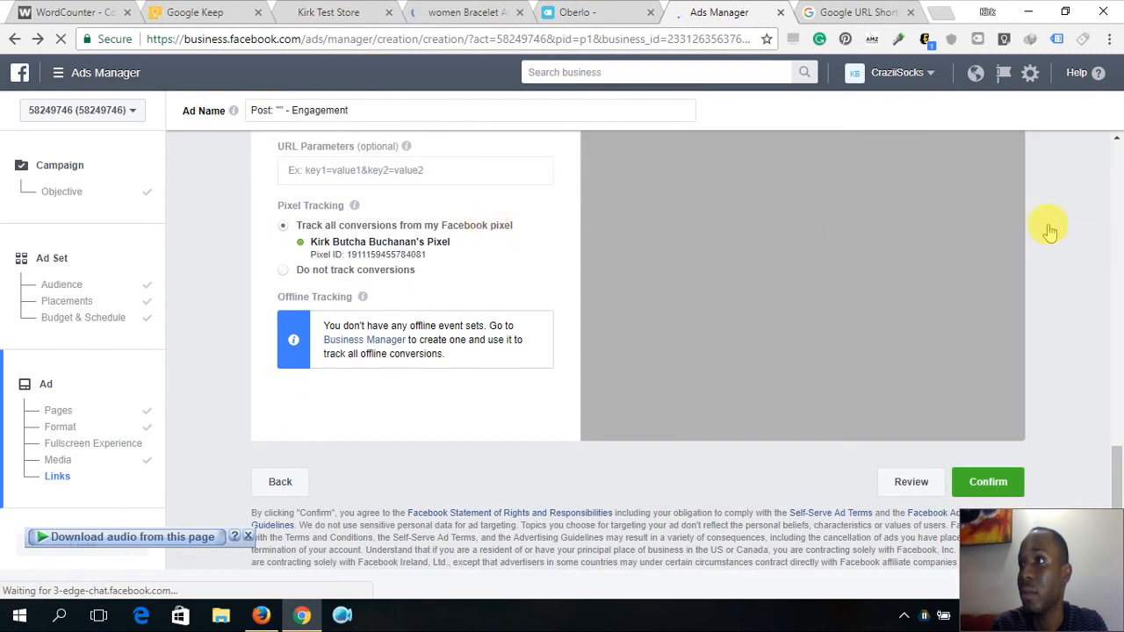
click(1115, 377)
drag(1120, 400, 1118, 383)
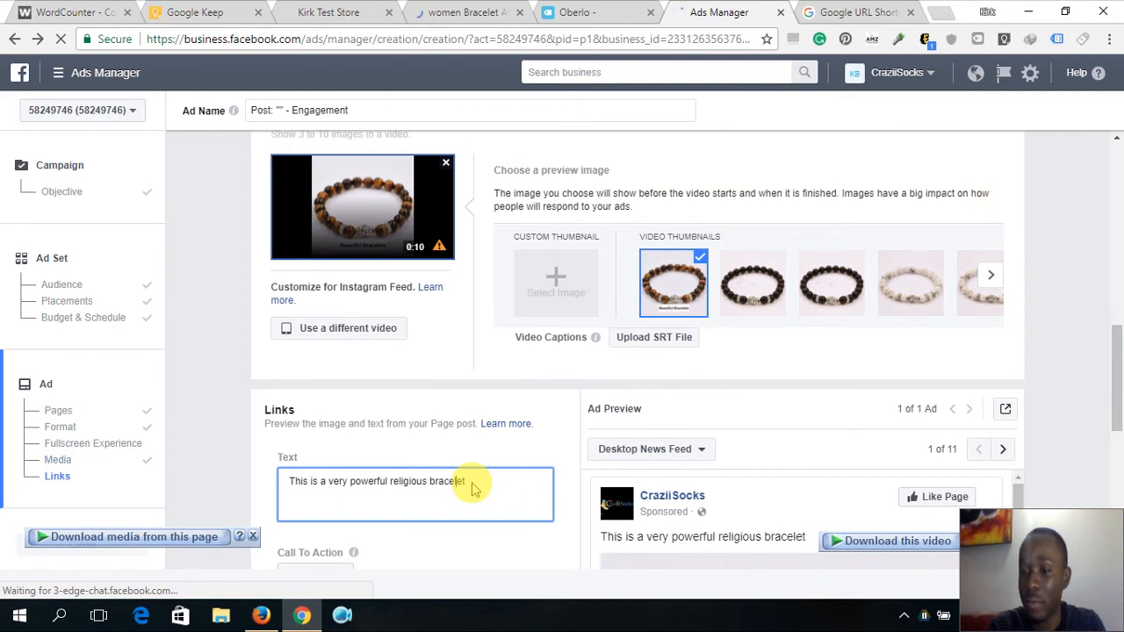
key(Return)
key(Return)
key(Return)
key(Return)
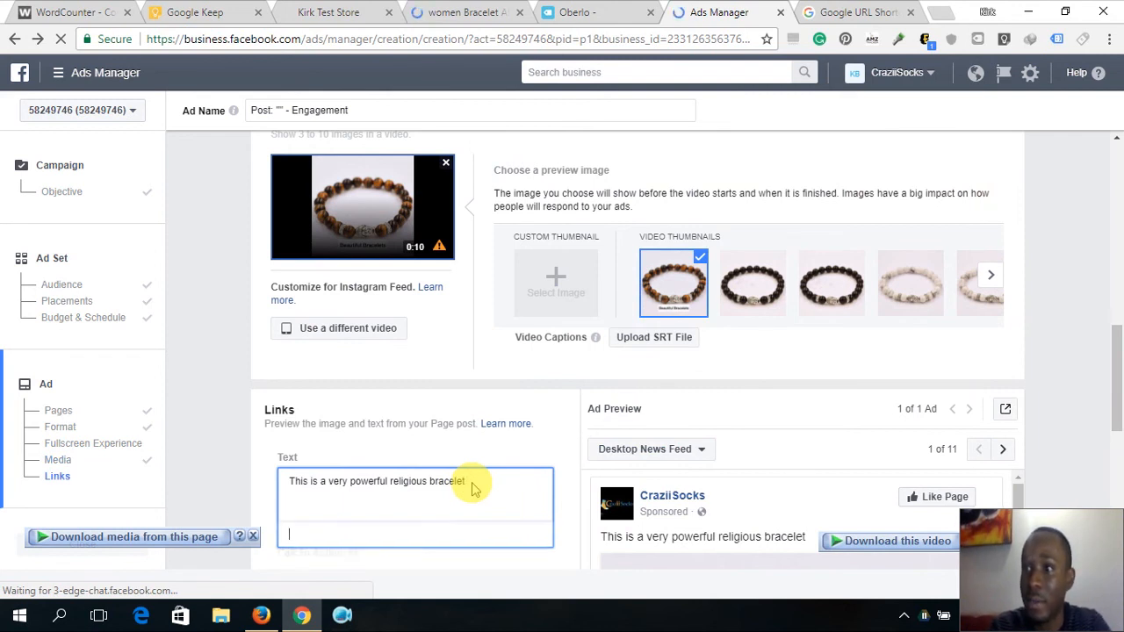
key(ctrl+v)
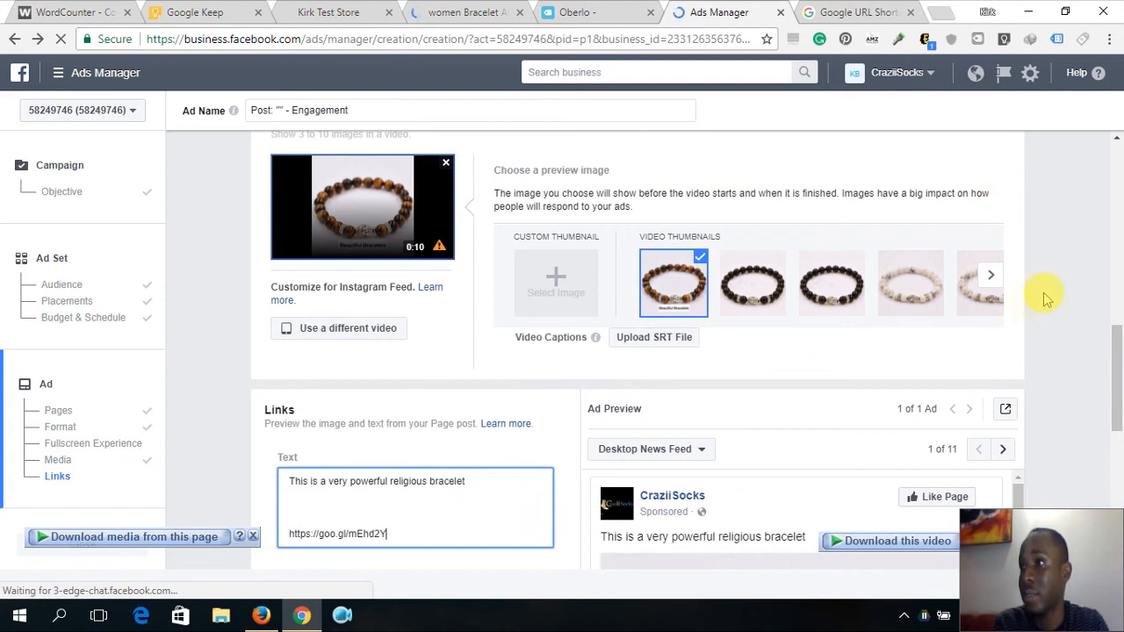
drag(1113, 353, 1113, 441)
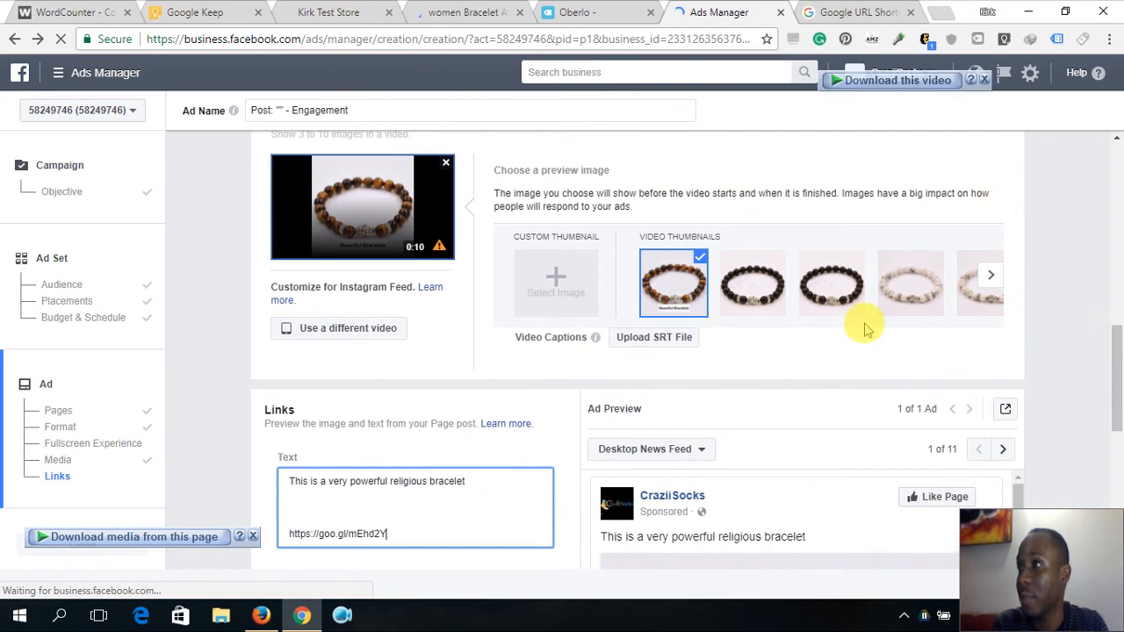
scroll(864, 323, down, 5)
scroll(863, 323, up, 4)
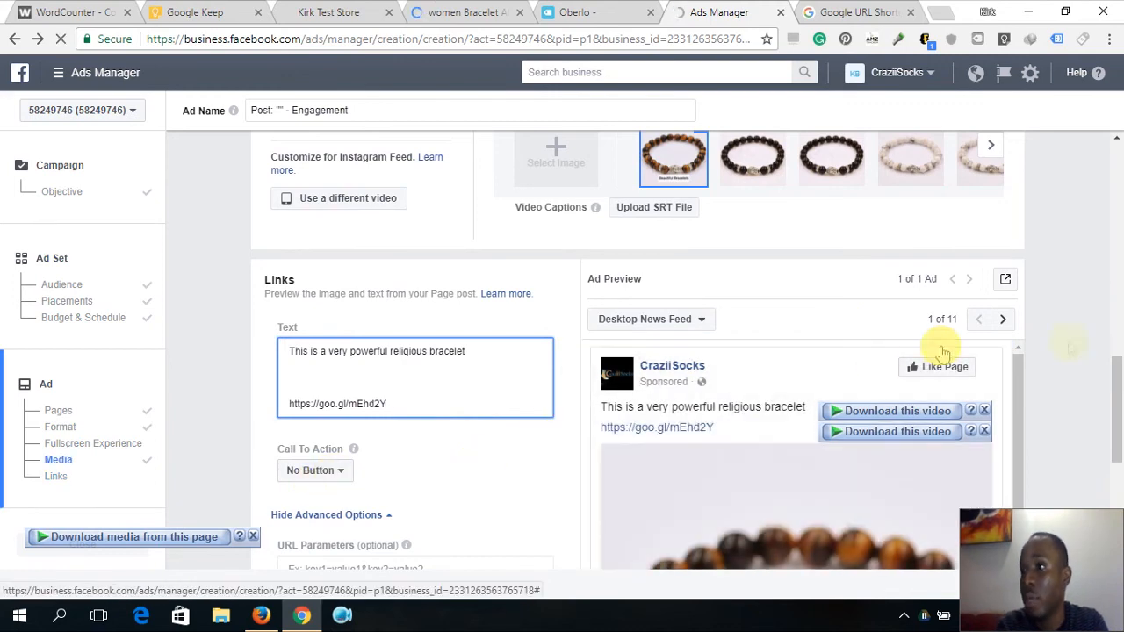
scroll(1114, 377, up, 4)
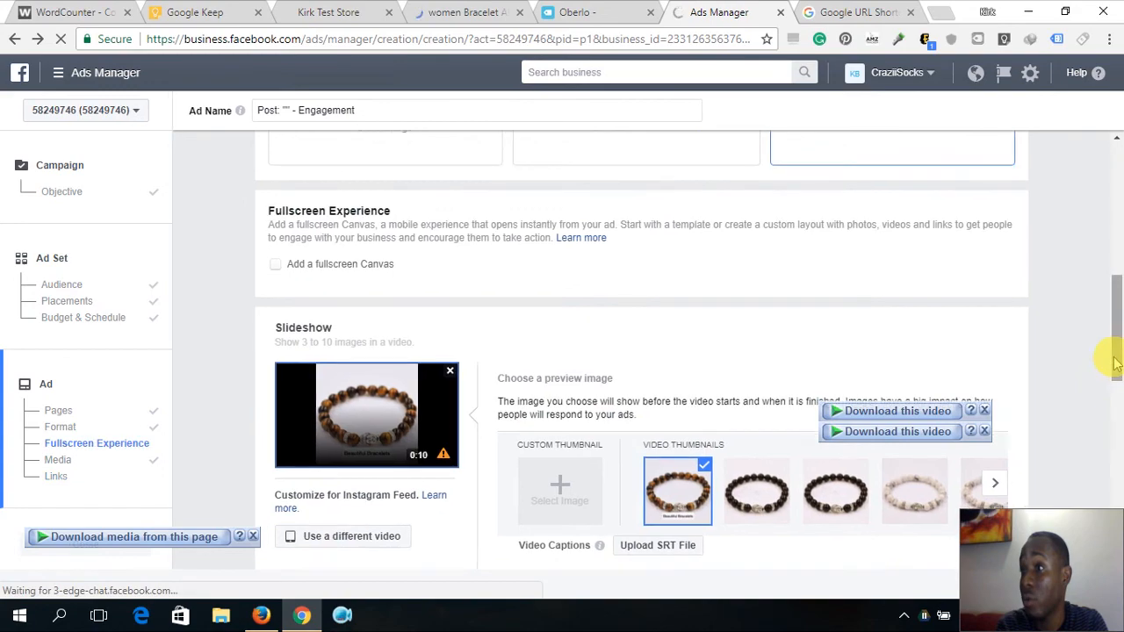
drag(1114, 351, 1115, 489)
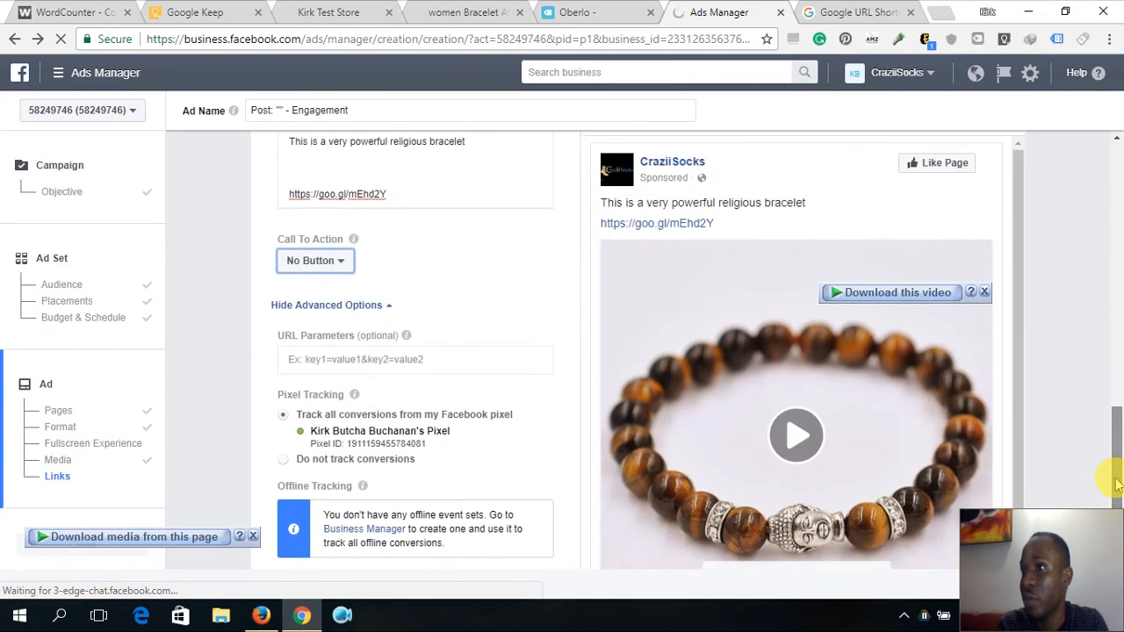
click(346, 266)
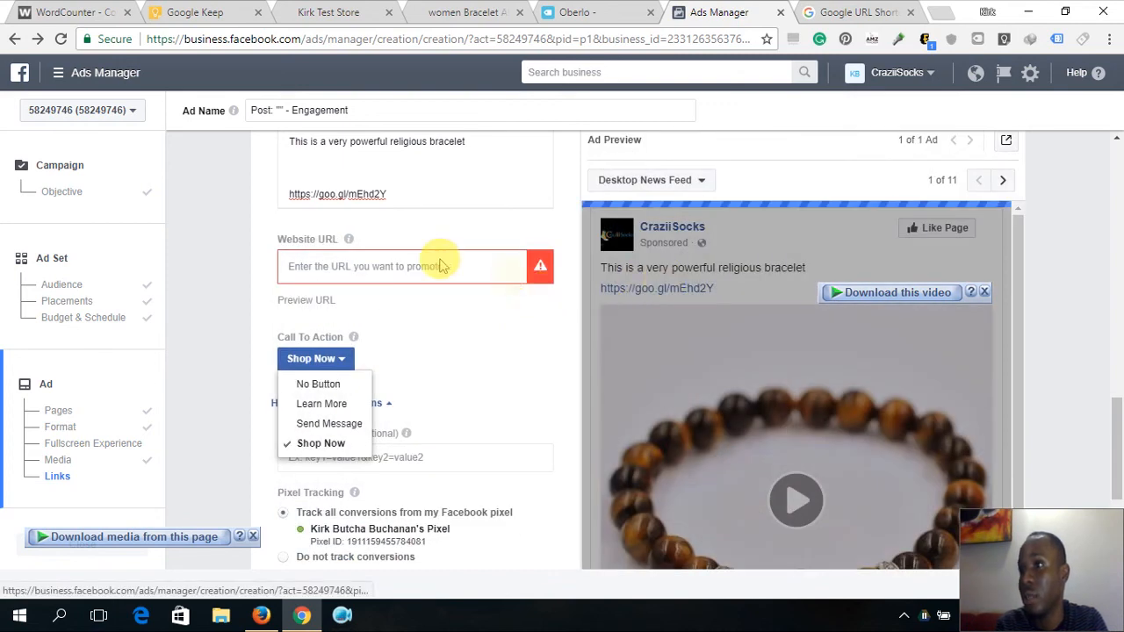
click(431, 269)
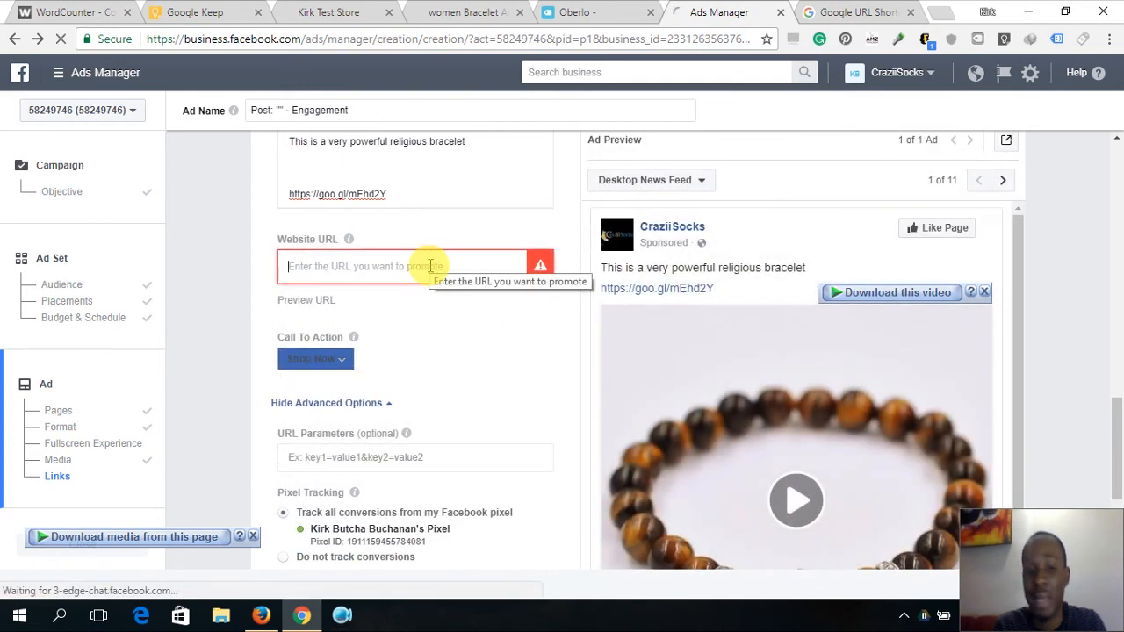
text(https://goo.gl/mEhd2Y)
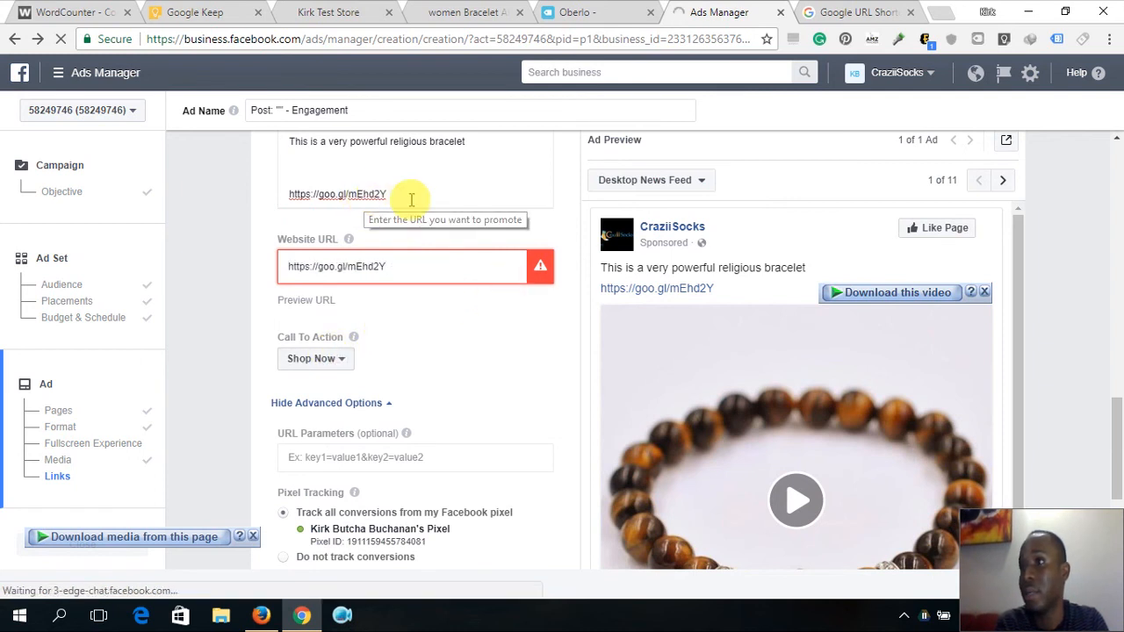
Review the ad's preview, pixel tracking, connected pages and format settings.
drag(1120, 430, 1120, 455)
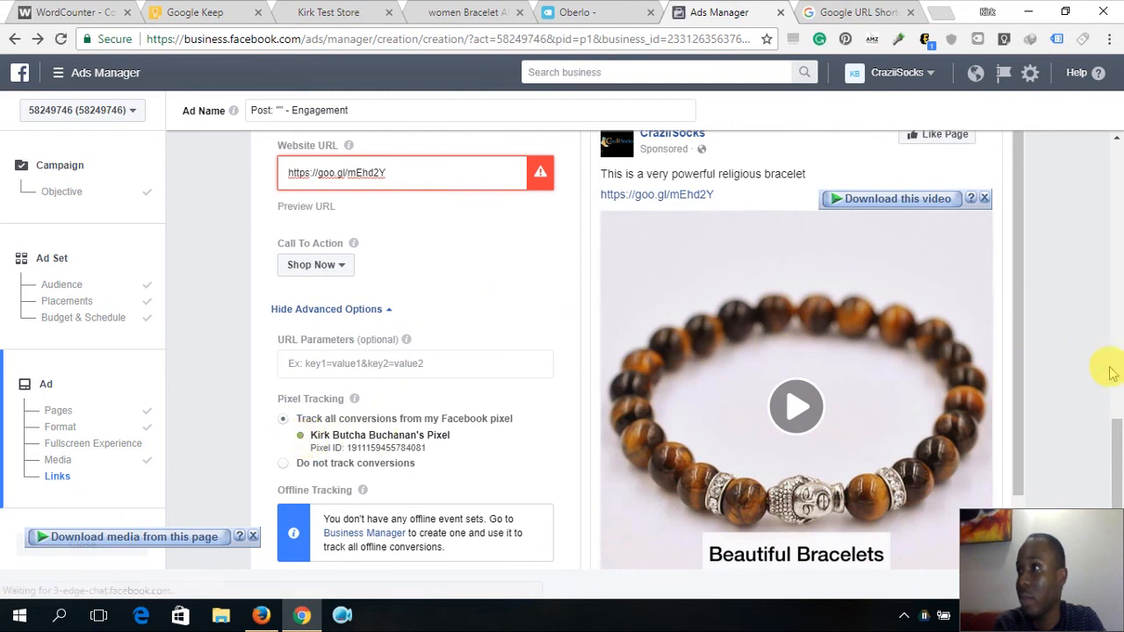
drag(1115, 457, 1118, 484)
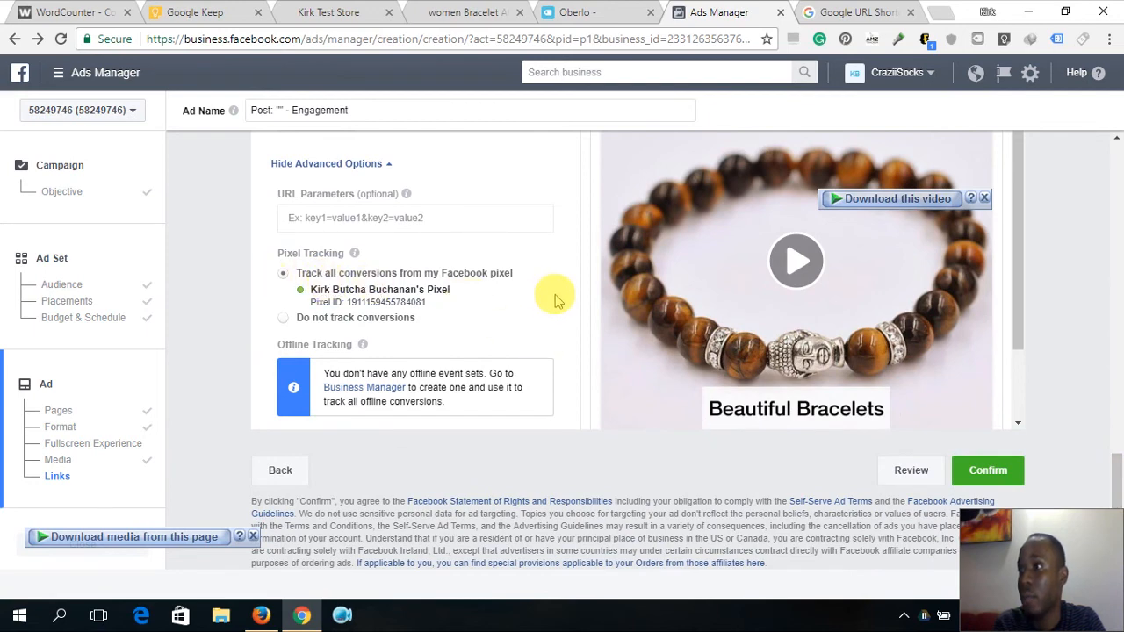
click(990, 470)
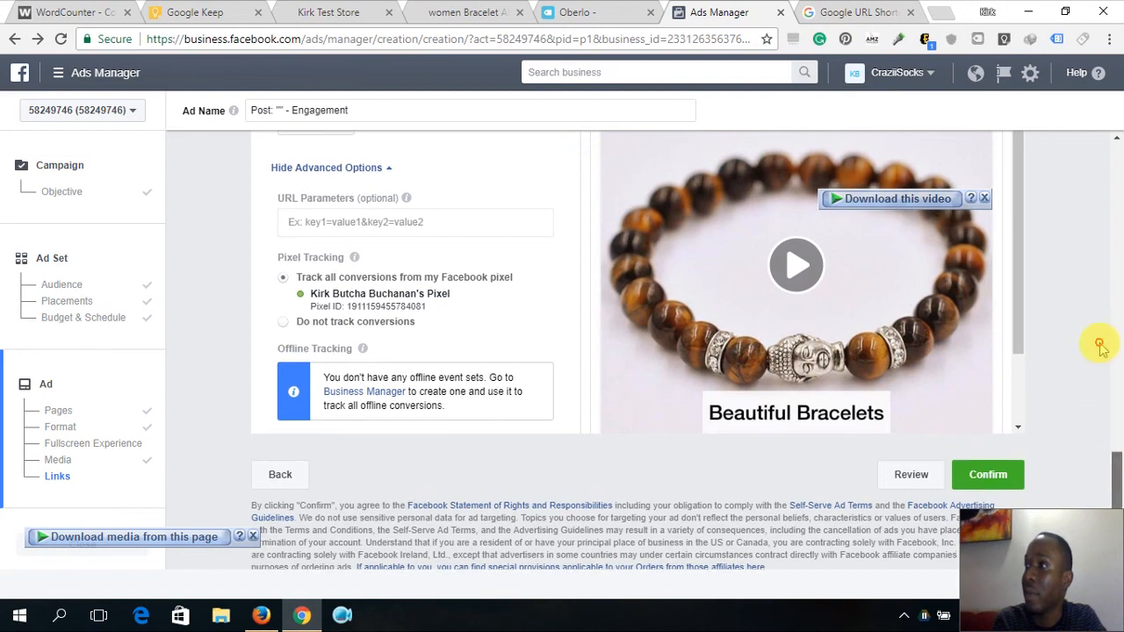
scroll(1106, 341, up, 10)
scroll(1106, 150, up, 3)
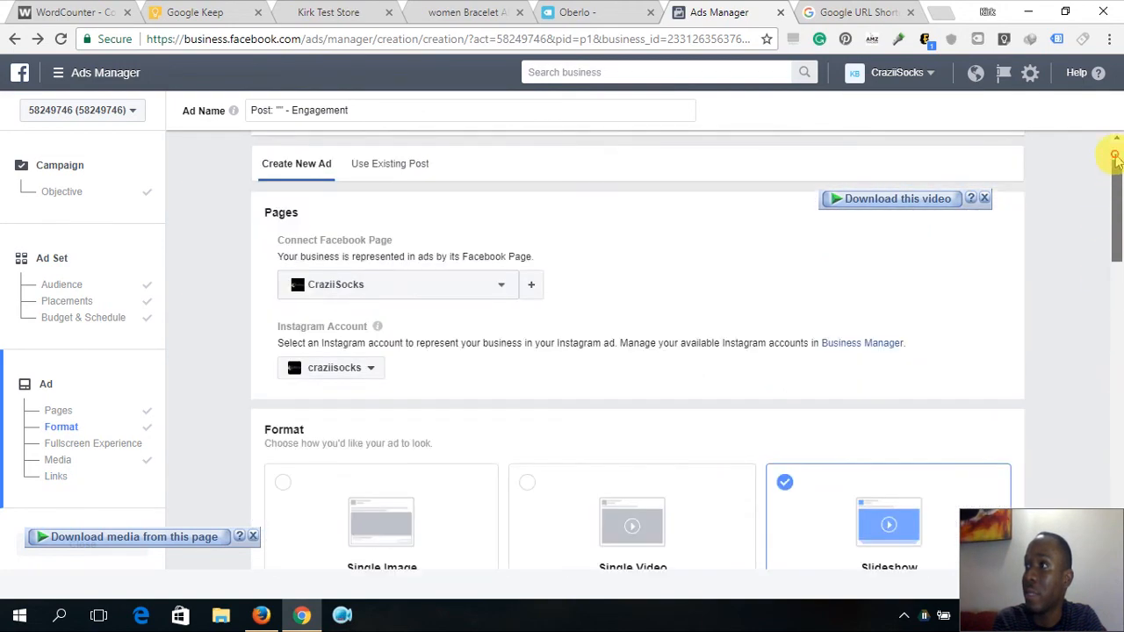
scroll(1112, 150, down, 2)
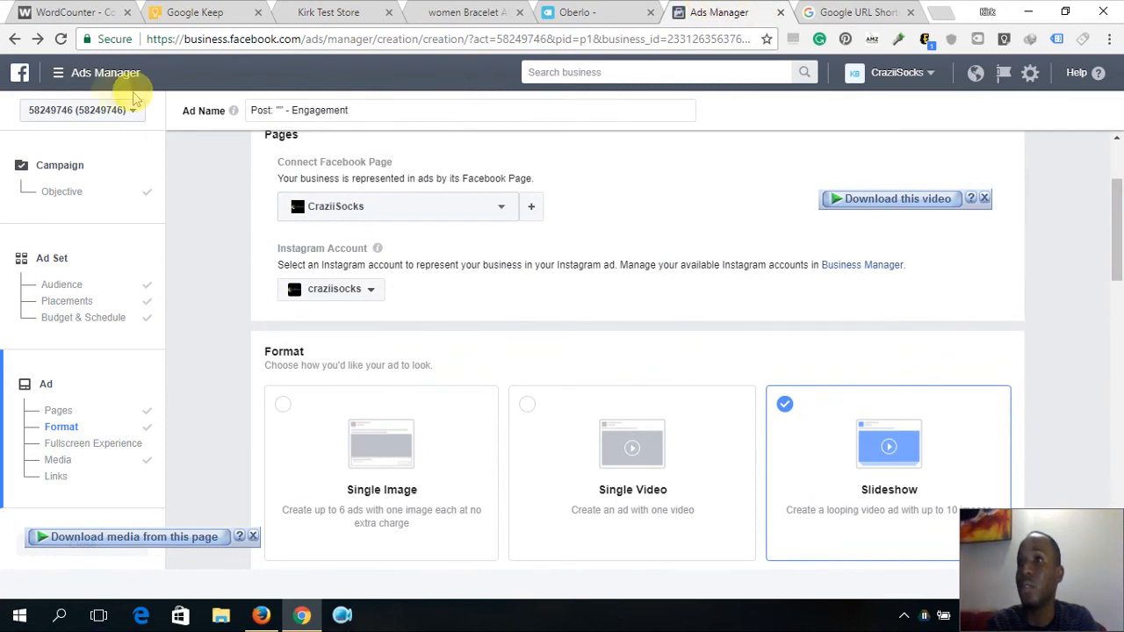
Open the Pixels page, examine the custom audience options for website visitors, and cancel without creating an audience.
click(57, 78)
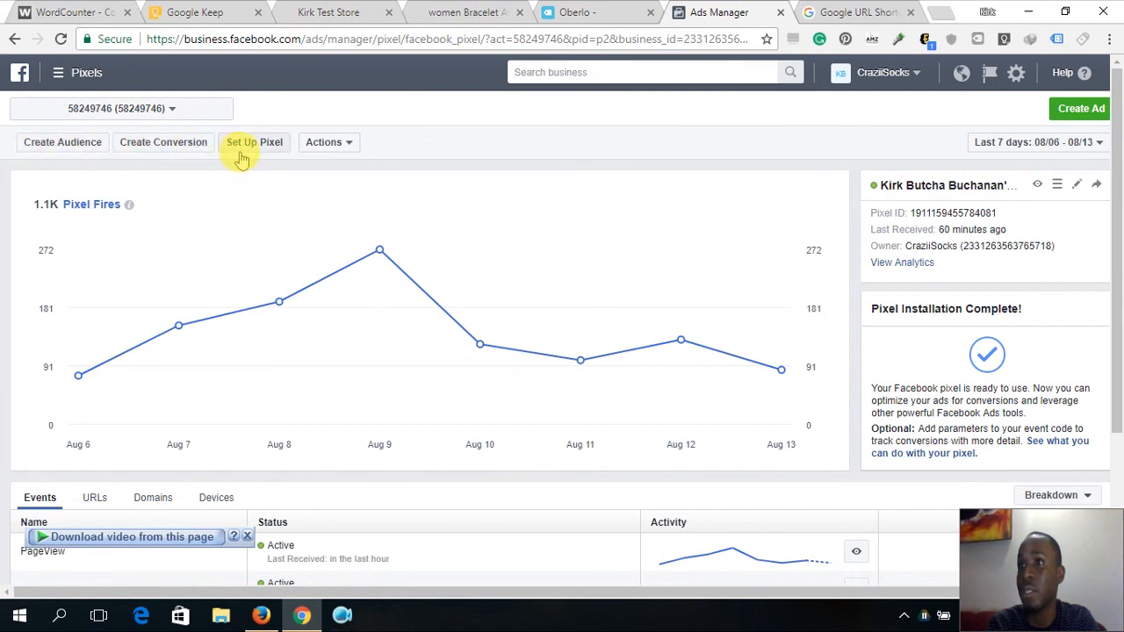
click(77, 149)
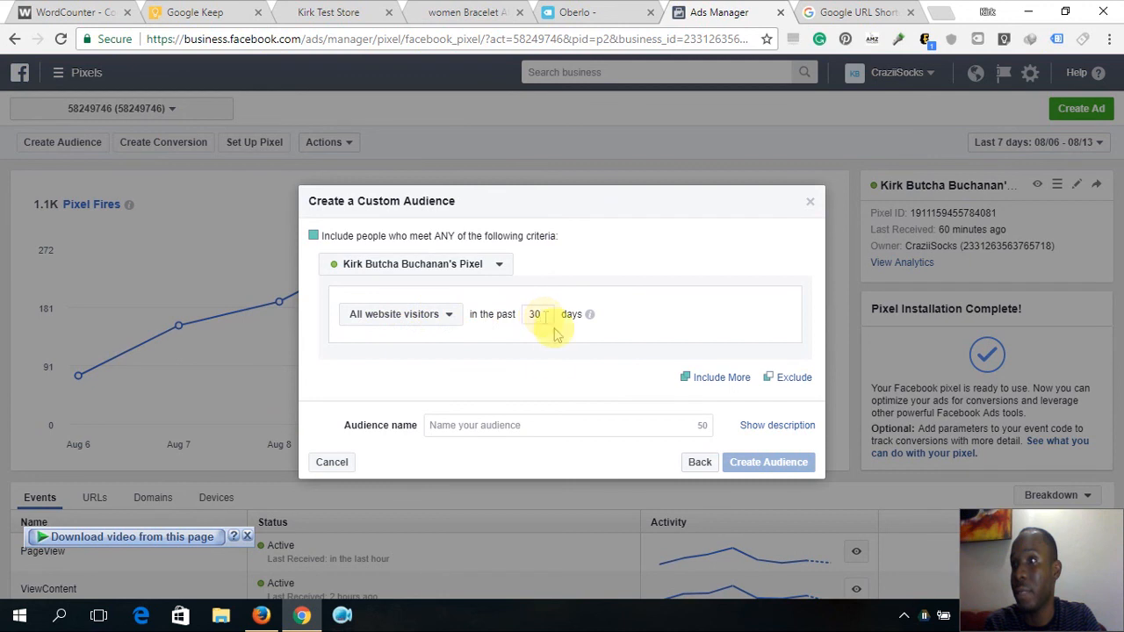
click(522, 425)
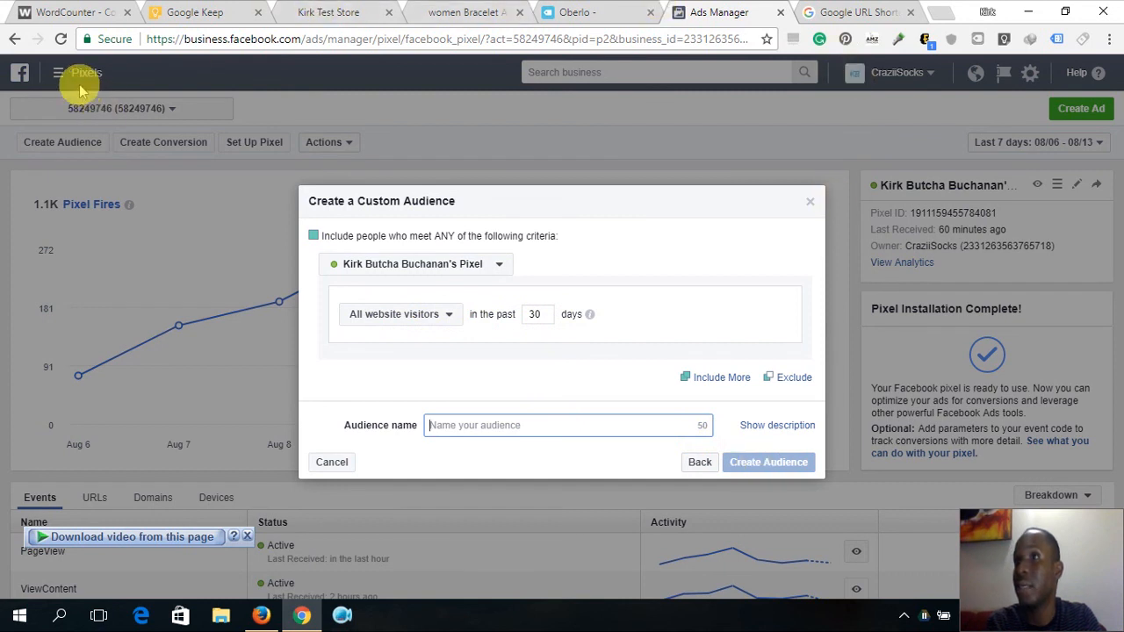
click(329, 462)
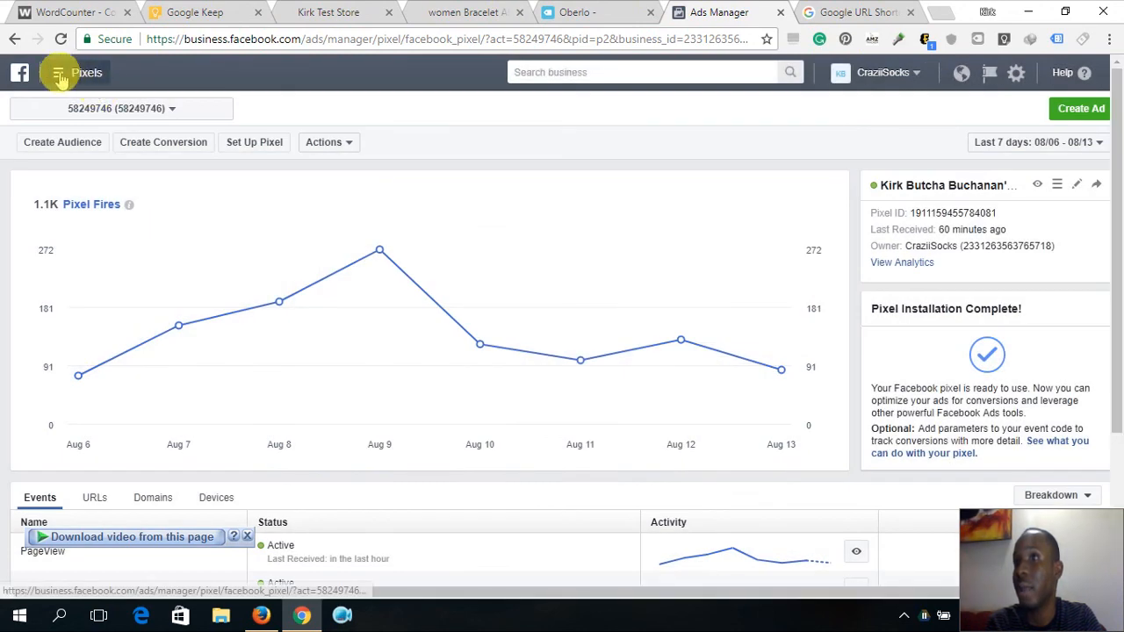
Go to the Ads Manager campaigns list, briefly checking the shortened link's page in Google URL Shortener.
click(78, 72)
click(70, 156)
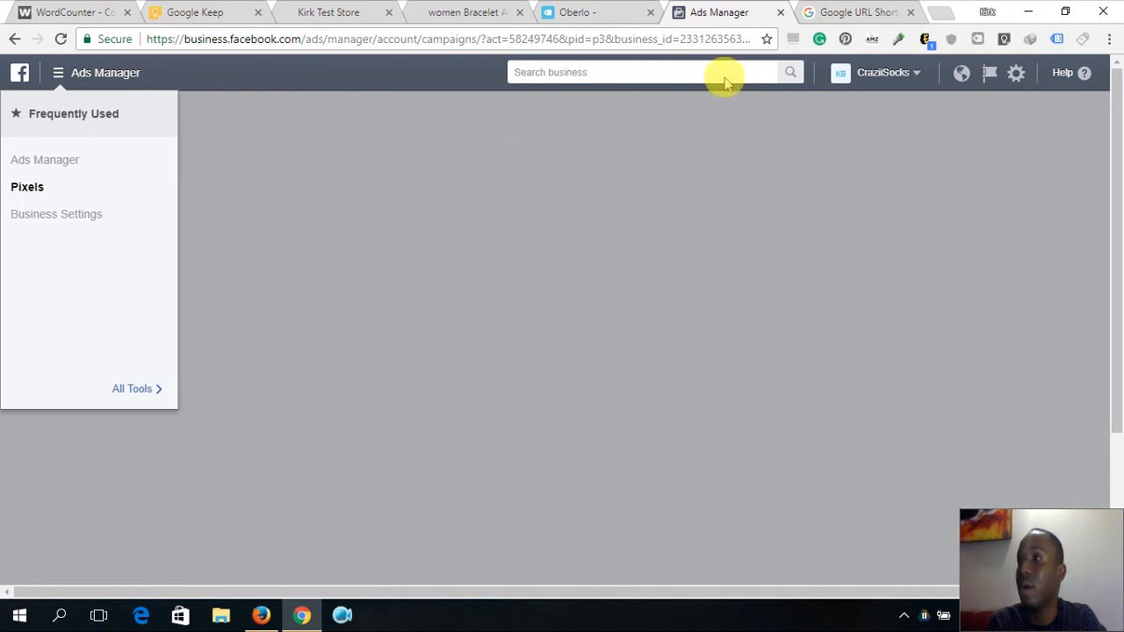
click(826, 12)
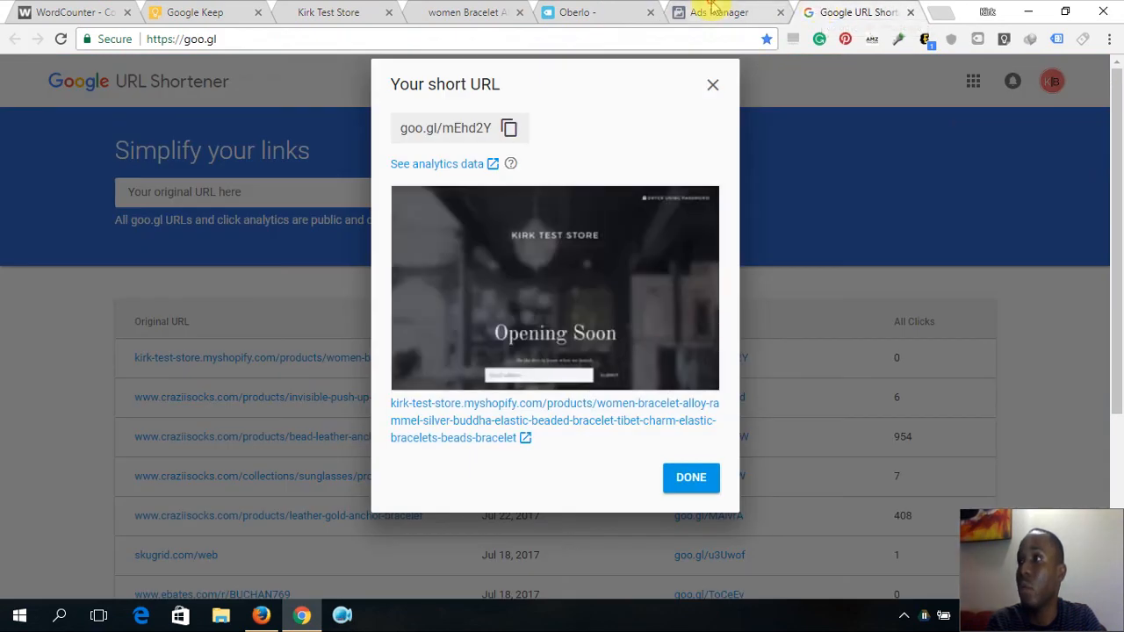
click(713, 12)
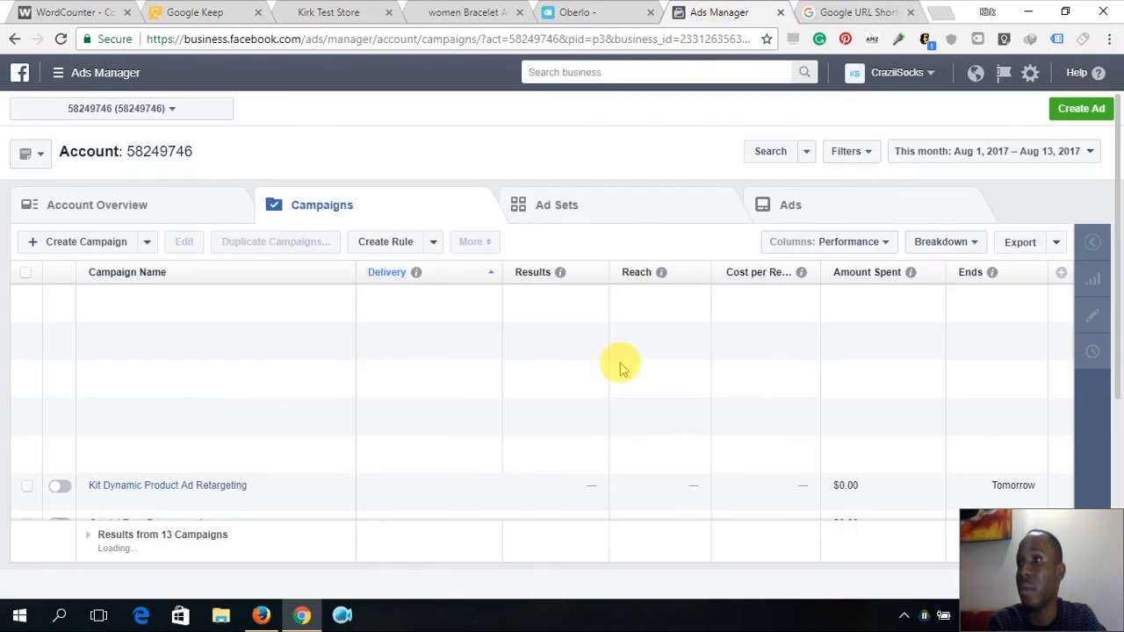